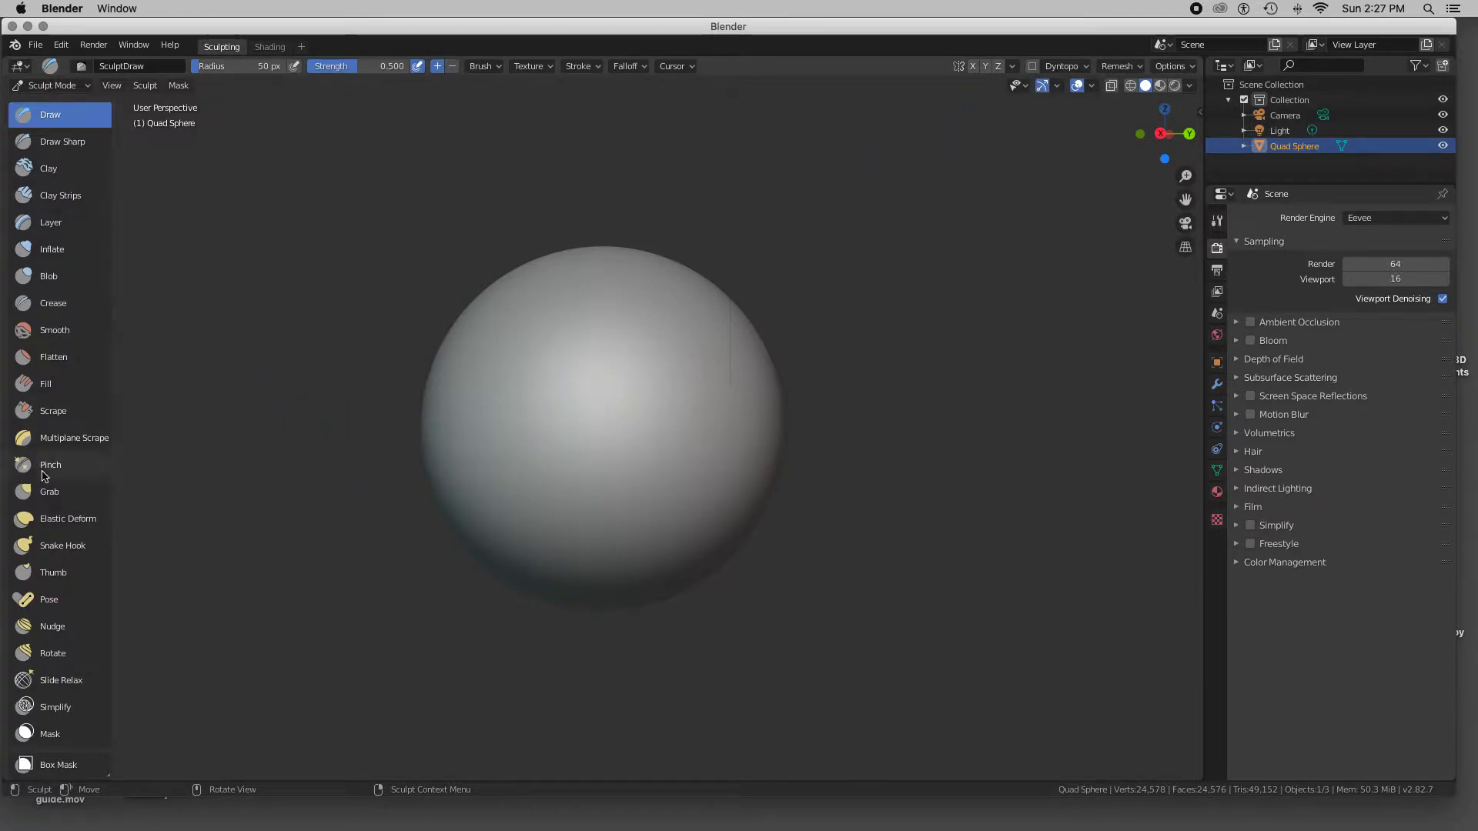
Step: Move the Quad Sphere along its Y and Z axes with the Transform tool
drag(114, 573, 122, 744)
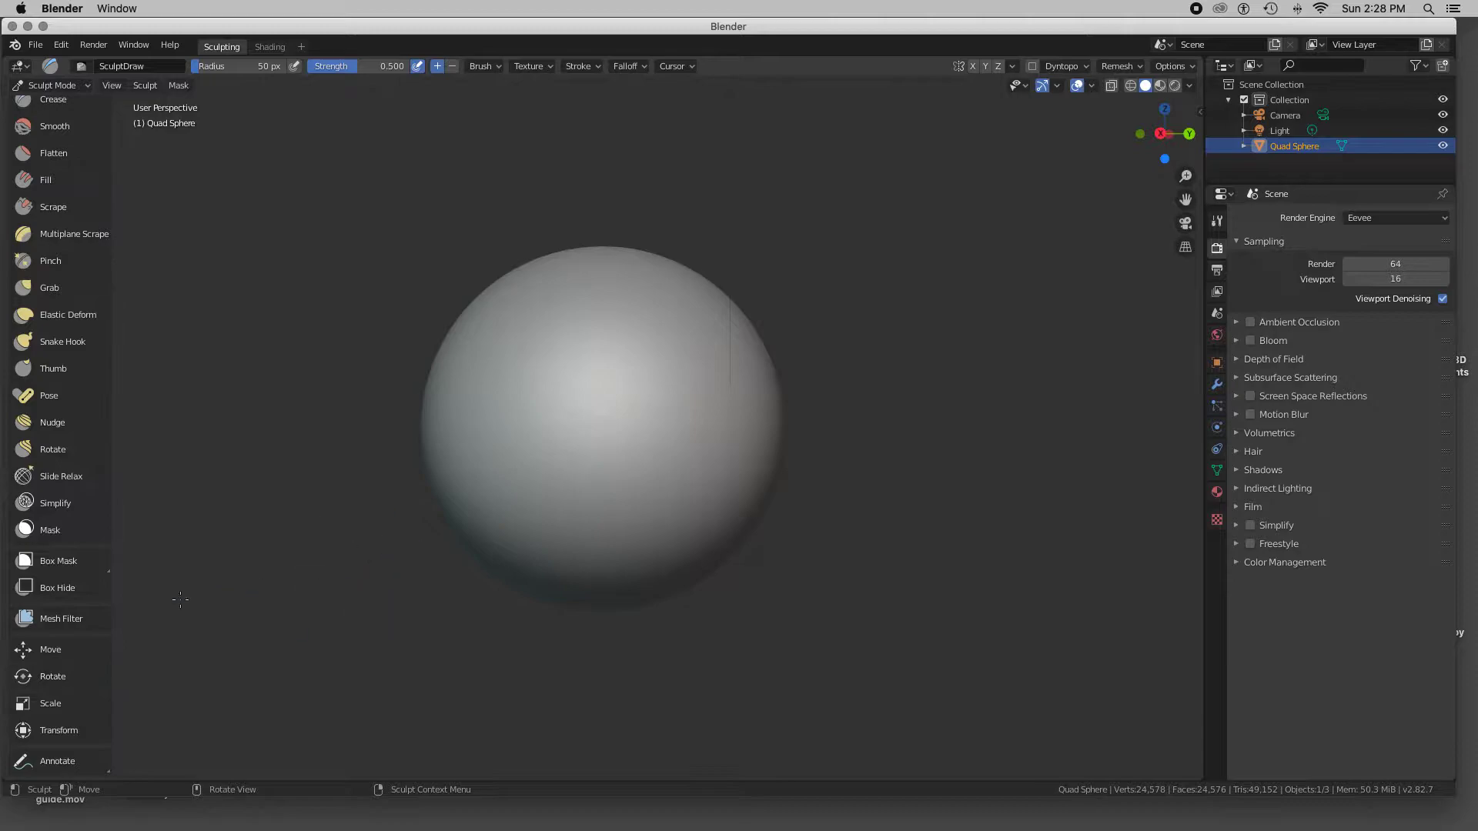
click(61, 730)
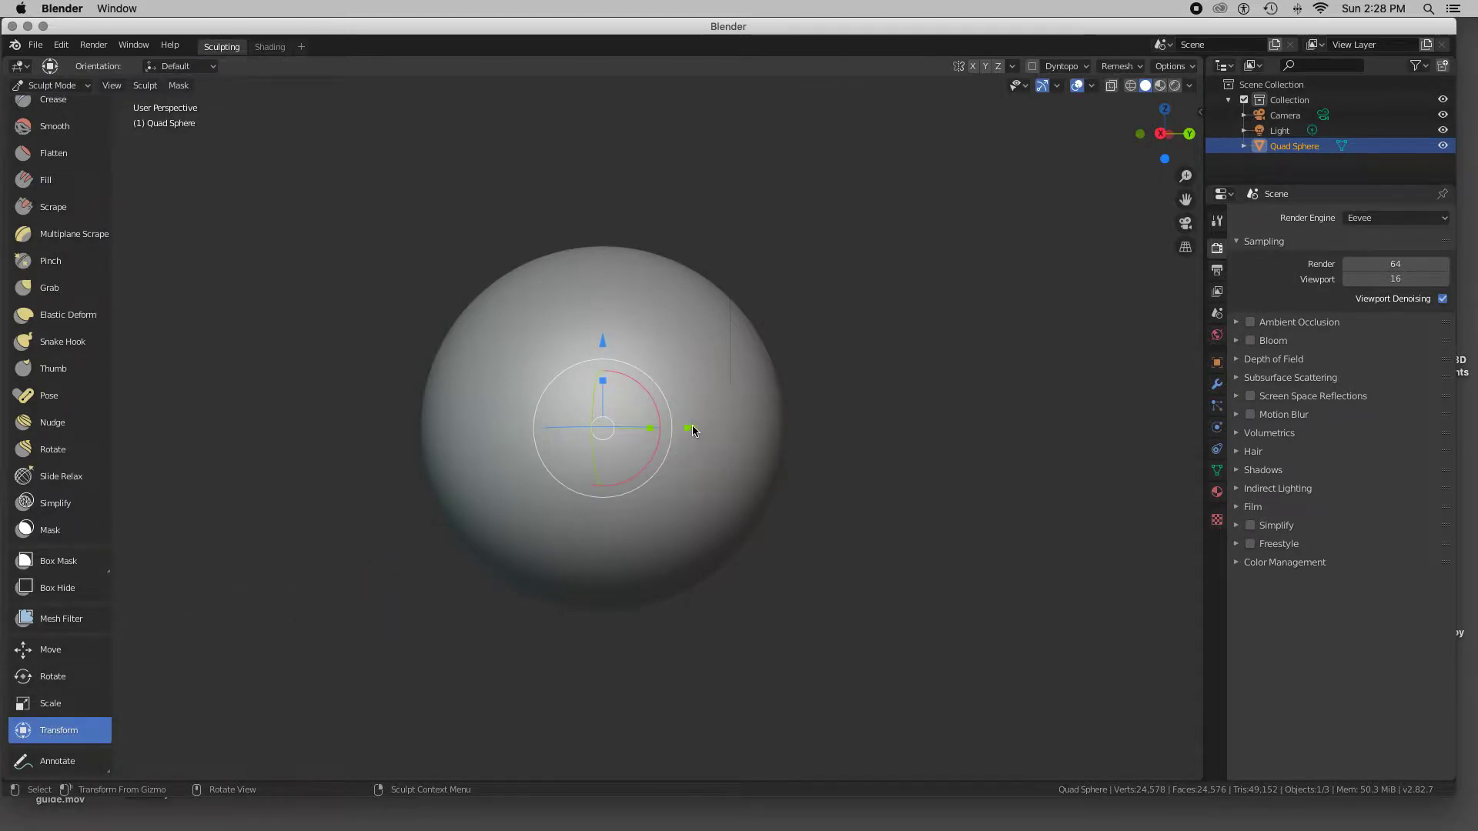
mouse_move(690, 428)
mouse_down()
mouse_move(811, 432)
mouse_move(692, 429)
mouse_up()
drag(605, 348, 645, 380)
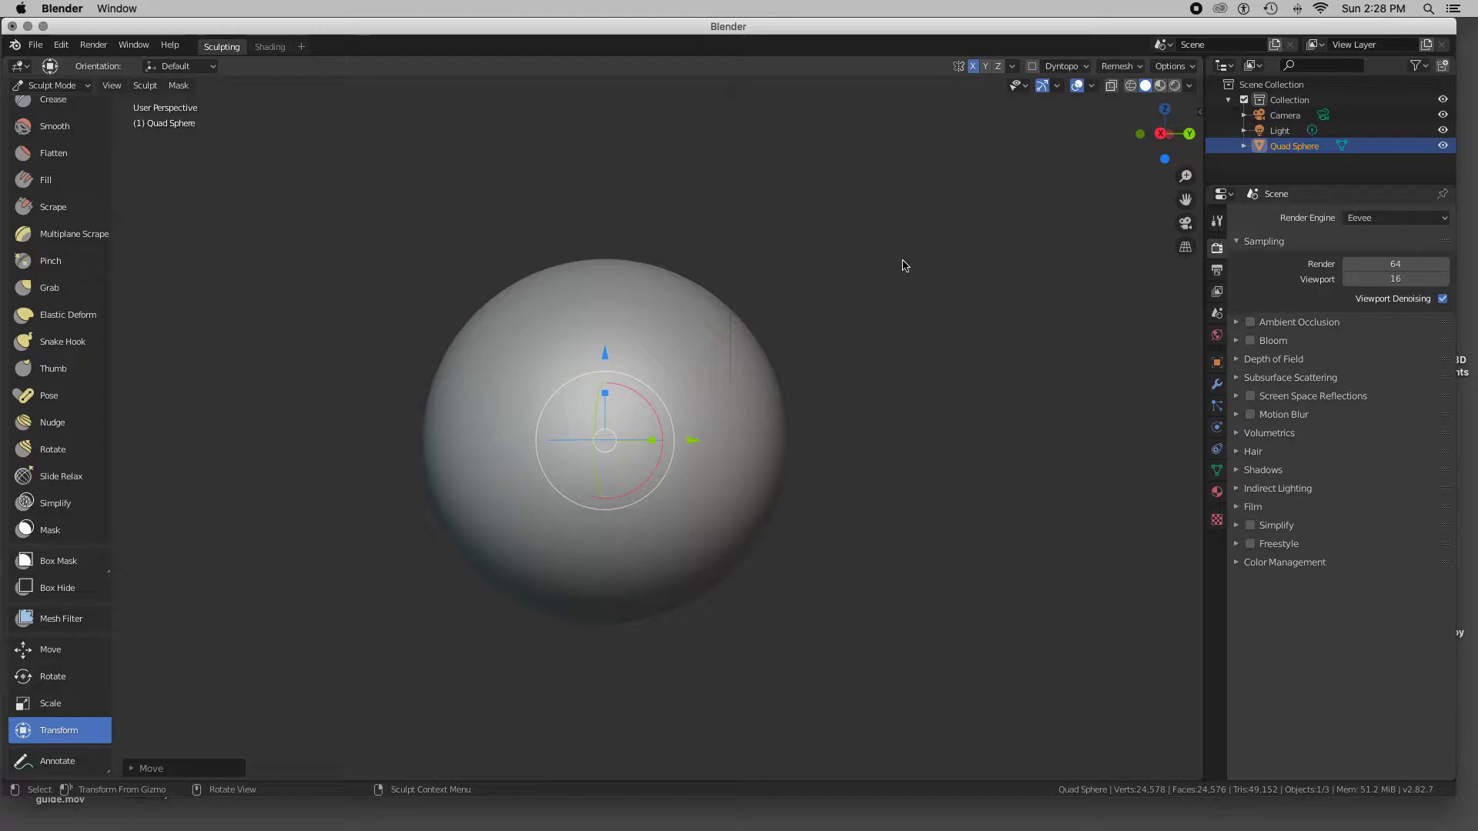
drag(700, 442, 739, 444)
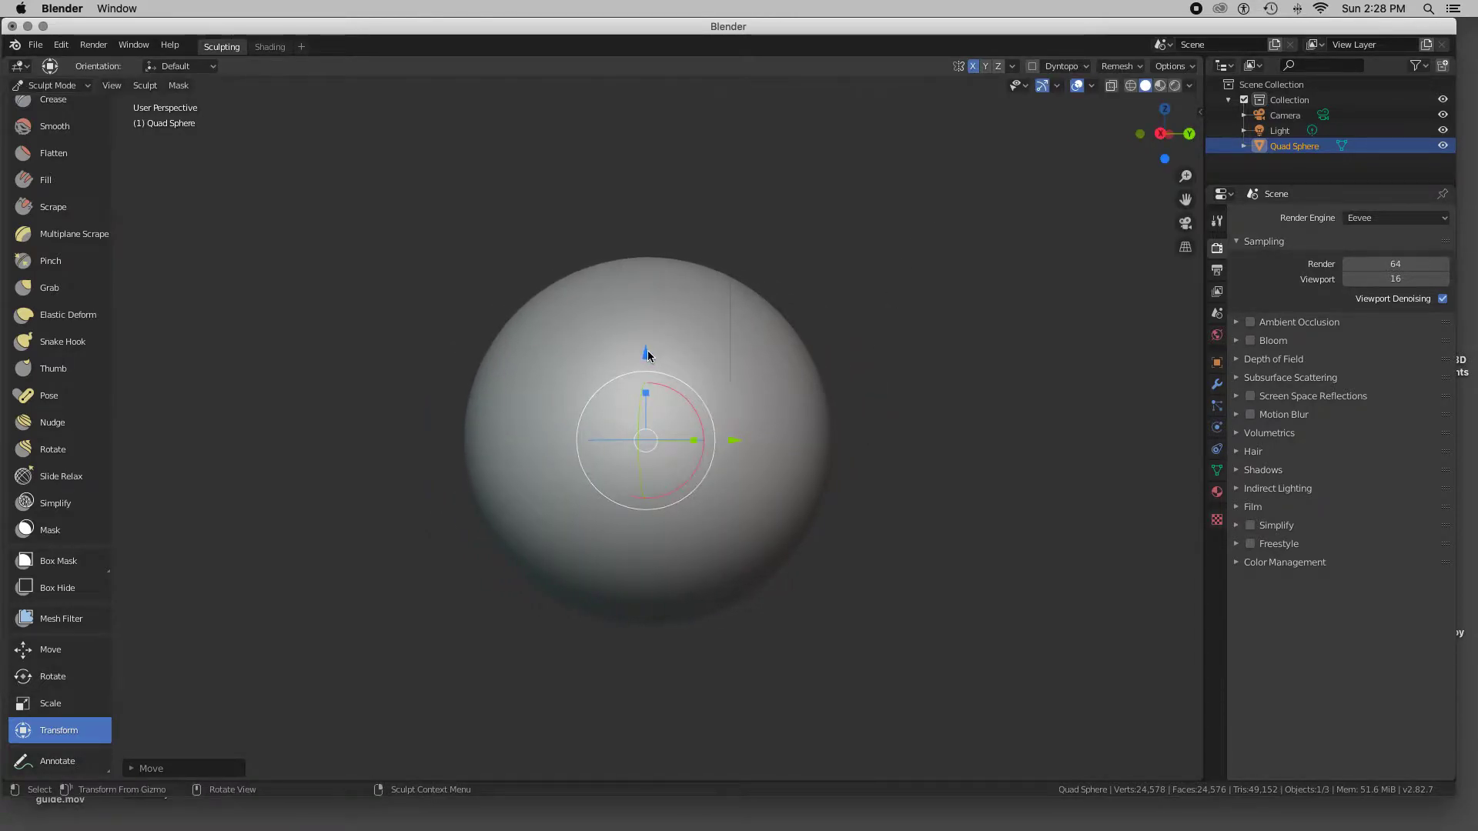
mouse_move(648, 354)
mouse_down()
mouse_move(650, 301)
mouse_move(643, 363)
mouse_move(662, 396)
mouse_move(667, 357)
mouse_up()
Step: Reposition the sphere slightly along its X and Z axes from the other side
scroll(855, 420, left, 5)
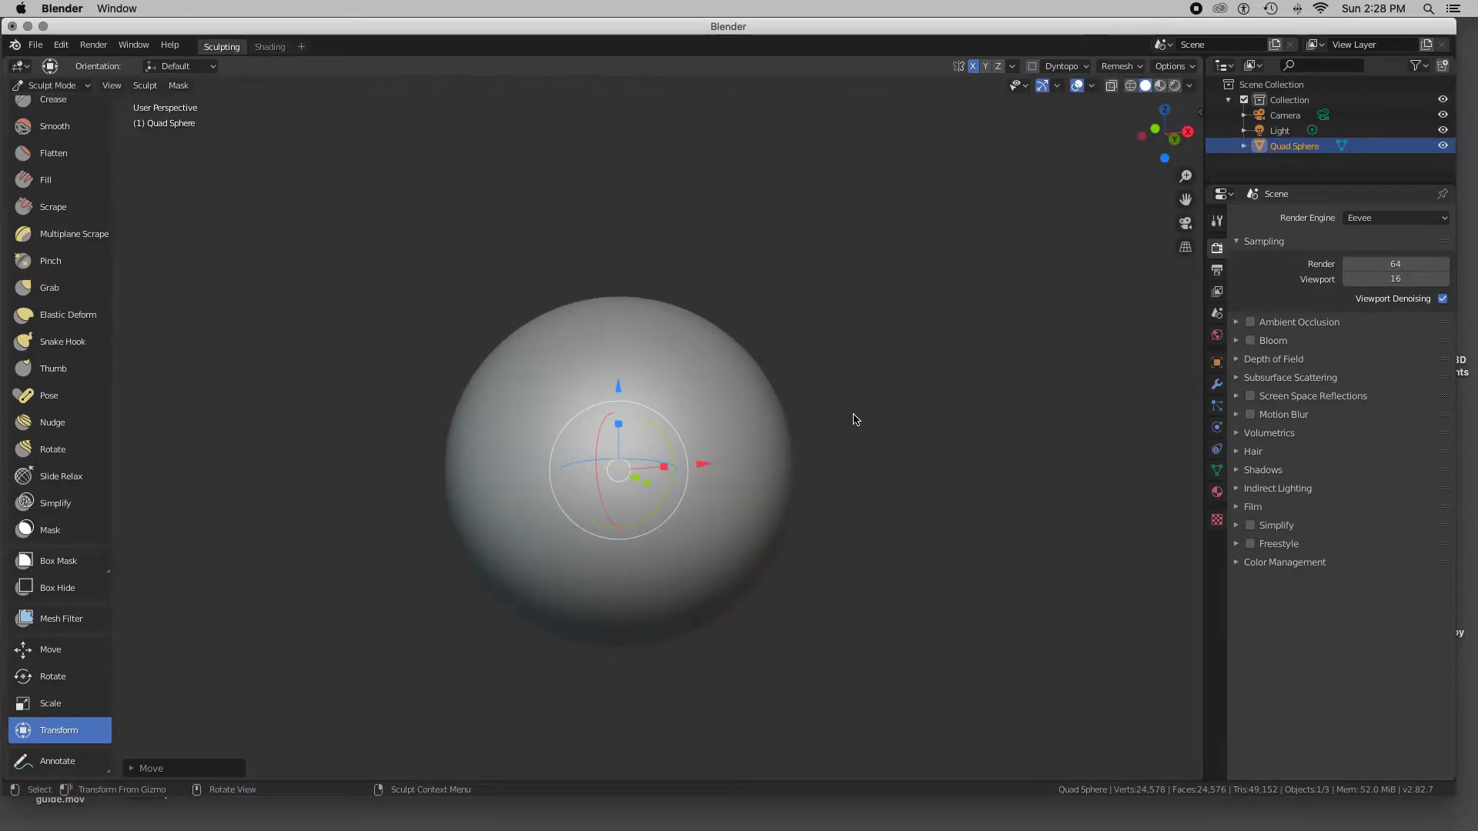
scroll(855, 419, left, 3)
mouse_move(684, 472)
mouse_down()
mouse_move(779, 478)
mouse_move(660, 471)
mouse_move(736, 481)
mouse_move(663, 469)
mouse_move(689, 469)
mouse_up()
mouse_move(604, 393)
mouse_down()
mouse_move(610, 350)
mouse_move(653, 359)
mouse_move(659, 393)
mouse_up()
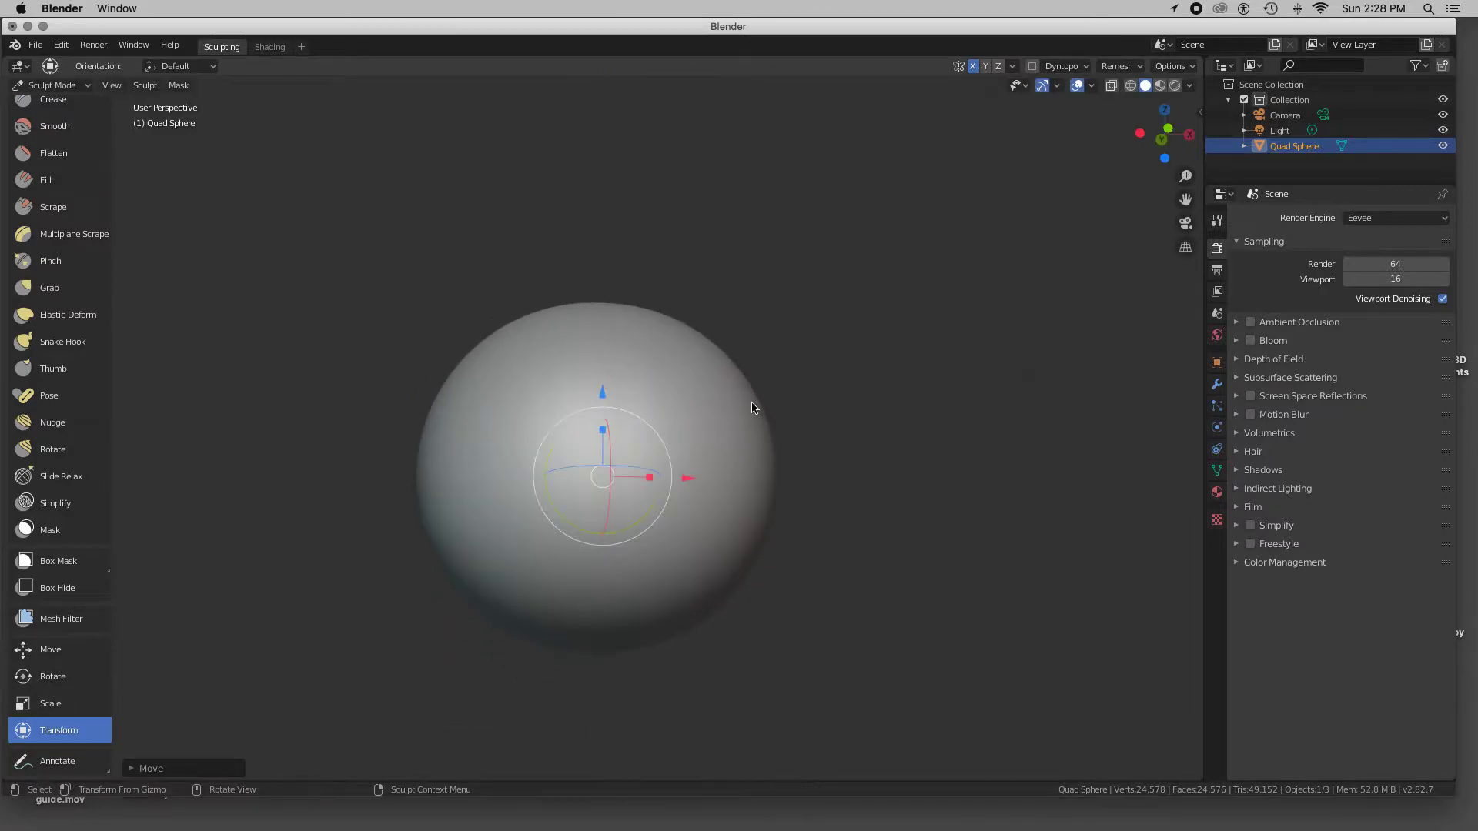
Step: Turn off X symmetry and stretch the sphere along its X axis into an elongated egg shape
click(974, 68)
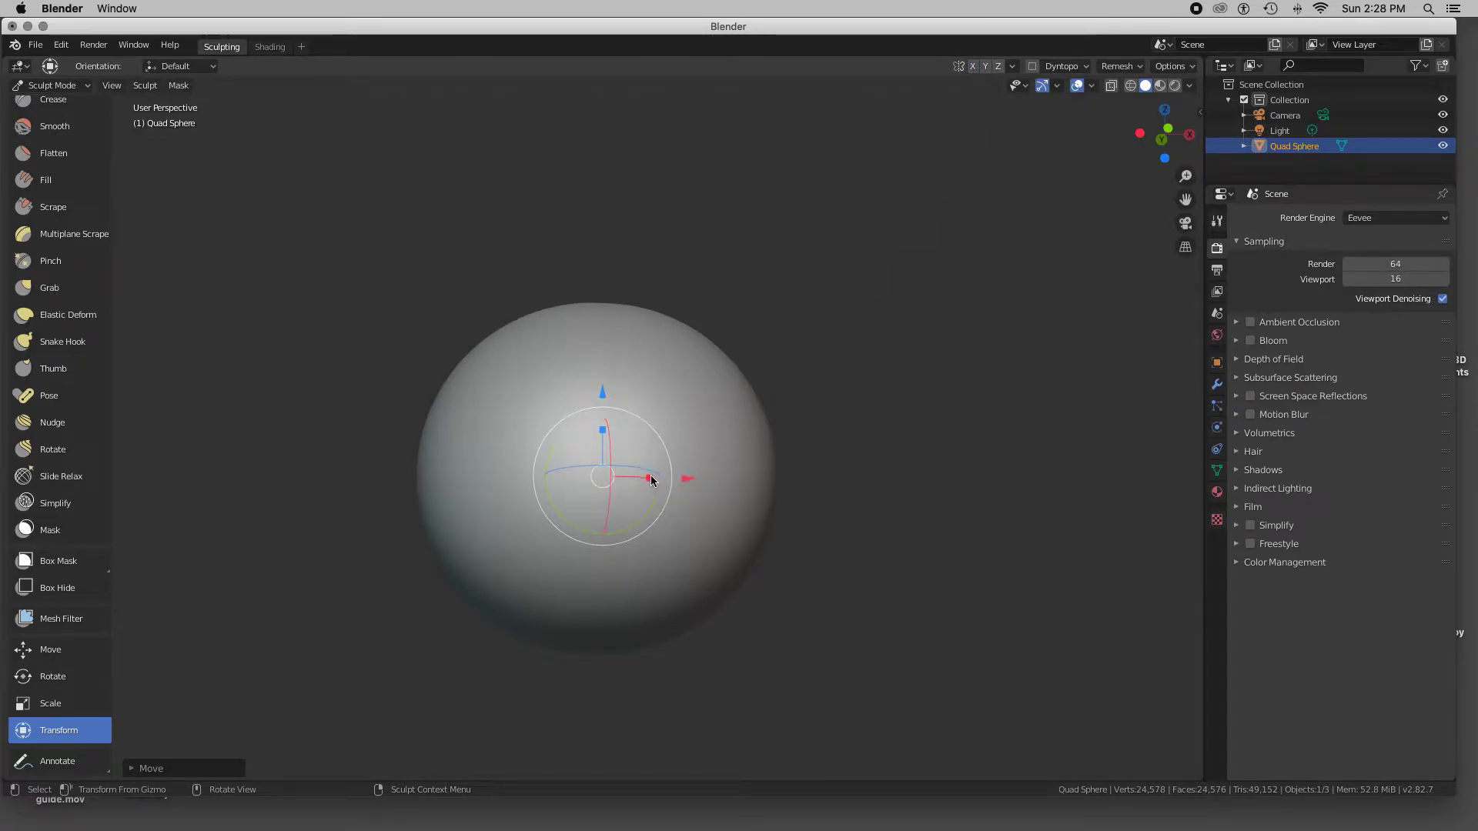
drag(652, 482, 694, 479)
middle_drag(718, 525, 722, 527)
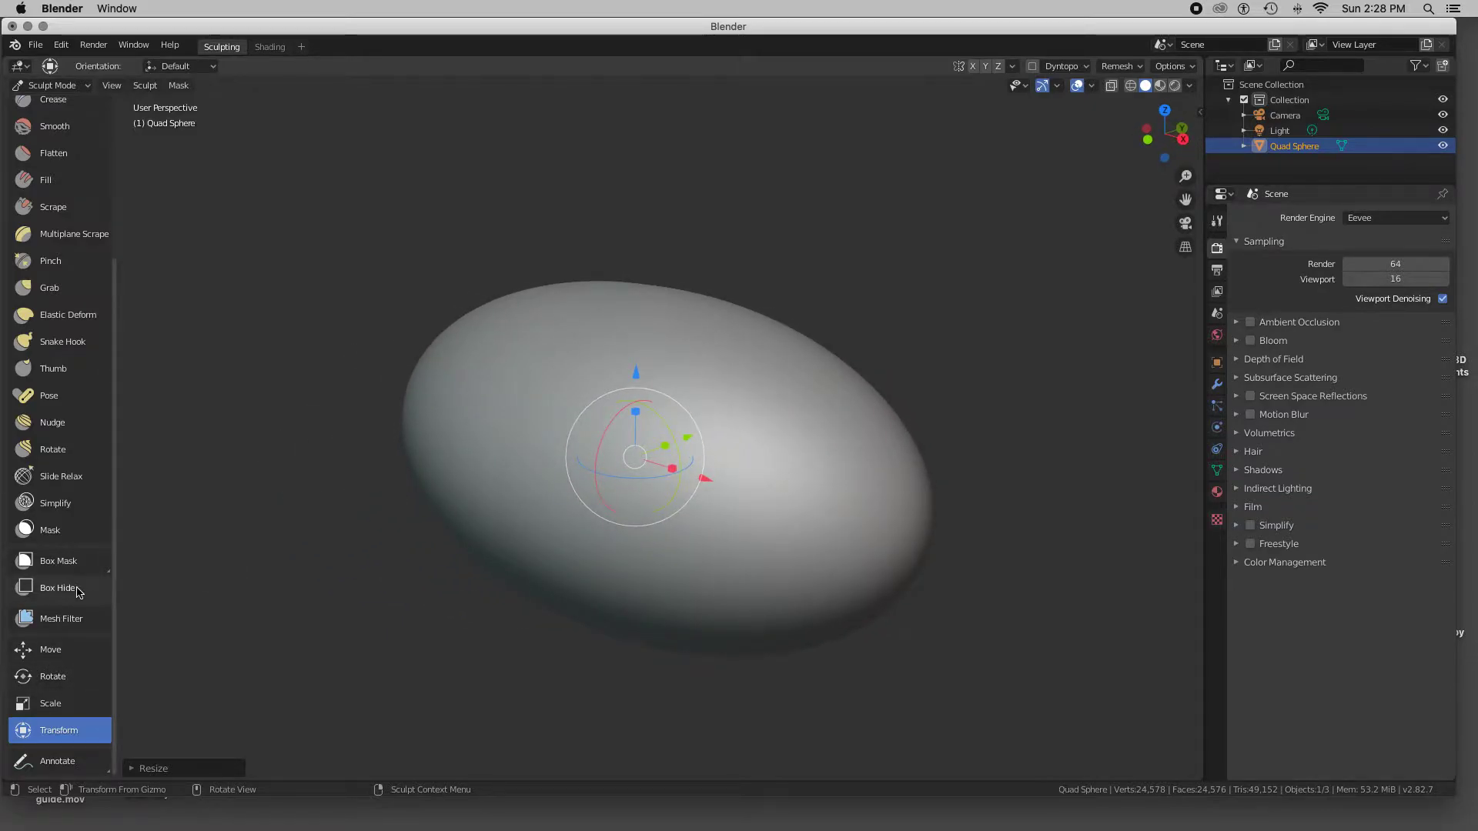
click(65, 707)
click(68, 689)
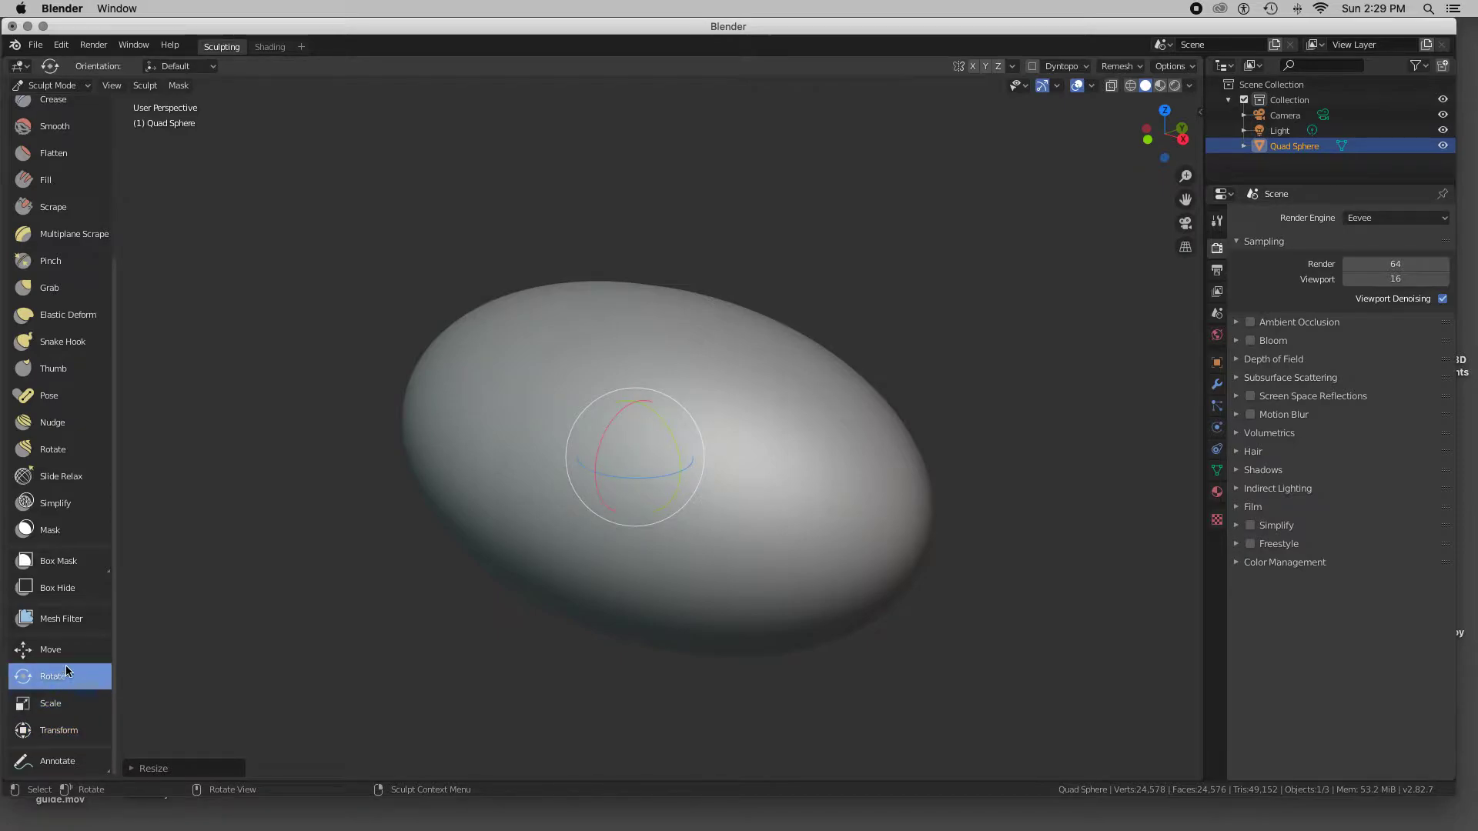
click(65, 654)
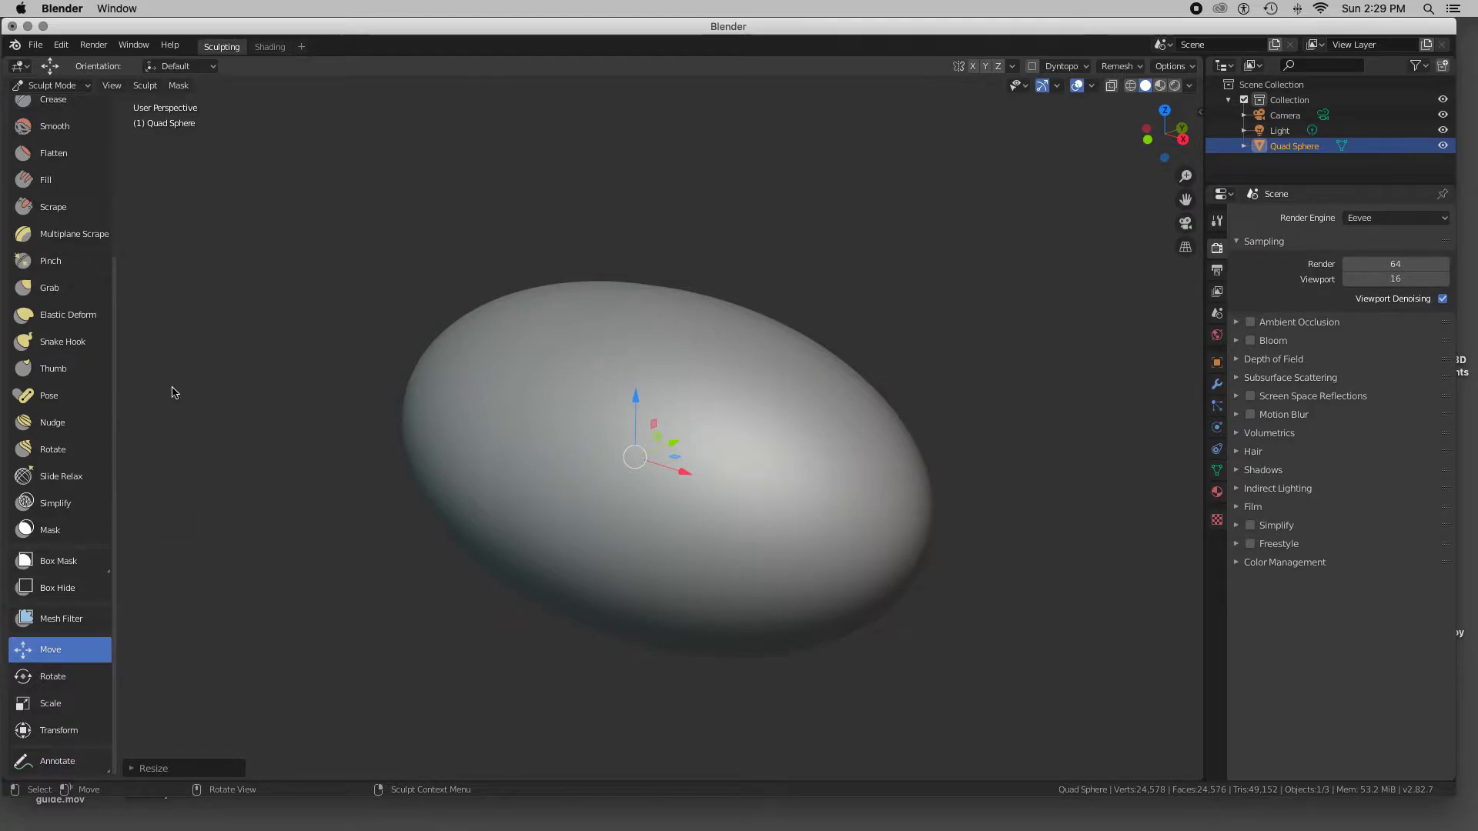
Step: Switch to the Grab brush and enlarge its radius to 306 px
scroll(73, 371, up, 3)
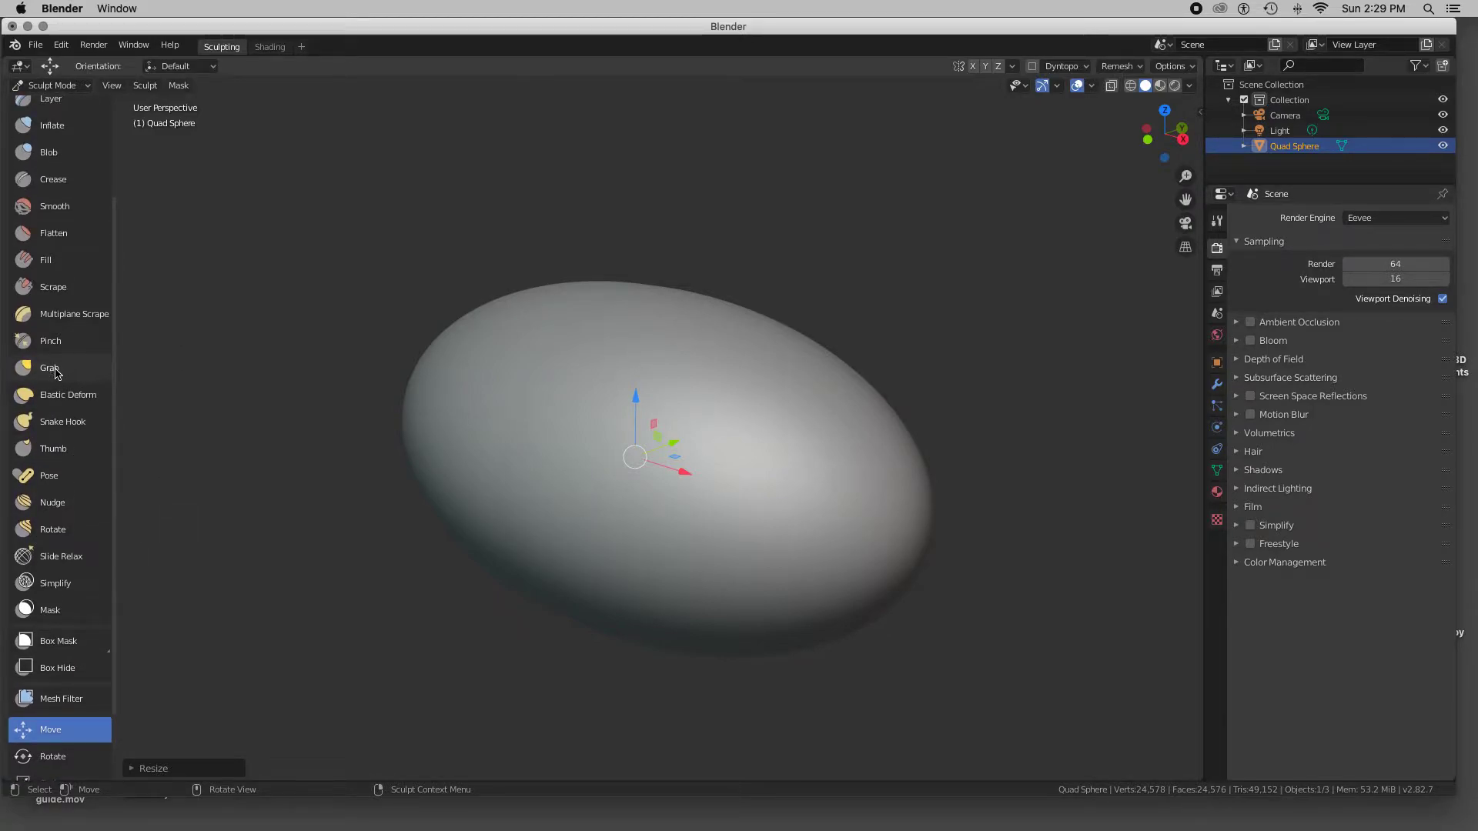
click(52, 371)
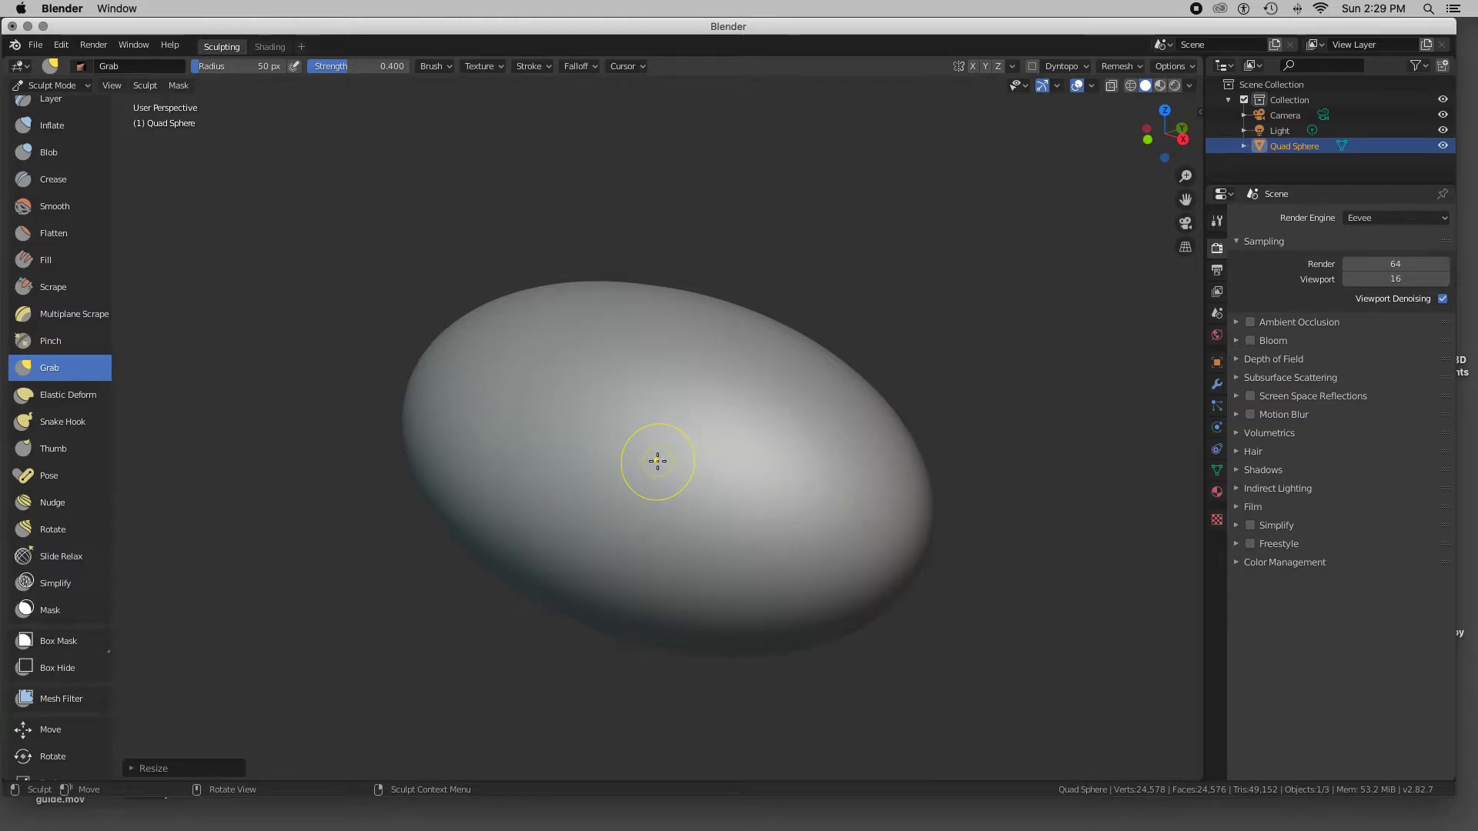
key(f)
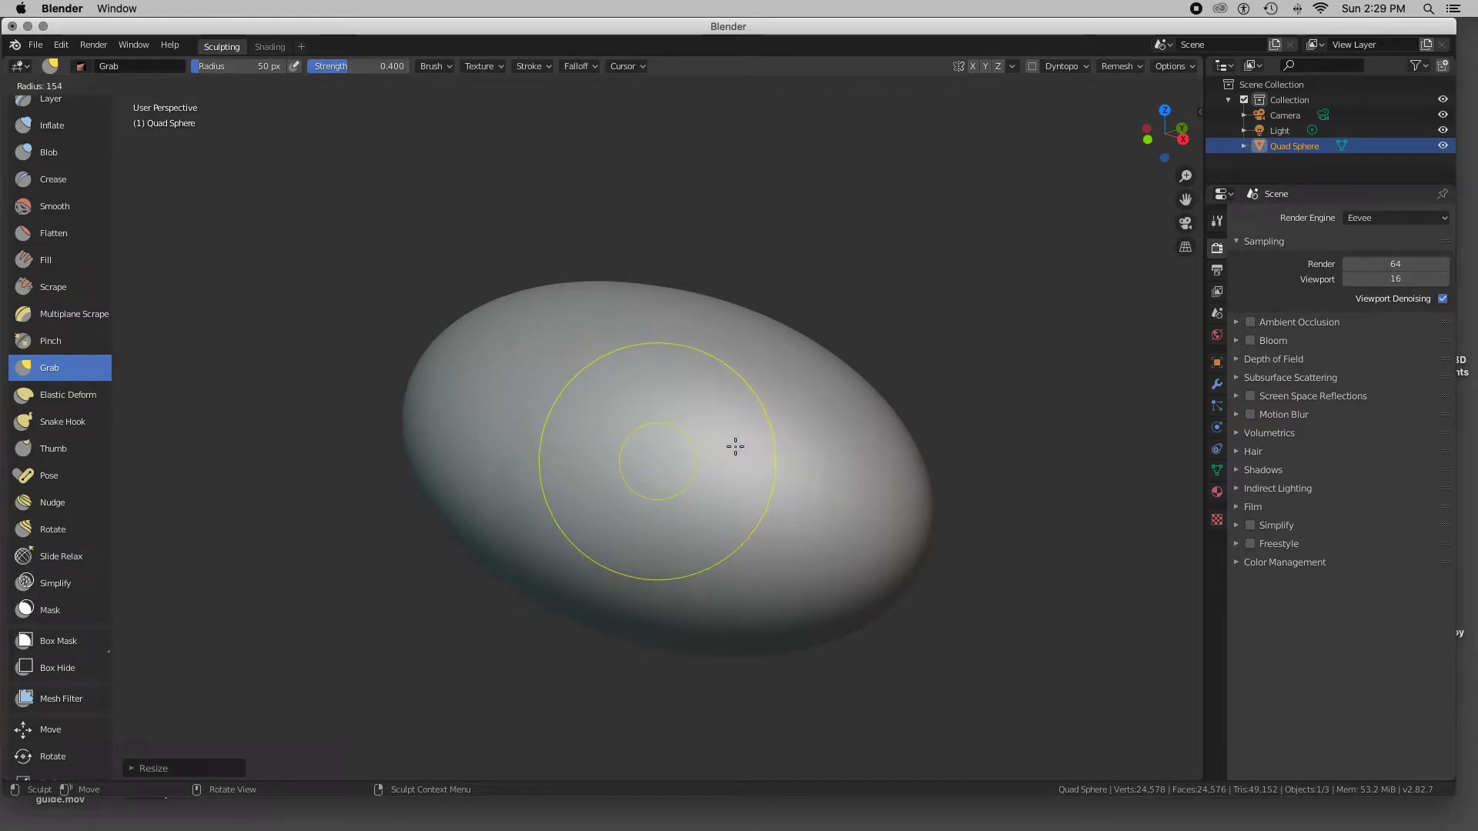
key(Escape)
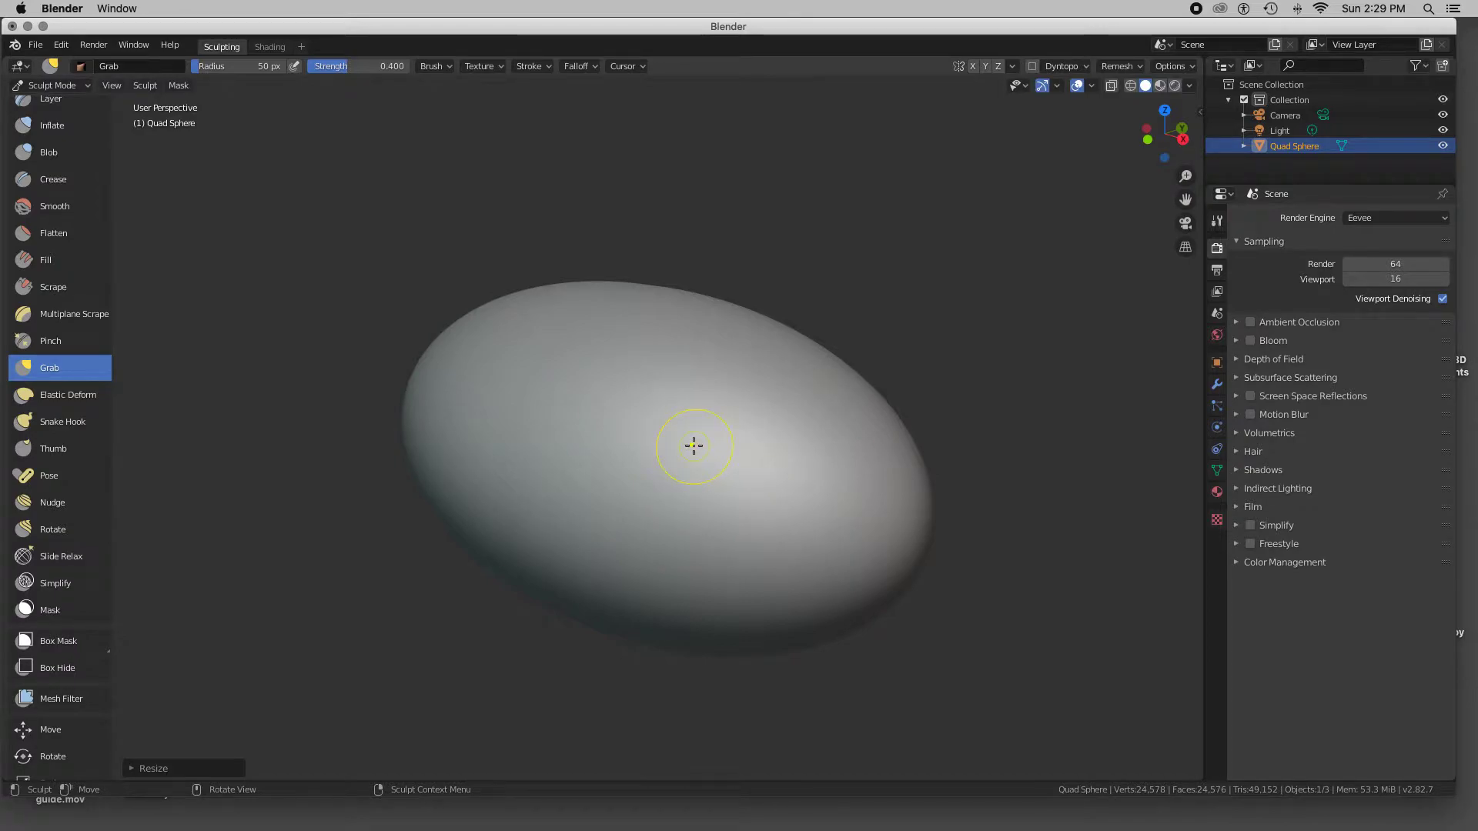
key(f)
click(796, 447)
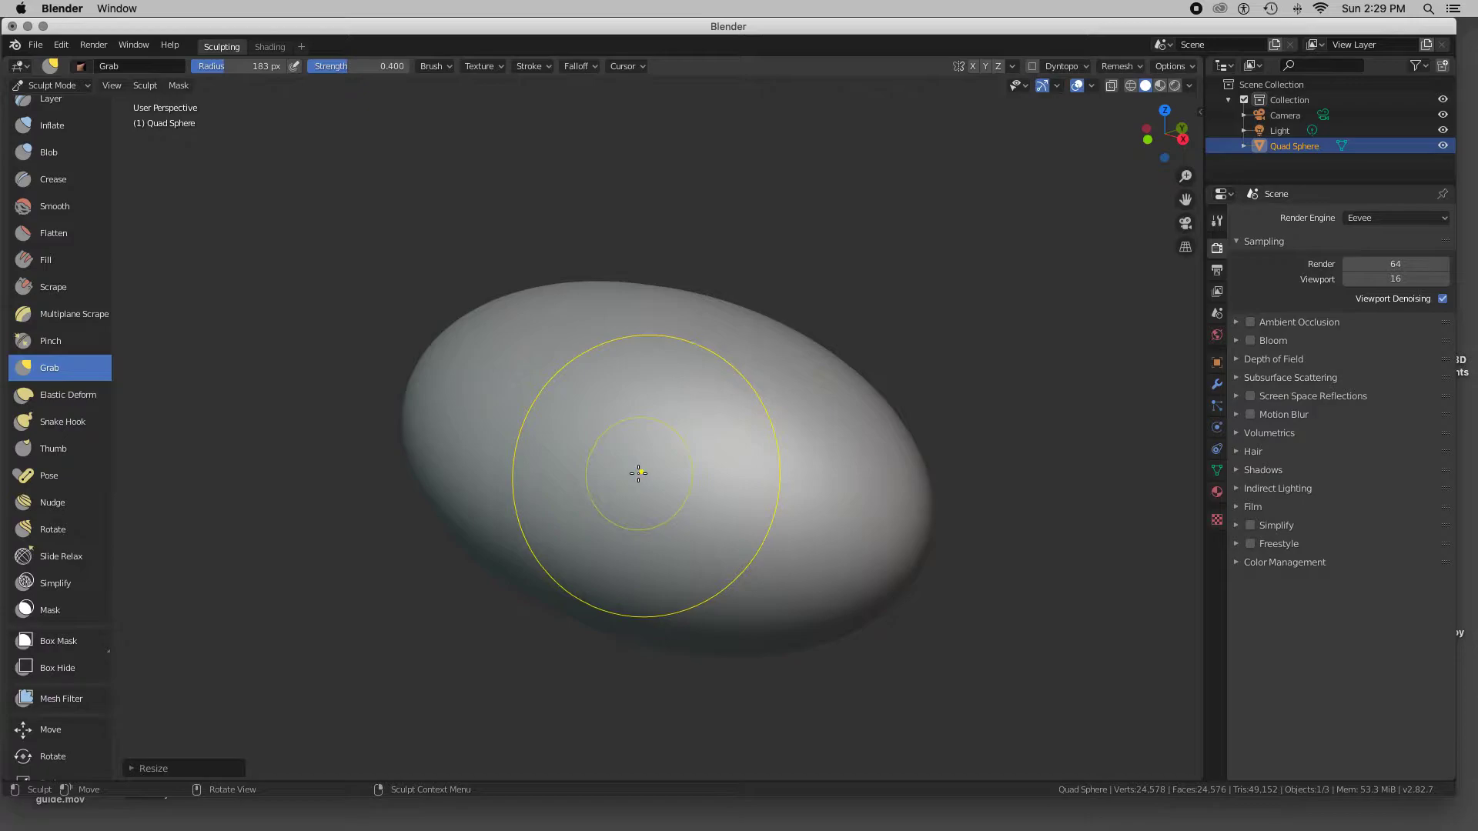
key(f)
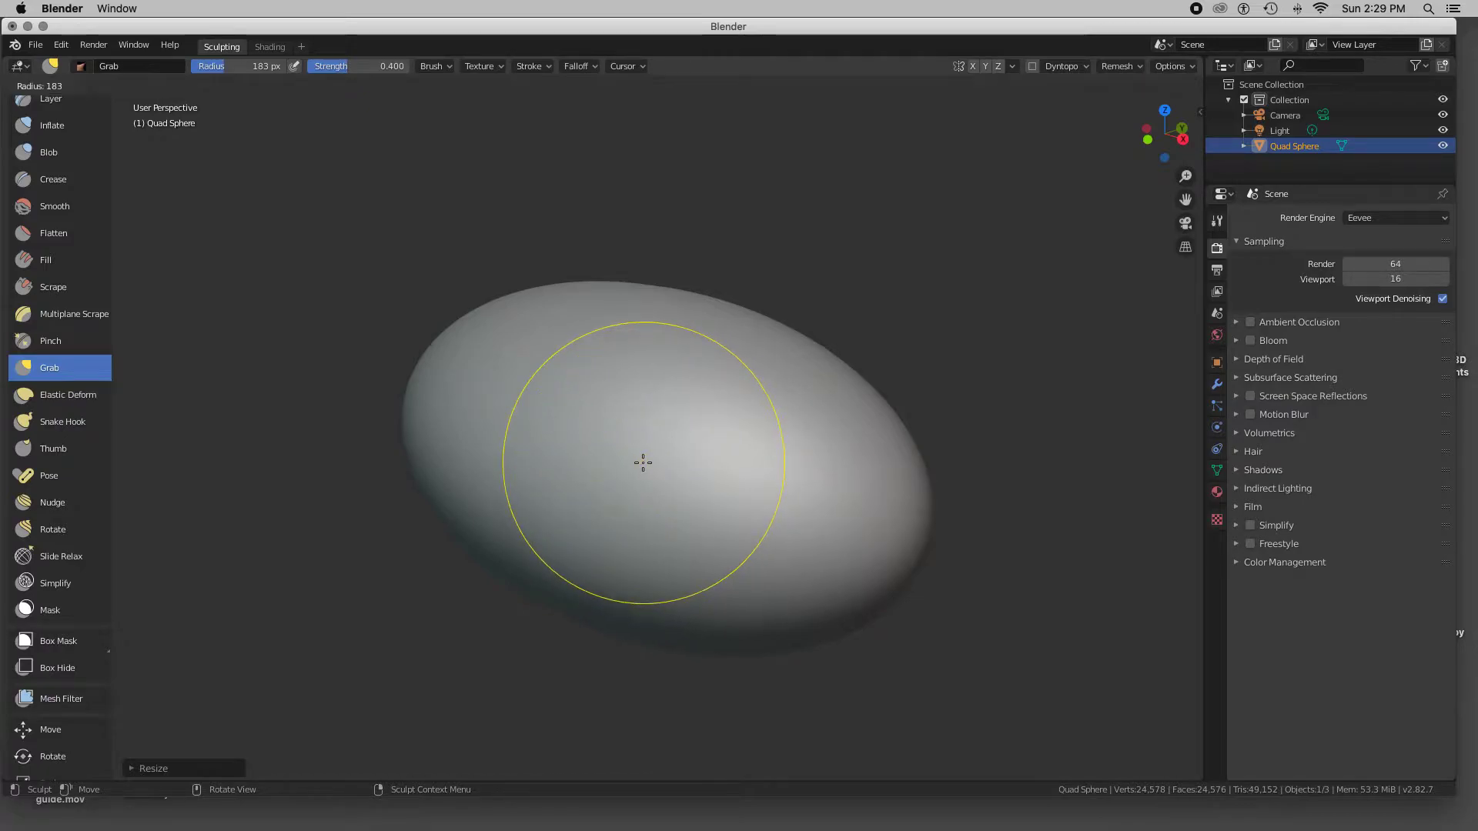
click(737, 452)
Step: Pull the egg shape's sides and upper edge outward with several large Grab strokes to make its outline irregular
mouse_move(626, 465)
mouse_down()
mouse_move(478, 538)
mouse_move(457, 514)
mouse_move(426, 524)
mouse_up()
mouse_move(583, 556)
mouse_down()
mouse_move(524, 596)
mouse_move(478, 488)
mouse_move(429, 501)
mouse_move(432, 451)
mouse_move(367, 479)
mouse_up()
drag(597, 501, 558, 604)
scroll(558, 566, down, 5)
mouse_move(624, 560)
mouse_down()
mouse_move(518, 587)
mouse_move(481, 636)
mouse_move(337, 576)
mouse_move(287, 593)
mouse_up()
drag(670, 435, 575, 453)
mouse_move(642, 491)
mouse_down()
mouse_move(663, 535)
mouse_move(677, 709)
mouse_move(515, 685)
mouse_up()
mouse_move(651, 382)
mouse_down()
mouse_move(555, 261)
mouse_move(506, 239)
mouse_up()
drag(467, 432, 303, 449)
mouse_move(724, 435)
mouse_down()
mouse_move(894, 478)
mouse_move(917, 452)
mouse_move(921, 389)
mouse_move(1032, 353)
mouse_up()
mouse_move(735, 332)
mouse_down()
mouse_move(806, 221)
mouse_move(828, 214)
mouse_up()
scroll(862, 277, down, 5)
scroll(861, 277, up, 8)
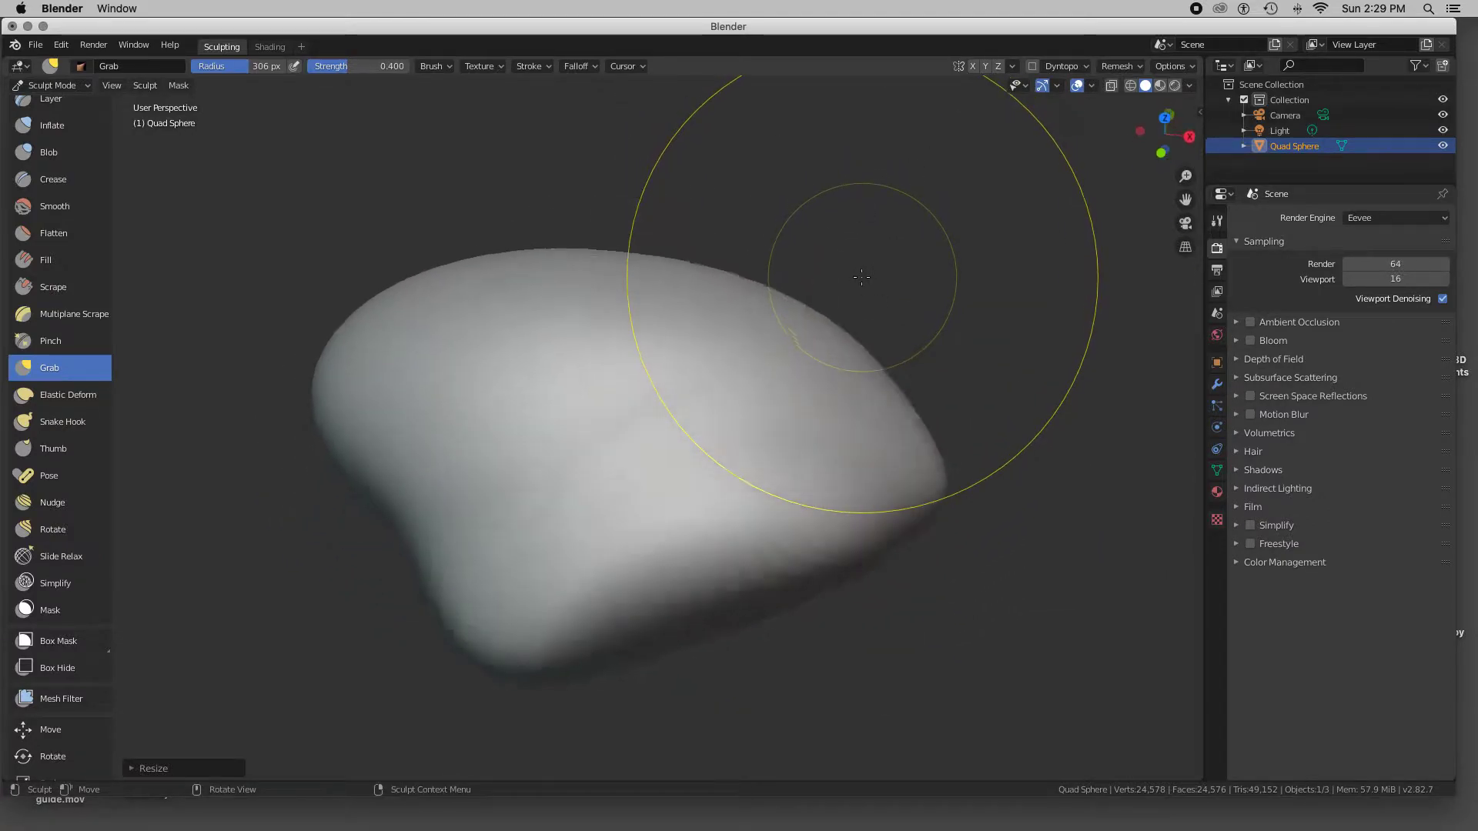
Step: Pull the shape's lower edge and right end outward with more Grab strokes to form a lumpy body
scroll(861, 277, down, 3)
scroll(862, 277, up, 3)
mouse_move(636, 452)
mouse_down()
mouse_move(782, 627)
mouse_move(755, 664)
mouse_move(903, 658)
mouse_up()
drag(597, 593, 504, 760)
drag(669, 577, 794, 744)
mouse_move(870, 516)
mouse_down()
mouse_move(954, 557)
mouse_move(1122, 686)
mouse_up()
drag(850, 616, 845, 728)
middle_drag(769, 558, 755, 515)
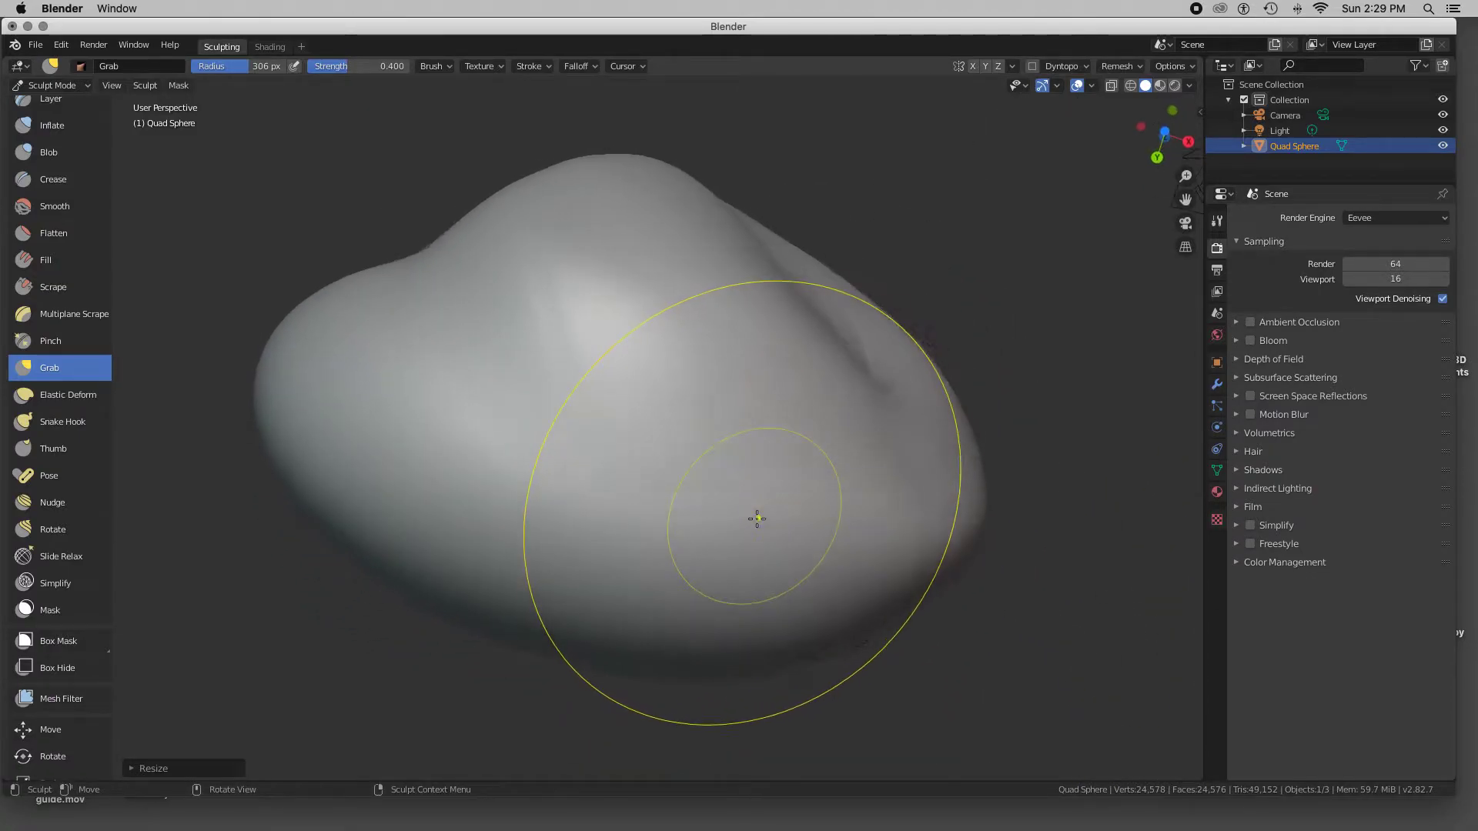
mouse_move(868, 401)
mouse_down()
mouse_move(1109, 321)
mouse_move(1085, 322)
mouse_up()
drag(762, 302, 937, 216)
middle_drag(818, 383, 819, 386)
Step: Paint a mask patch across the middle of the smooth side with the Mask brush at radius 106 px and strength 0.950
scroll(3, 380, down, 3)
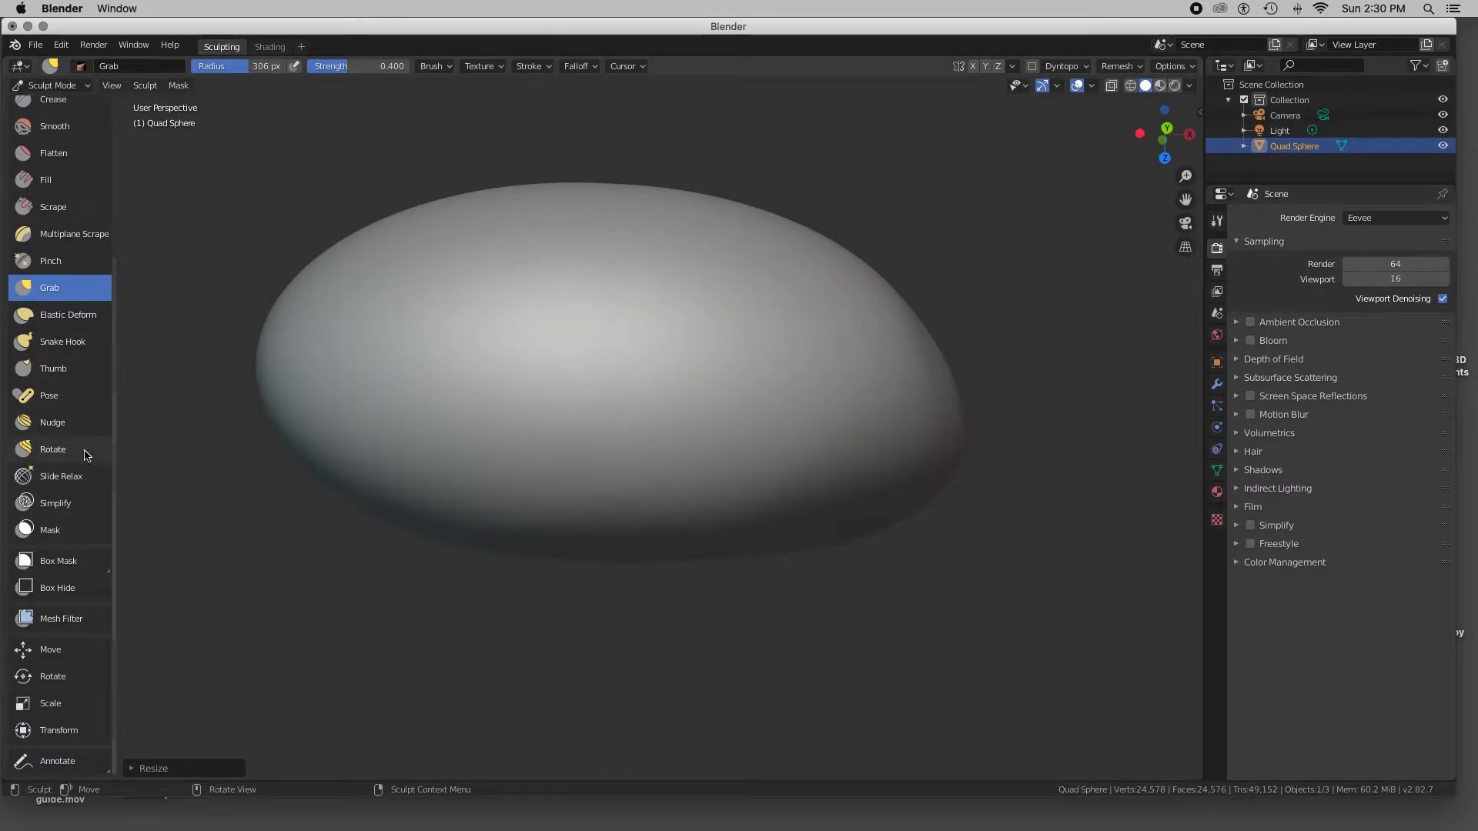
click(55, 531)
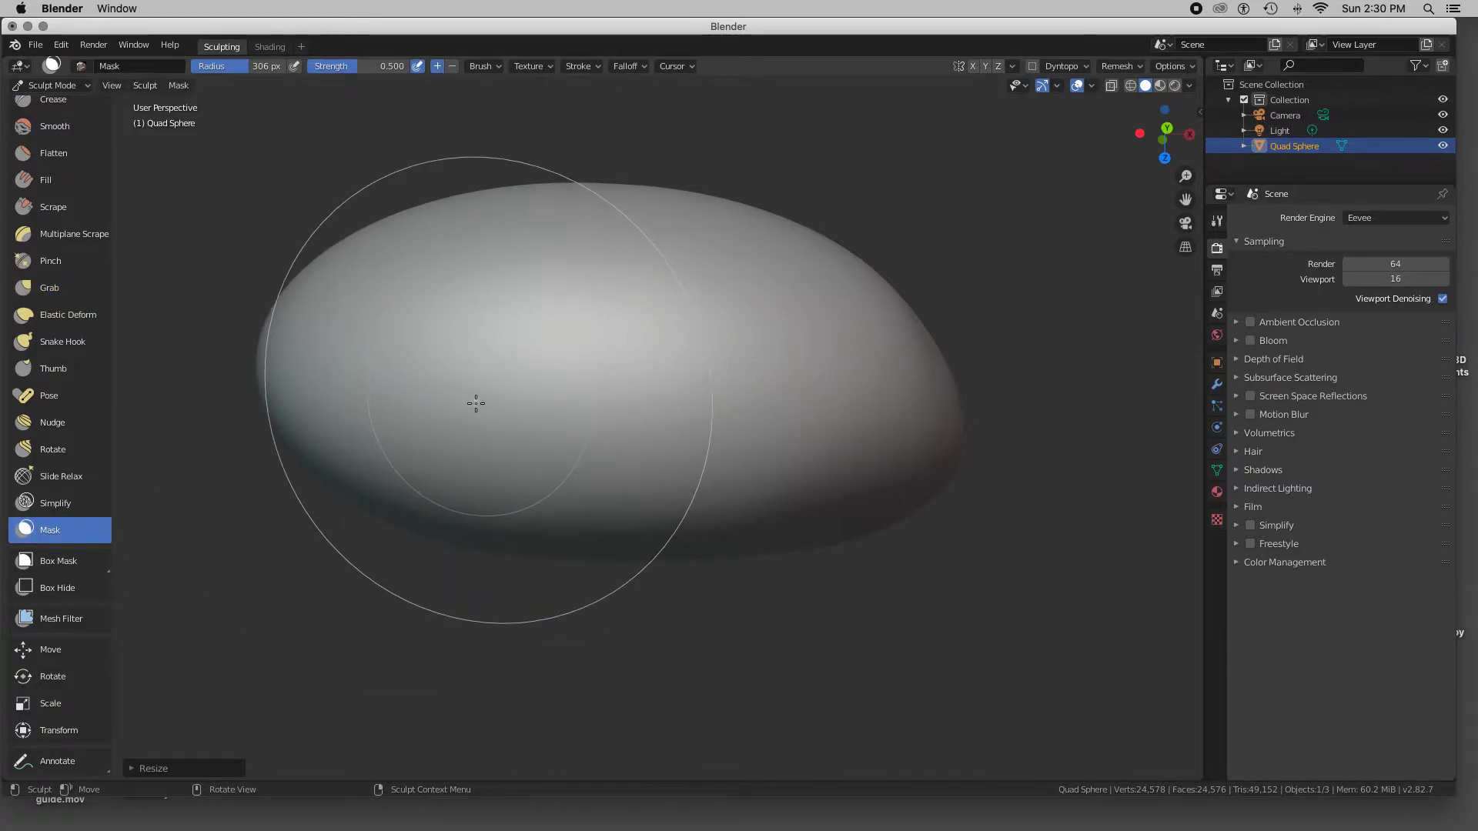
right_click(485, 373)
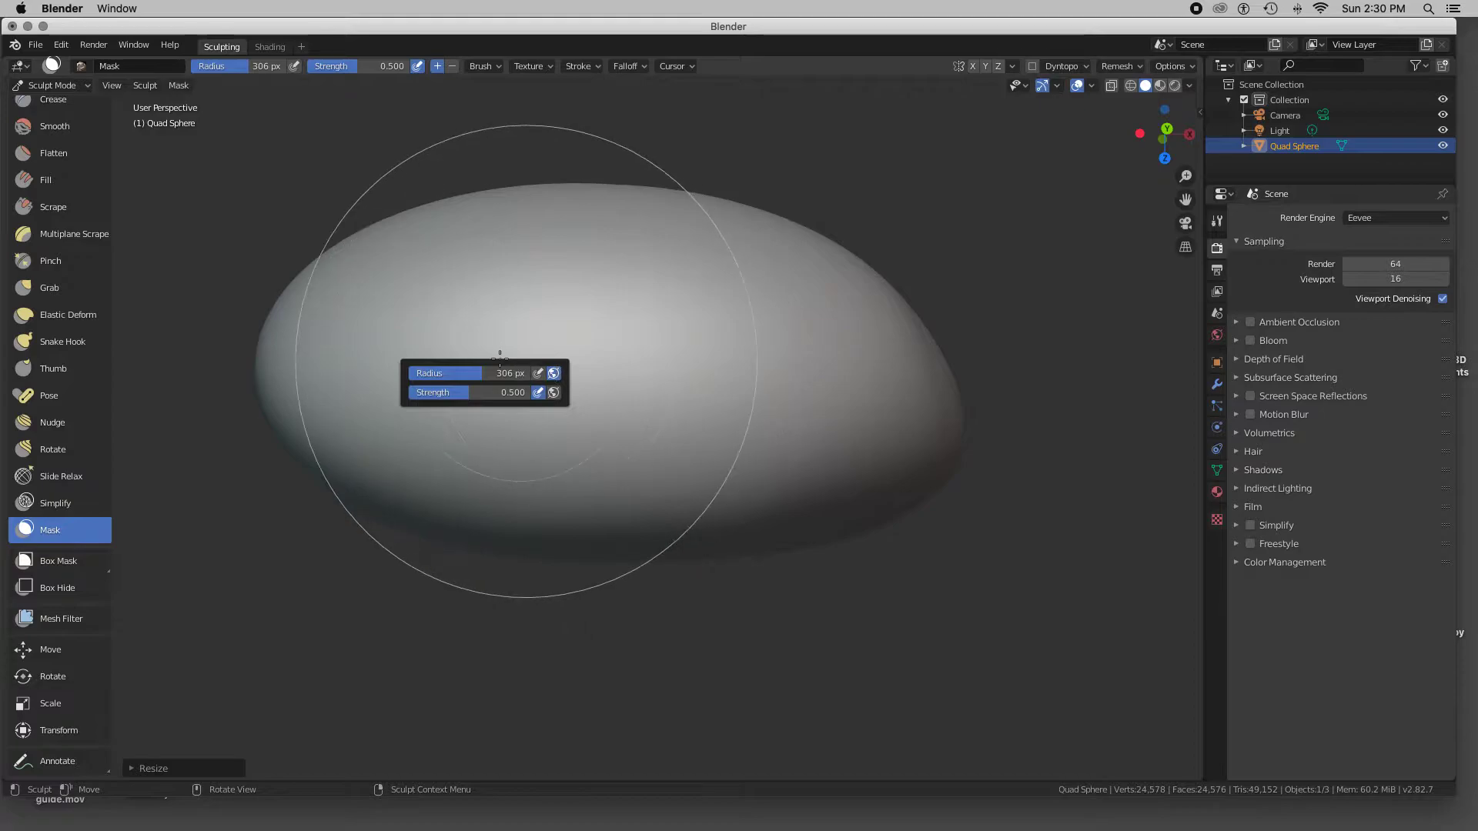
drag(481, 373, 423, 373)
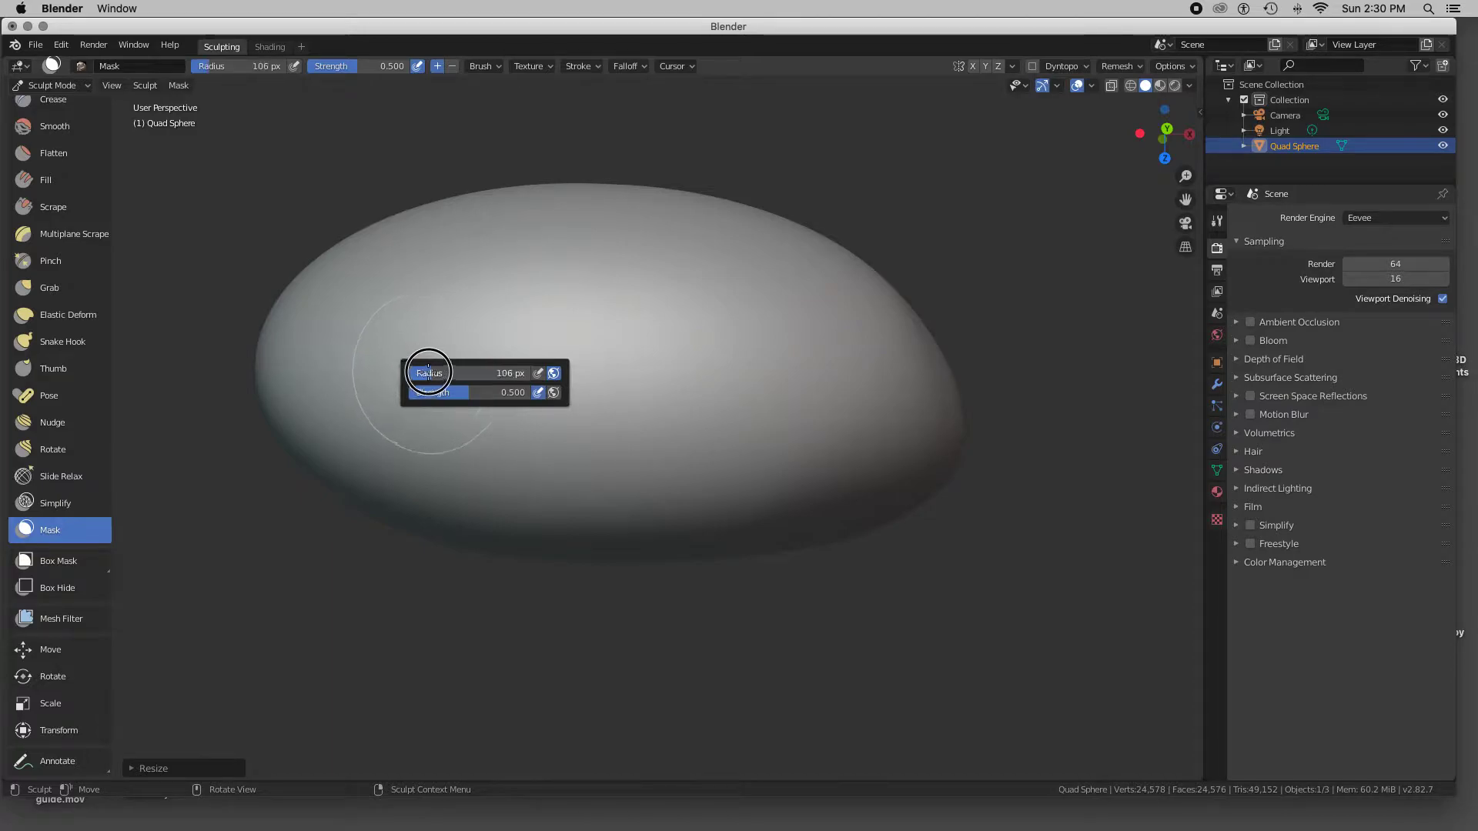
drag(488, 393, 531, 396)
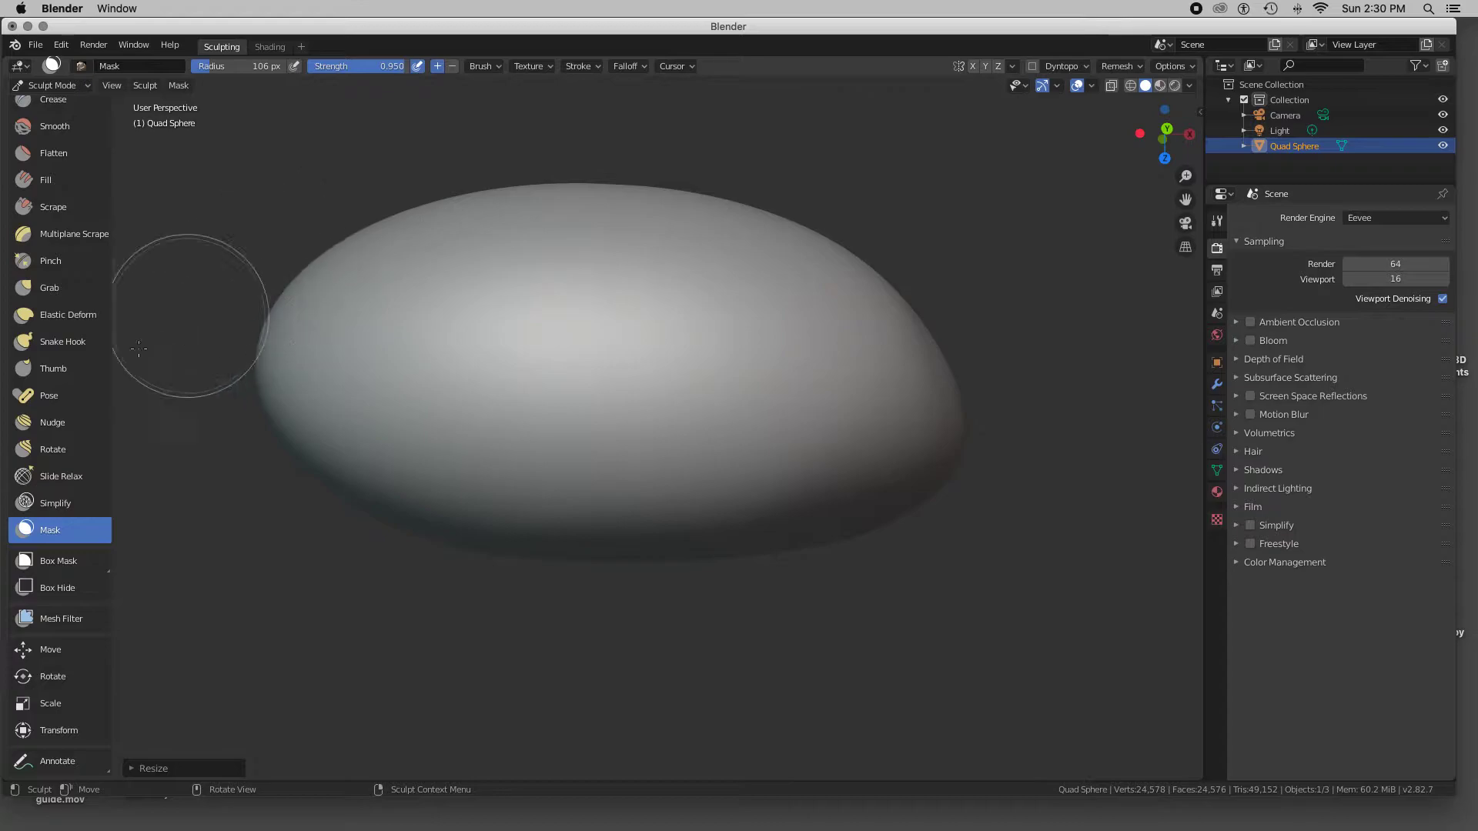
mouse_move(497, 363)
mouse_down()
mouse_move(636, 357)
mouse_move(480, 359)
mouse_move(634, 357)
mouse_move(501, 360)
mouse_move(655, 383)
mouse_up()
Step: Sculpt across the masked patch with the Draw brush, and make an inverted stroke at the patch's left edge
scroll(39, 154, up, 5)
click(48, 115)
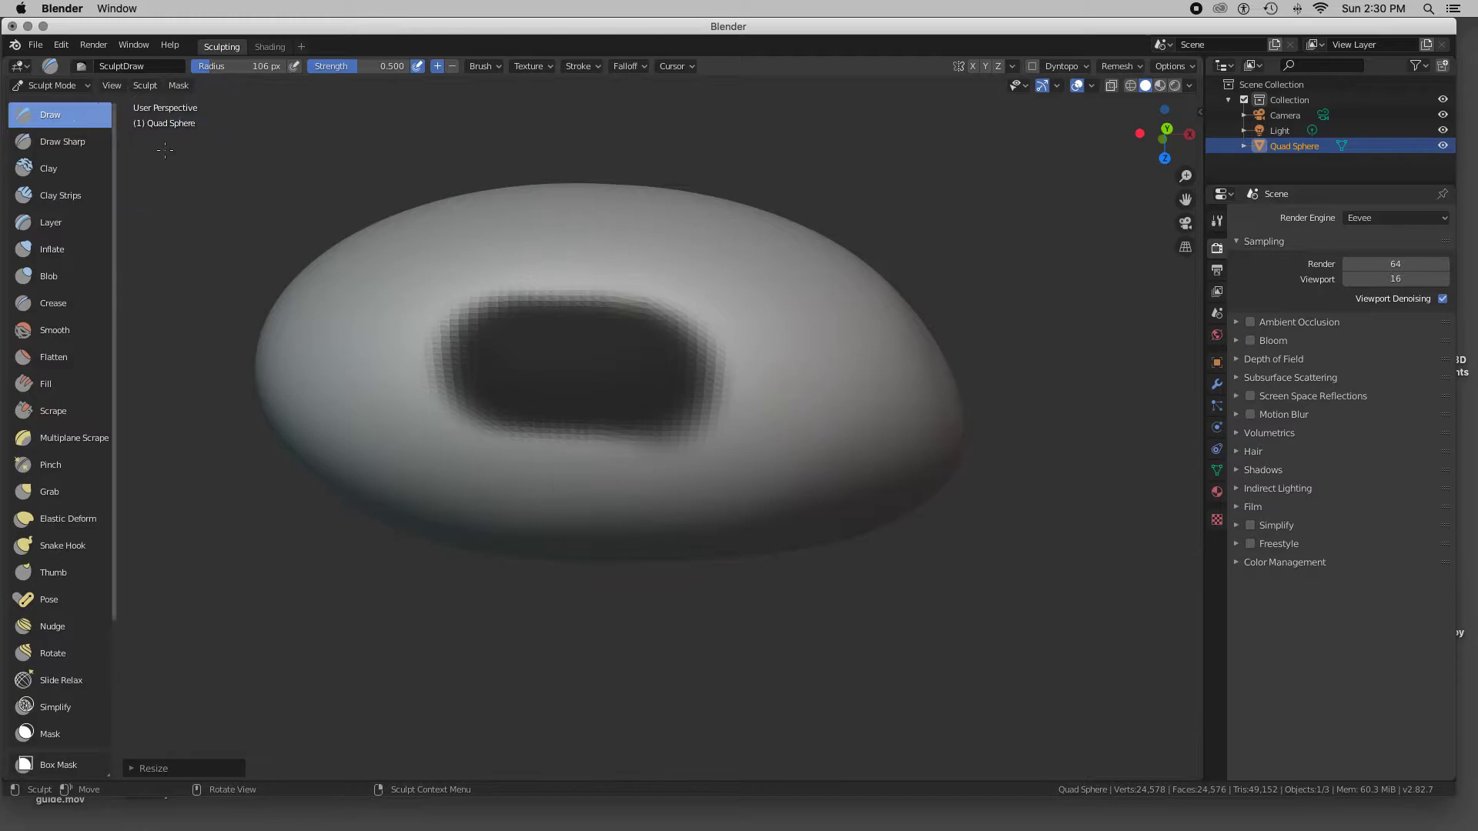
drag(602, 231, 564, 496)
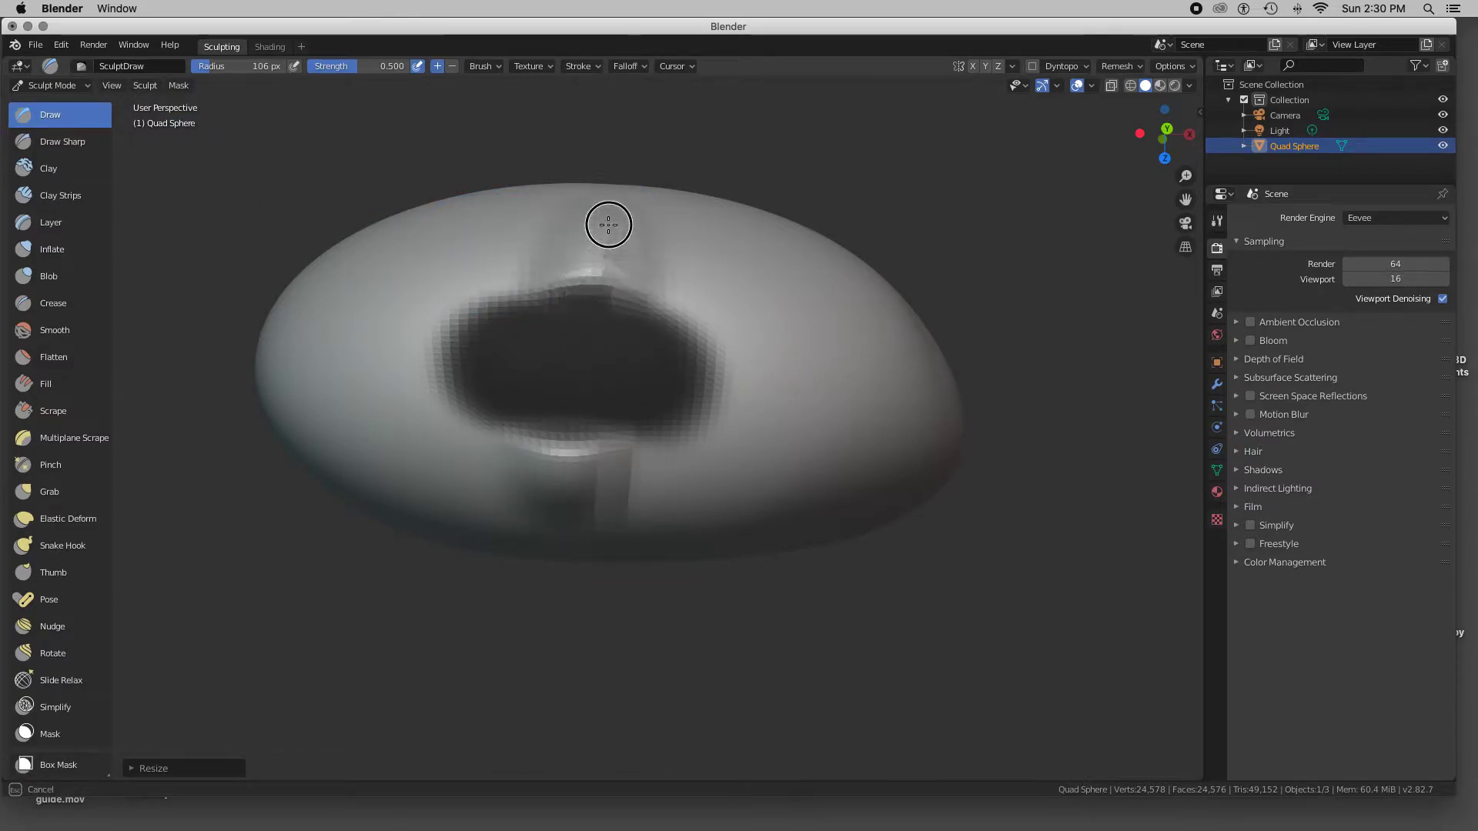
middle_drag(693, 261, 946, 324)
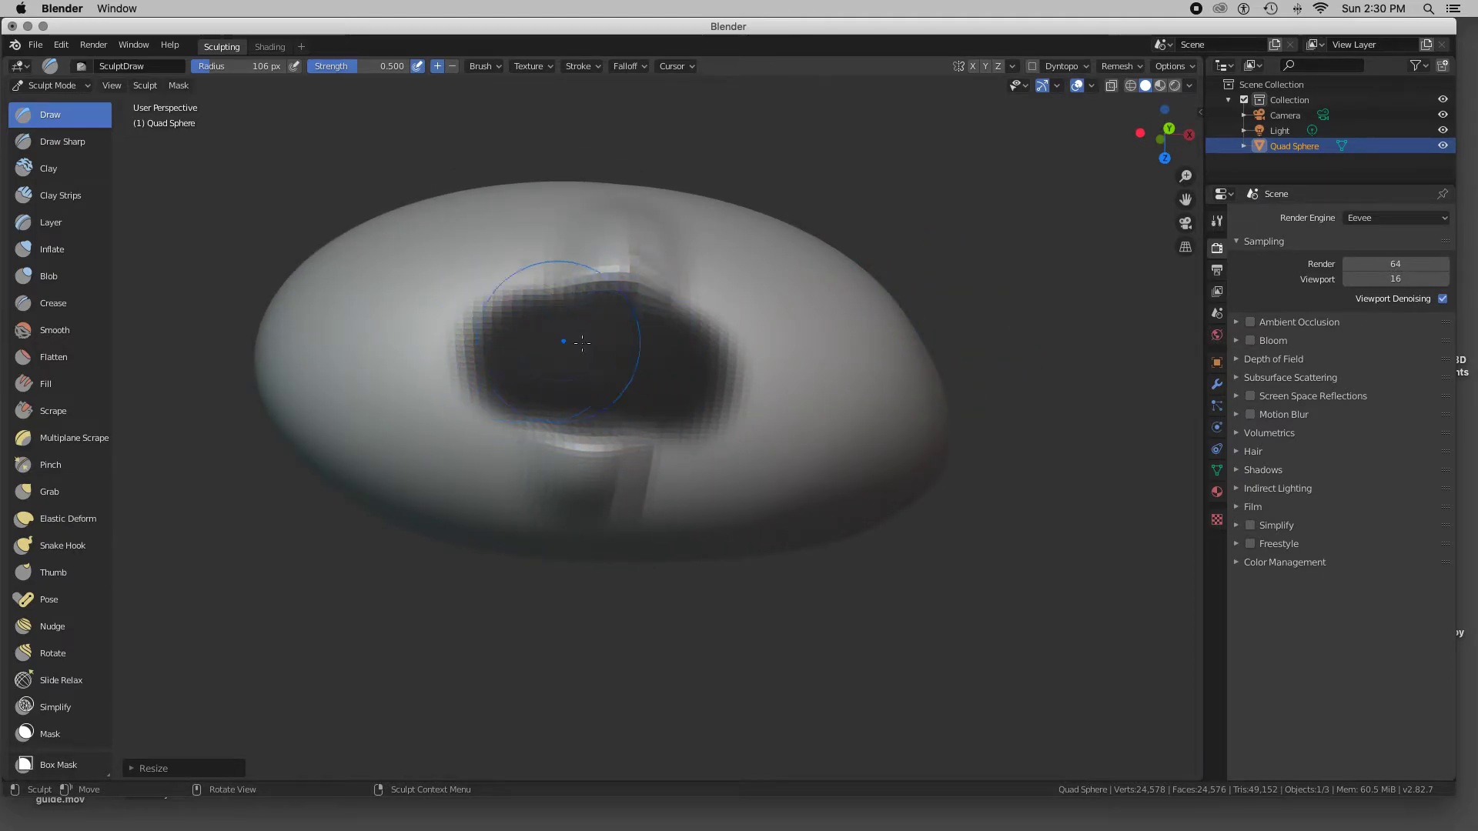
middle_drag(587, 344, 586, 345)
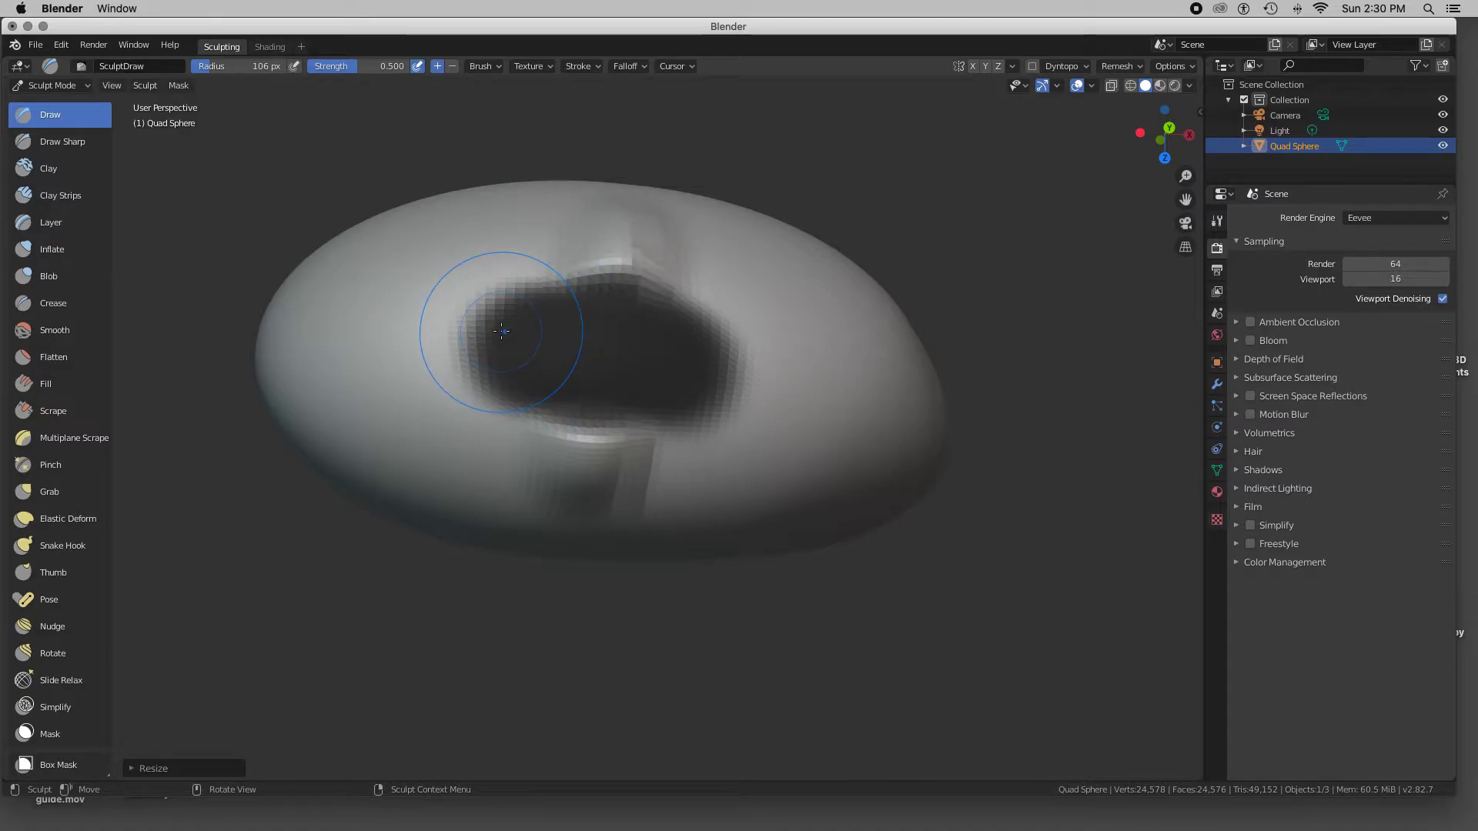
mouse_move(467, 336)
ctrl+mouse_down()
mouse_move(469, 373)
mouse_move(479, 331)
ctrl+mouse_up()
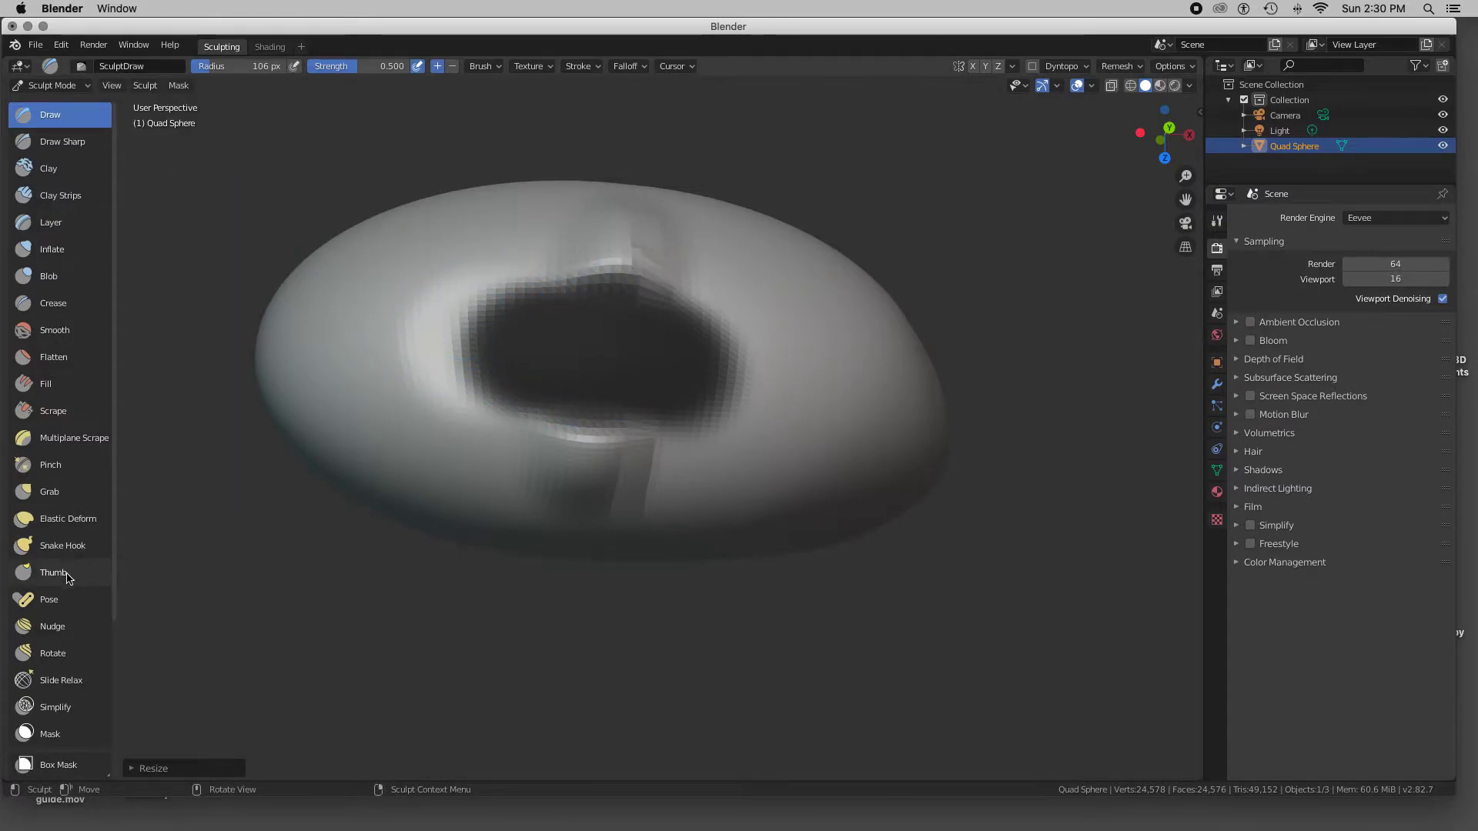
Step: Erase and repaint the left part of the mask with the Mask brush, and invert the mask
scroll(67, 577, down, 5)
click(51, 616)
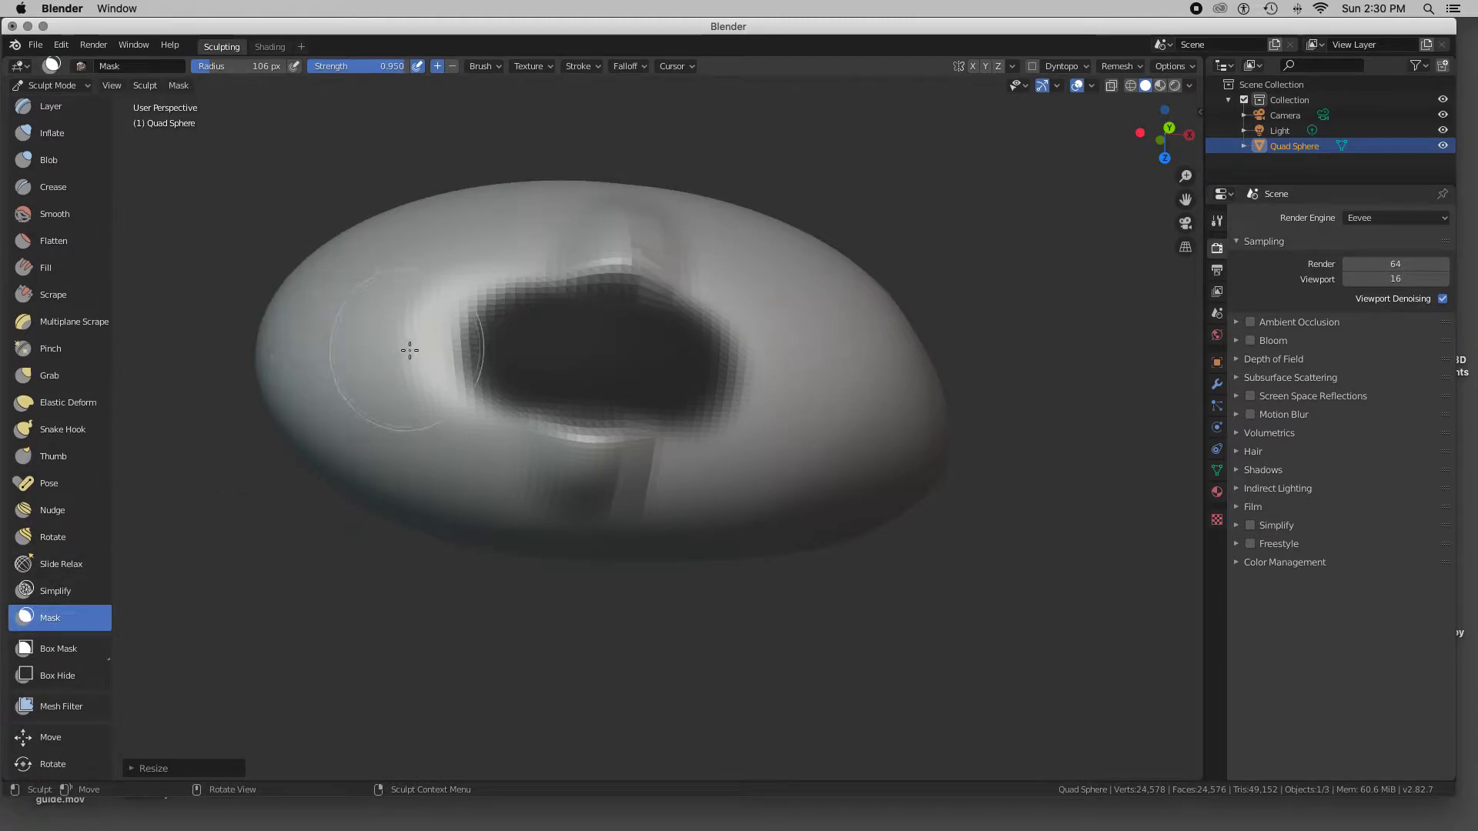
mouse_move(441, 352)
ctrl+mouse_down()
mouse_move(472, 354)
mouse_move(488, 320)
mouse_move(491, 341)
ctrl+mouse_up()
mouse_move(488, 397)
mouse_down()
mouse_move(495, 356)
mouse_move(520, 354)
mouse_up()
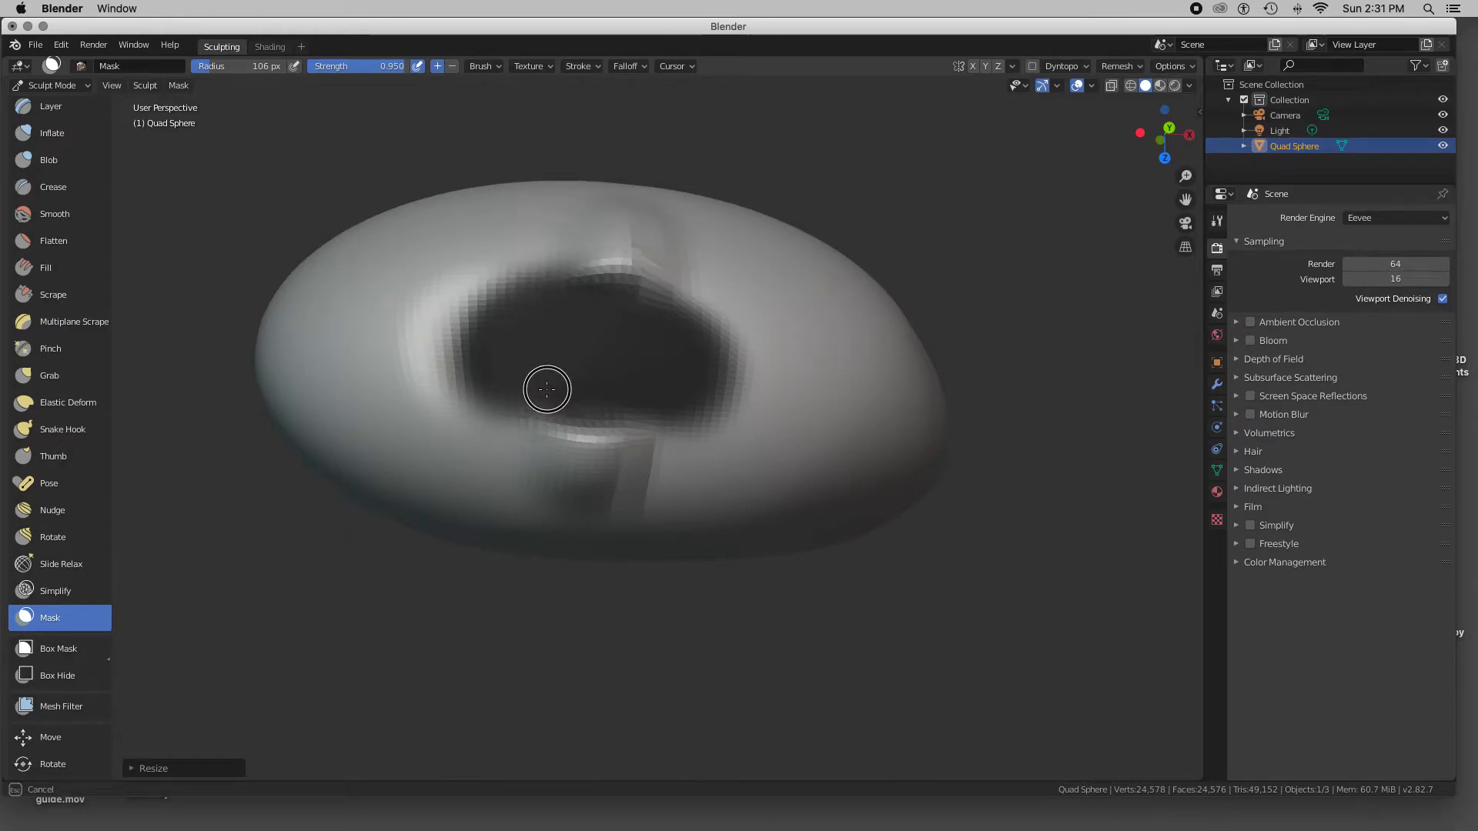
key(Escape)
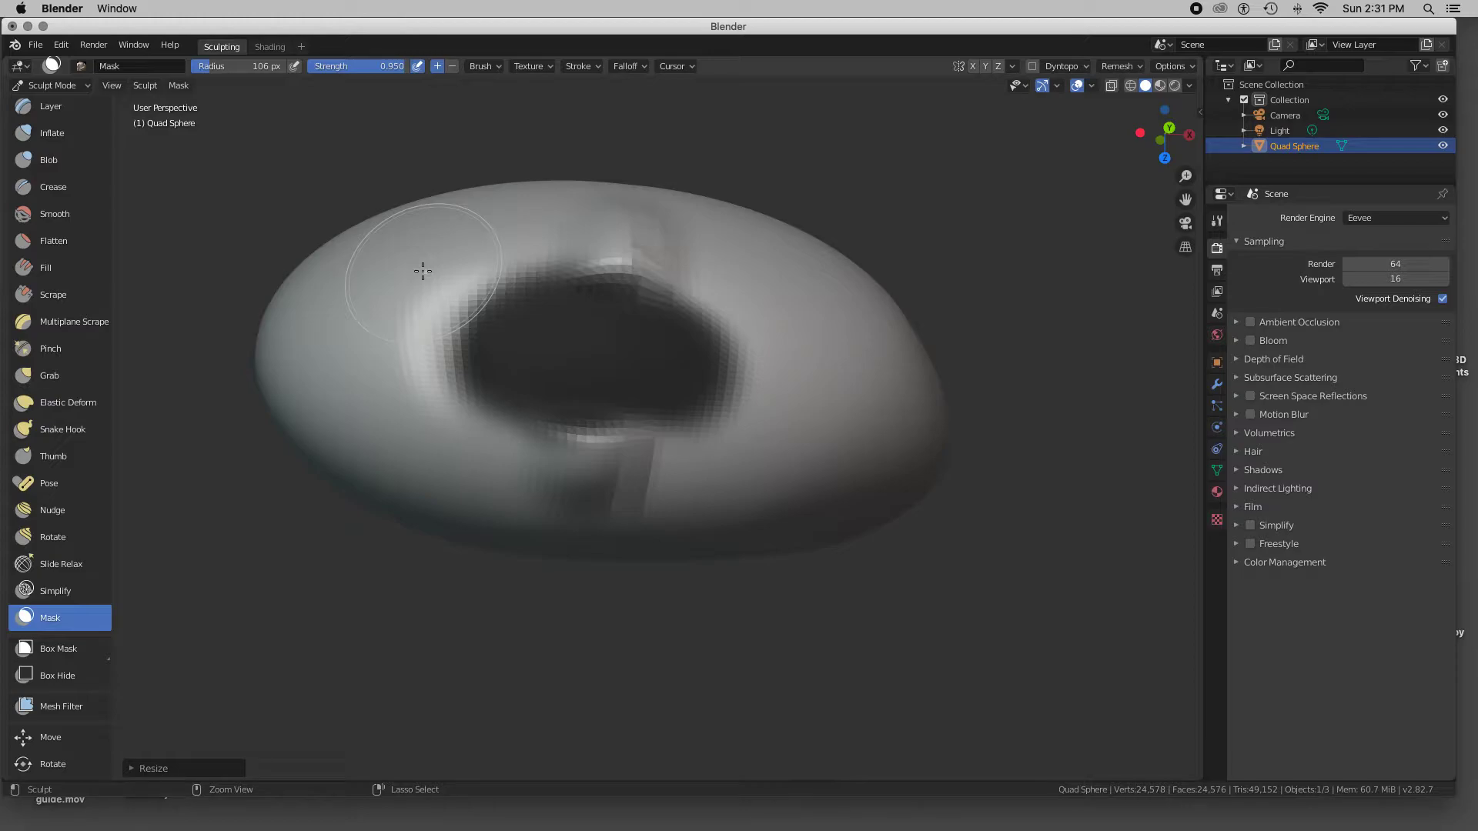
key(ctrl+i)
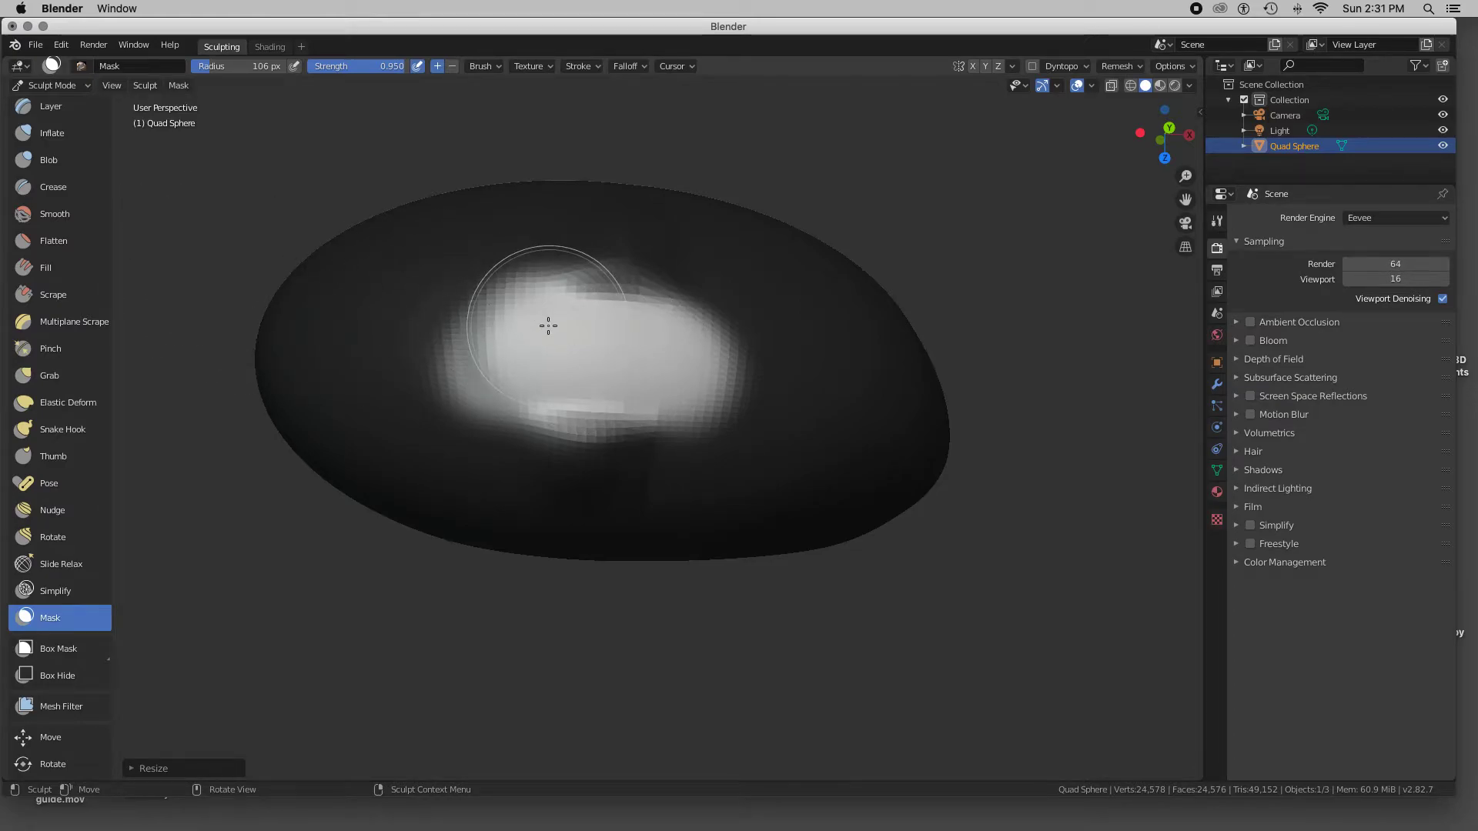
Step: Pull the unmasked patch outward into a long protrusion with the Grab brush at radius 256 px and strength 0.681
scroll(627, 334, left, 10)
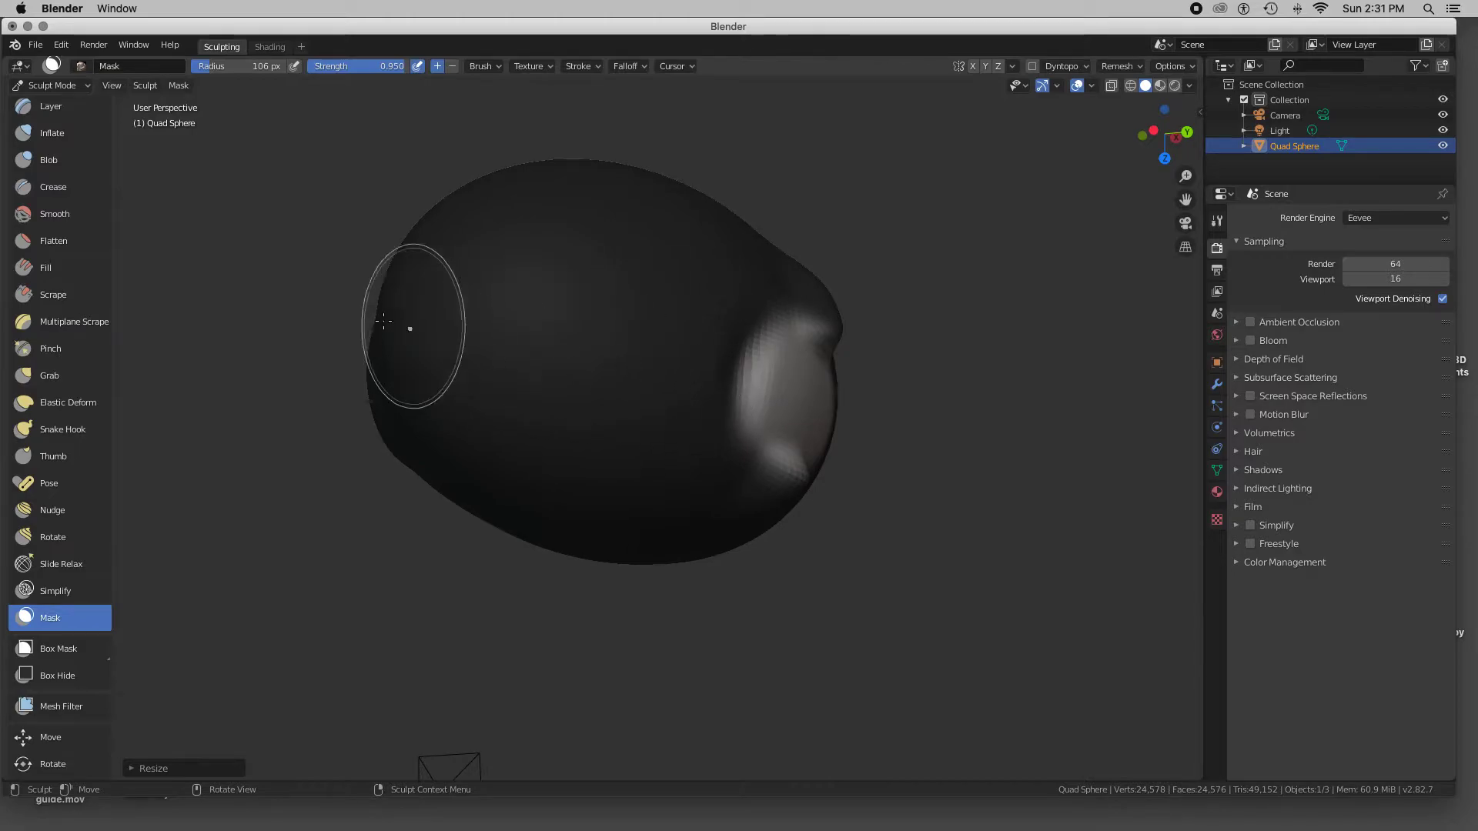
click(38, 375)
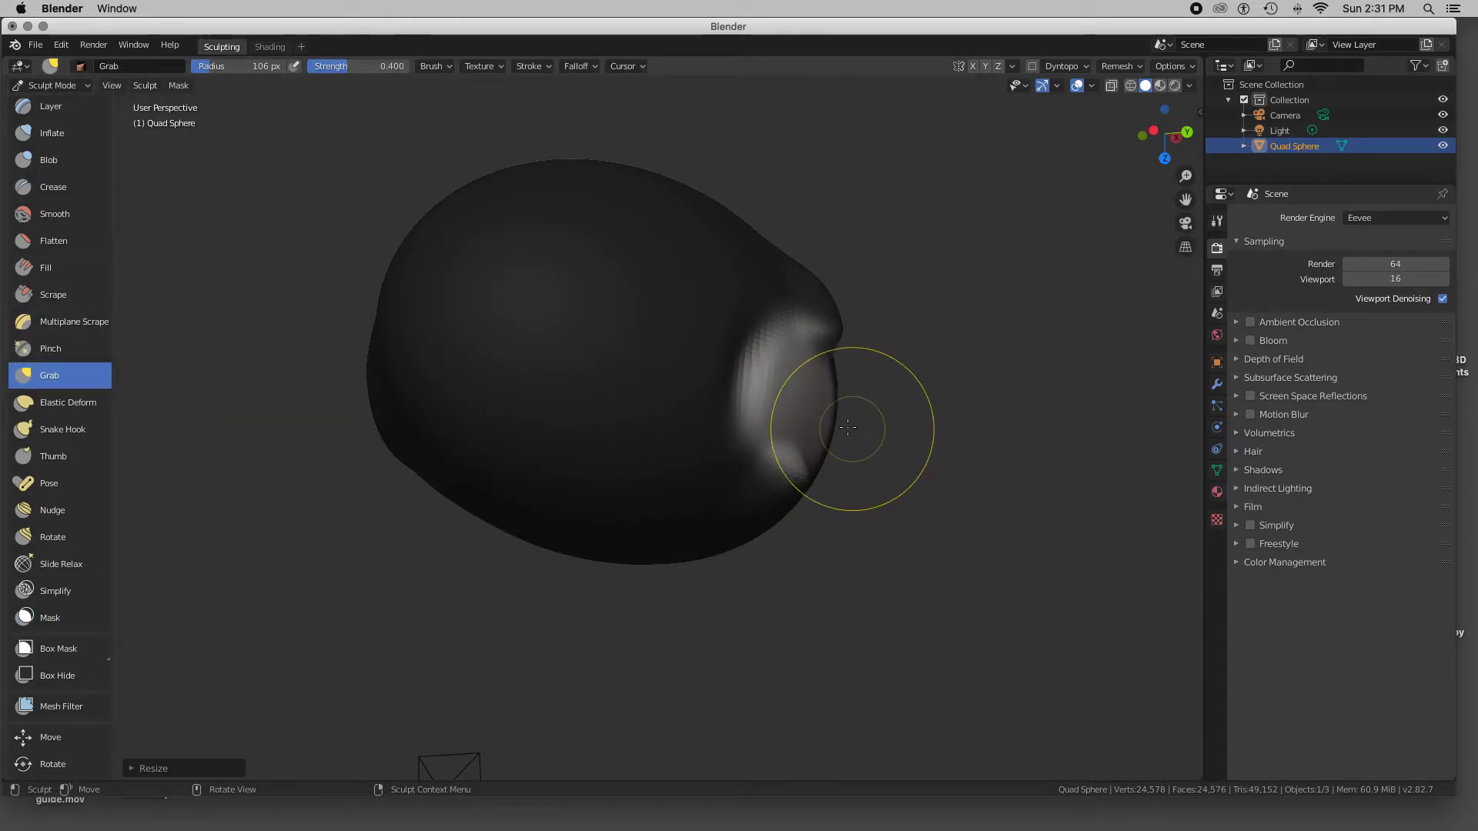
scroll(809, 408, left, 8)
scroll(805, 408, right, 10)
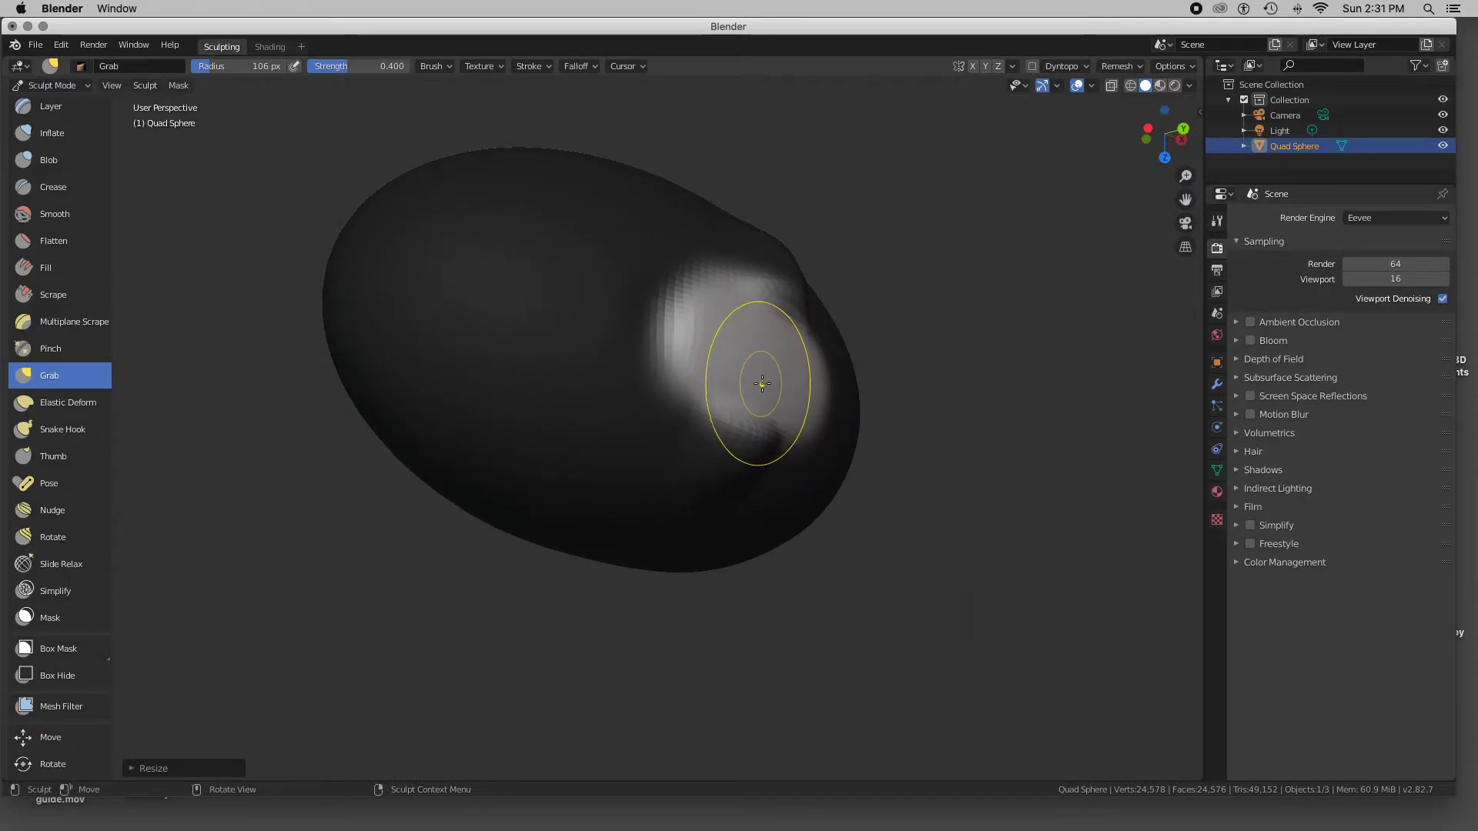
right_click(762, 383)
mouse_move(663, 388)
mouse_down()
mouse_move(655, 396)
mouse_move(700, 403)
mouse_up()
mouse_move(774, 369)
mouse_down()
mouse_move(864, 363)
mouse_move(1101, 406)
mouse_up()
drag(853, 389, 1140, 413)
Step: Bend the protrusion upward with Grab strokes along its length, and stretch its tip farther outward
mouse_move(1139, 427)
middle_down()
mouse_move(1079, 433)
mouse_move(967, 264)
mouse_move(960, 373)
middle_up()
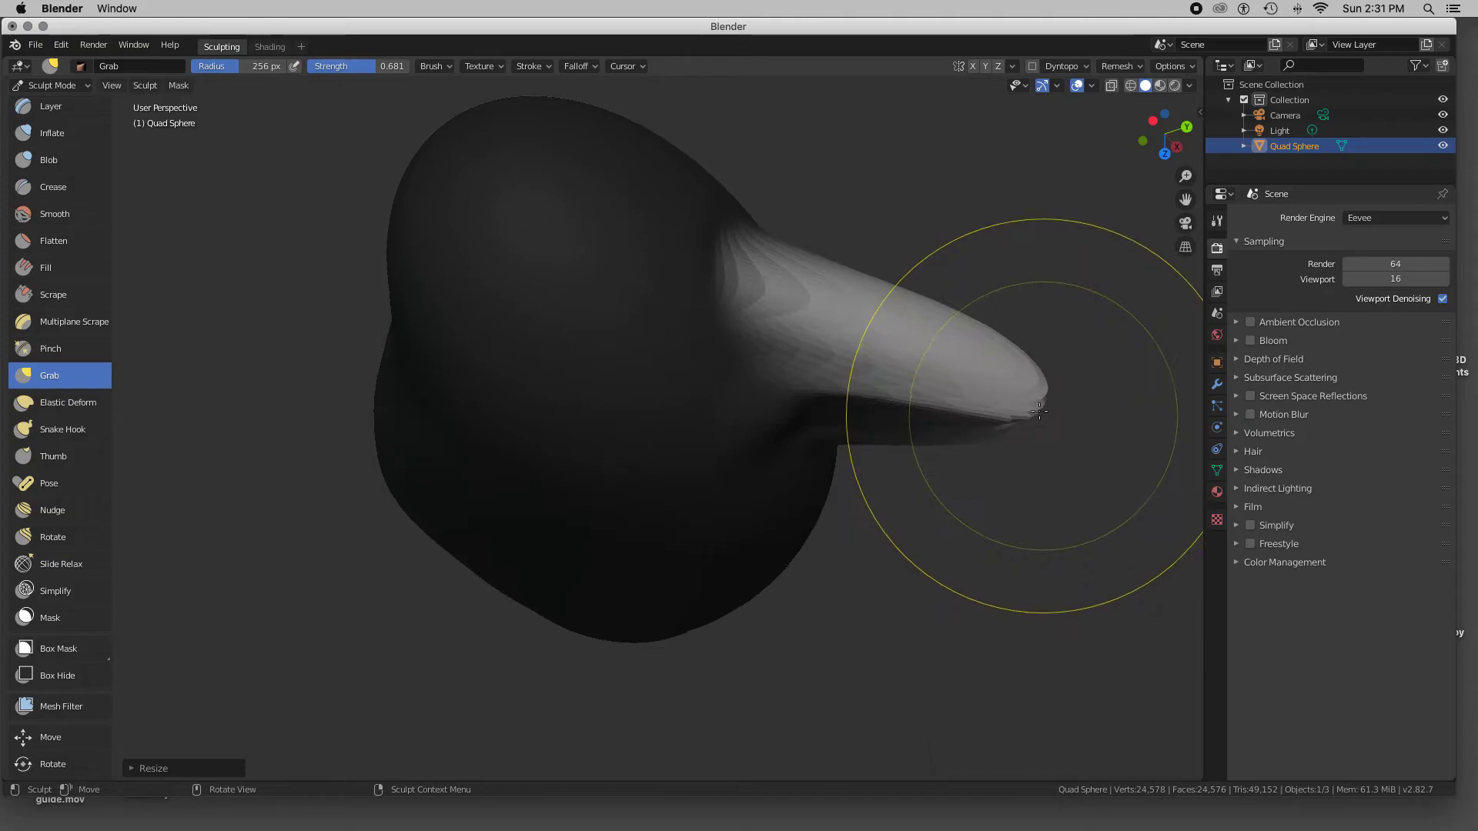
drag(996, 359, 1024, 212)
drag(844, 310, 900, 221)
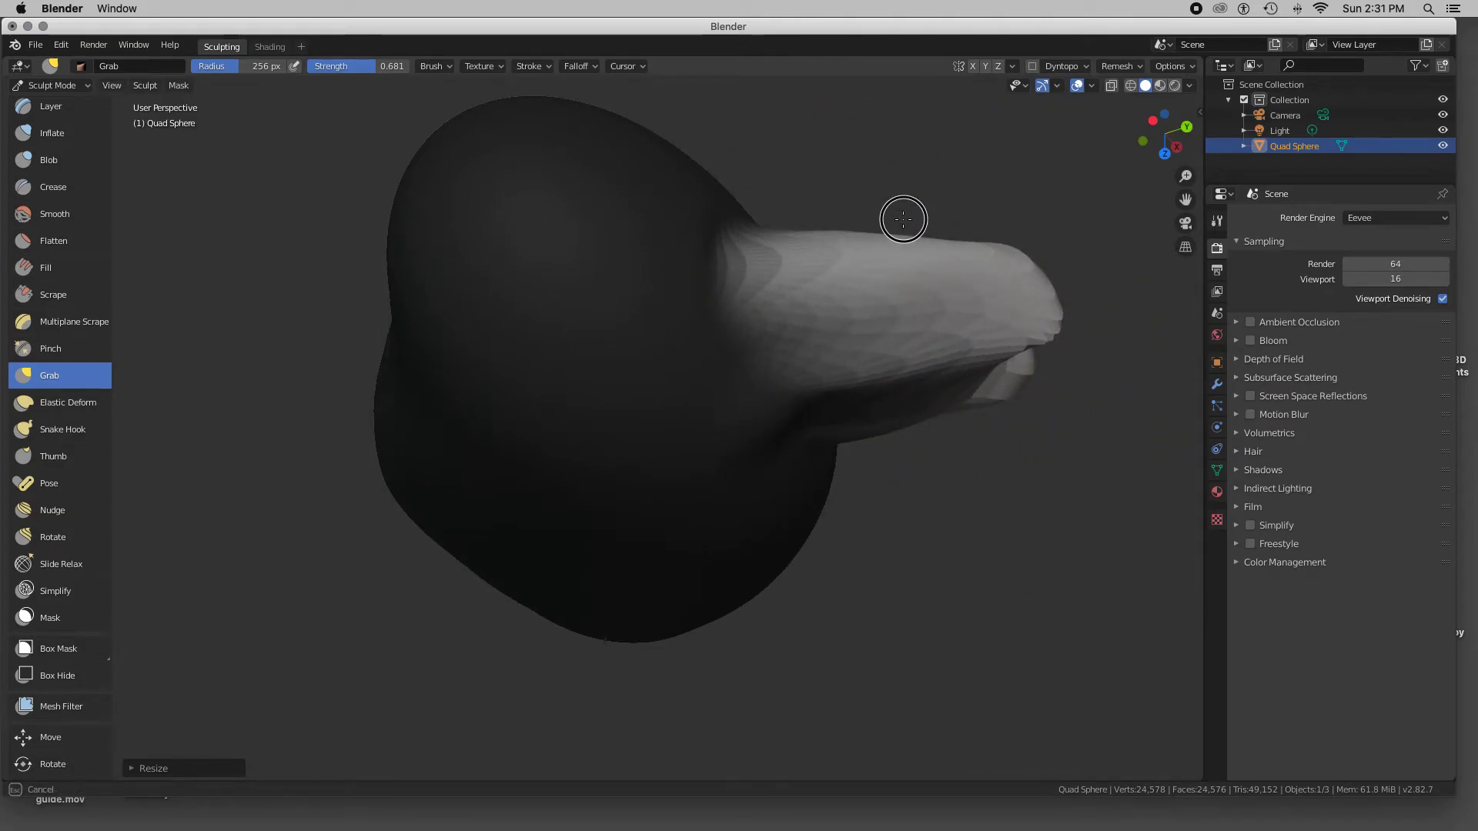
drag(946, 308, 1013, 238)
drag(1030, 373, 1157, 388)
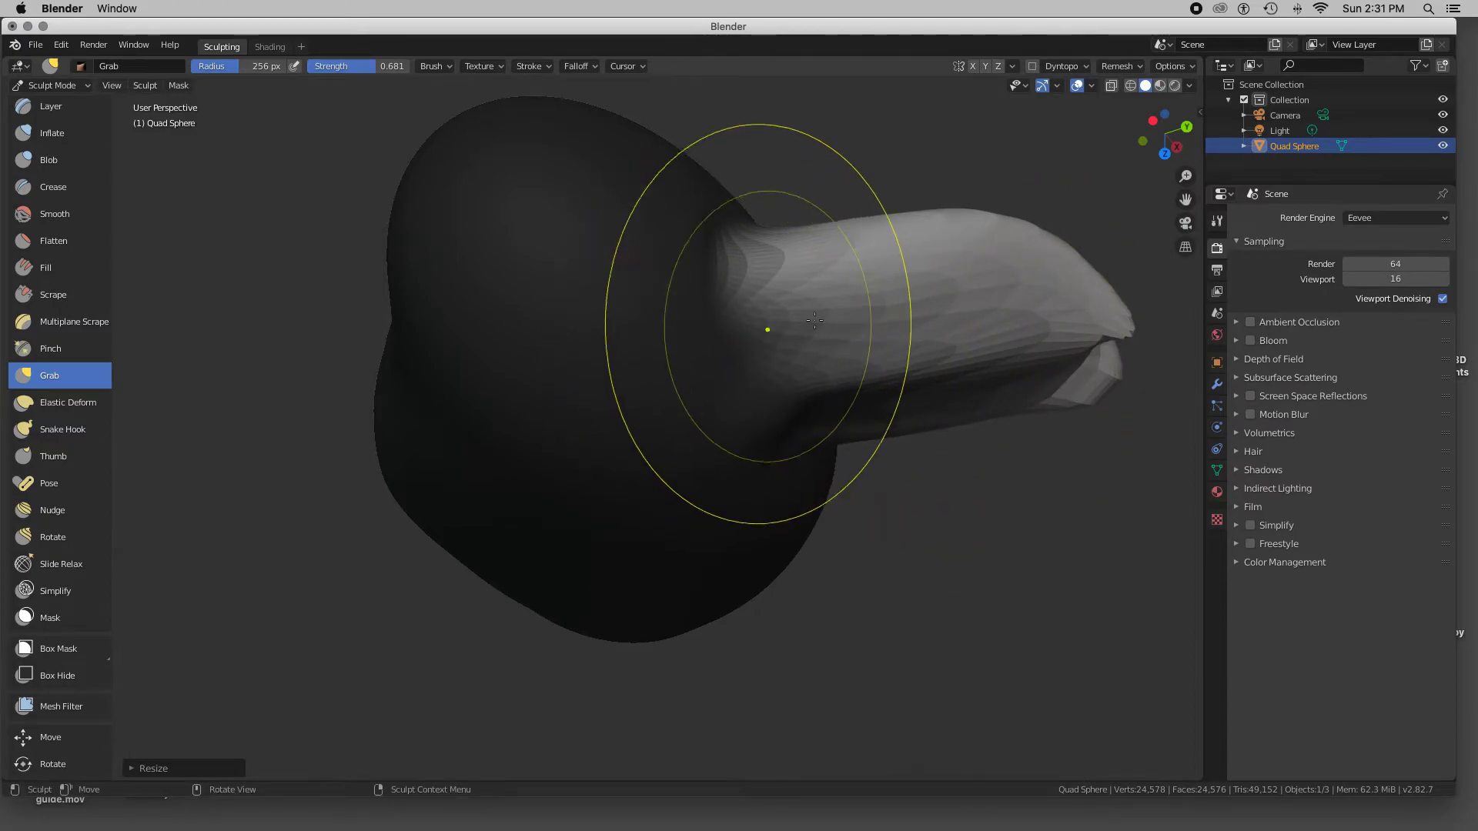
Step: Extend and thicken the protrusion's outer end with Grab strokes from the opposite side of the model
middle_drag(781, 311, 792, 330)
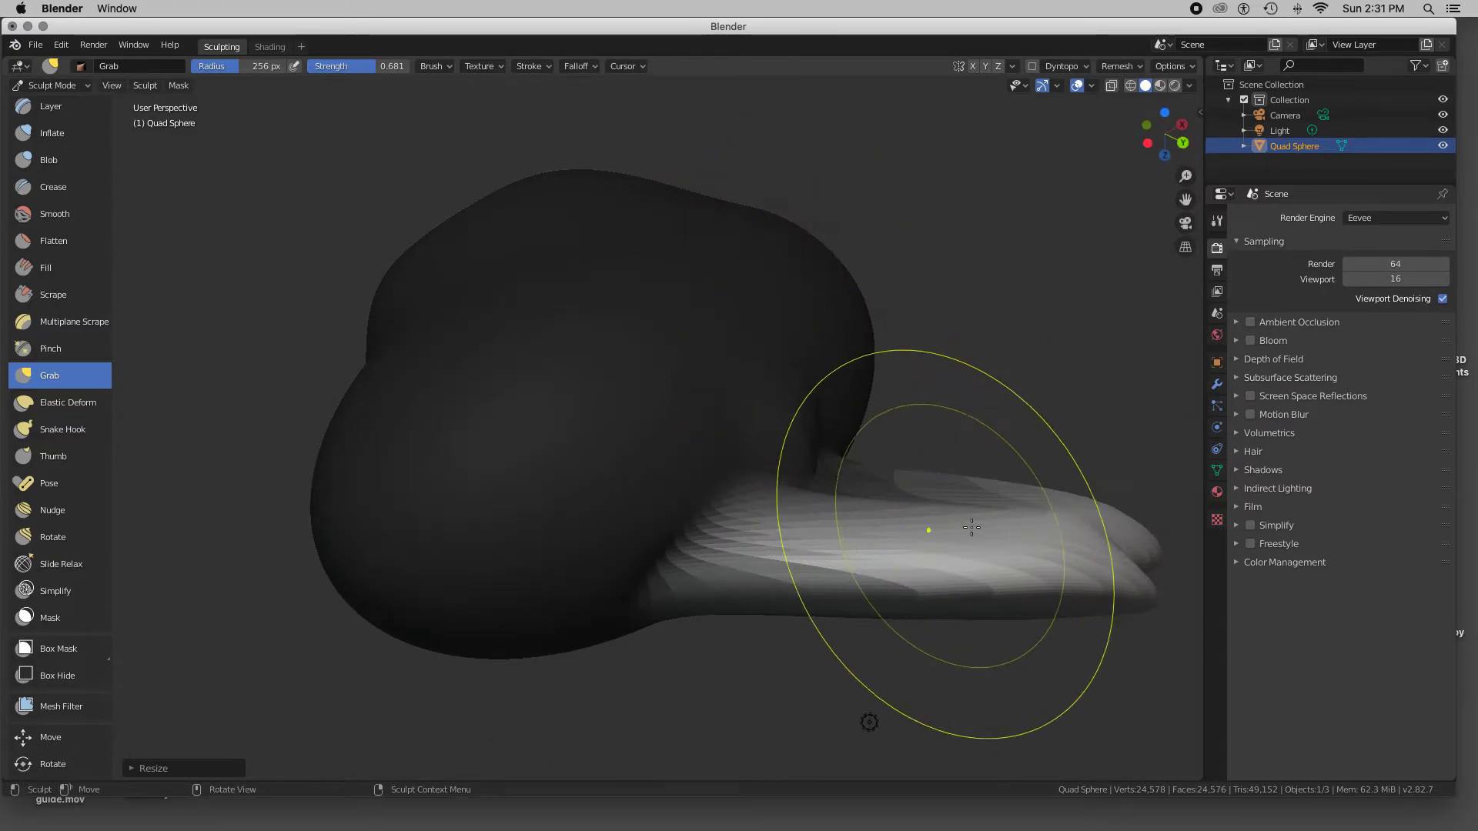
drag(1105, 543, 1178, 548)
drag(1036, 561, 1113, 544)
drag(985, 509, 1023, 493)
drag(959, 555, 1019, 573)
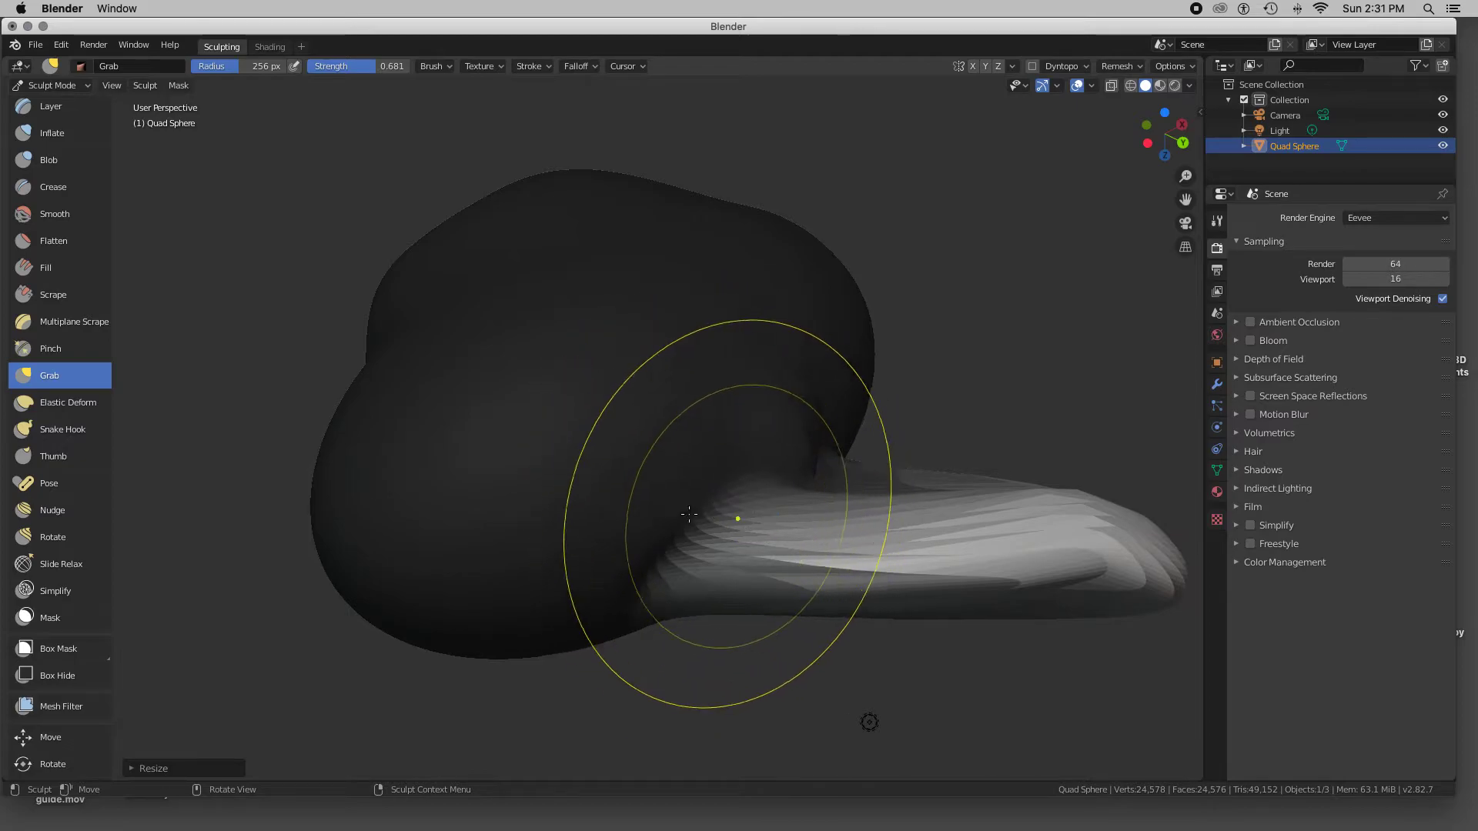
Step: Deform the protrusion sideways and outward with the Elastic Deform brush at radius 256 px and strength 0.500
mouse_move(429, 459)
middle_down()
mouse_move(669, 511)
mouse_move(663, 603)
mouse_move(666, 511)
mouse_move(658, 552)
mouse_move(676, 709)
mouse_move(643, 700)
middle_up()
right_click(660, 552)
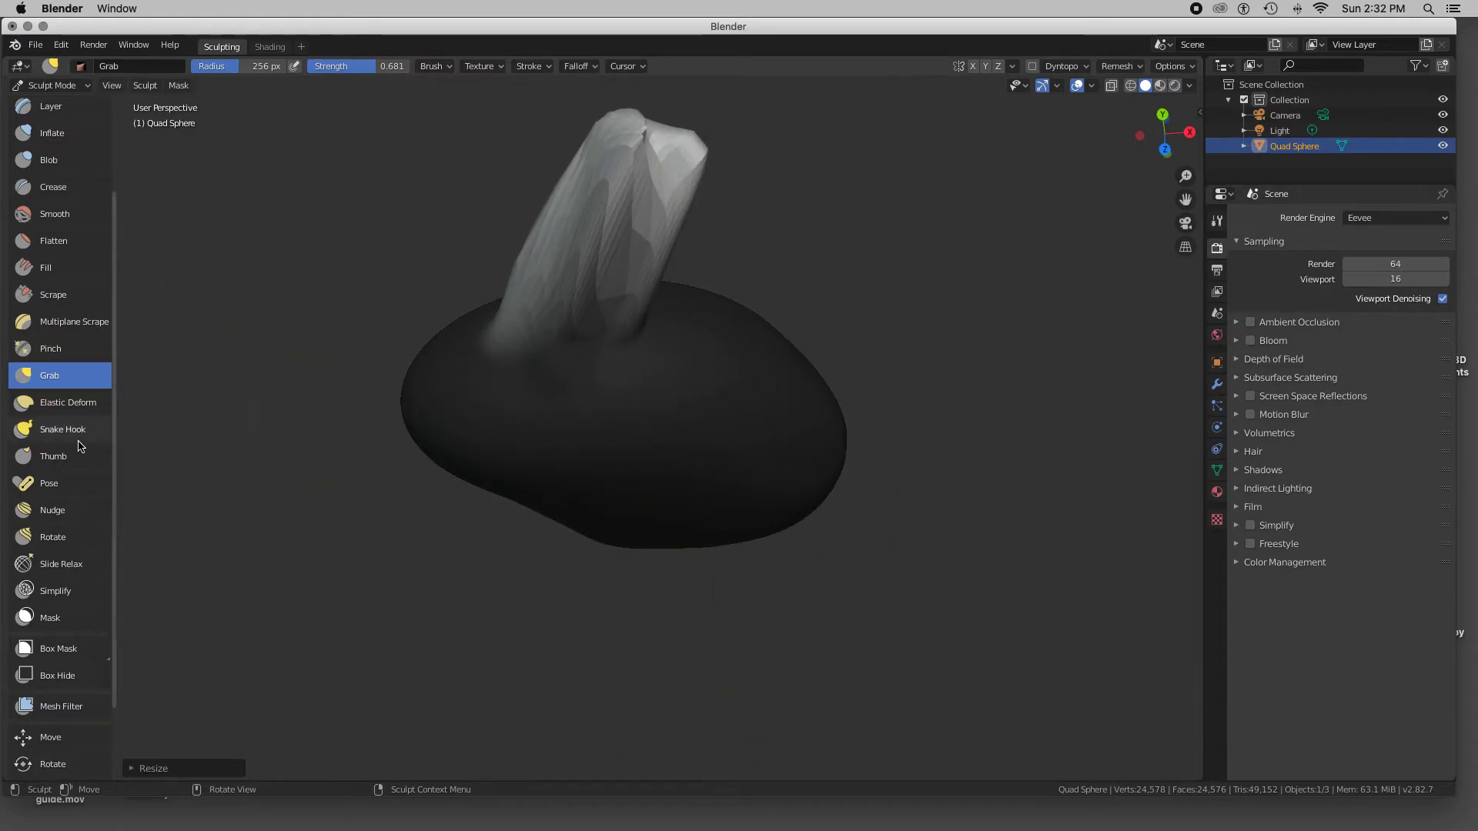
click(61, 404)
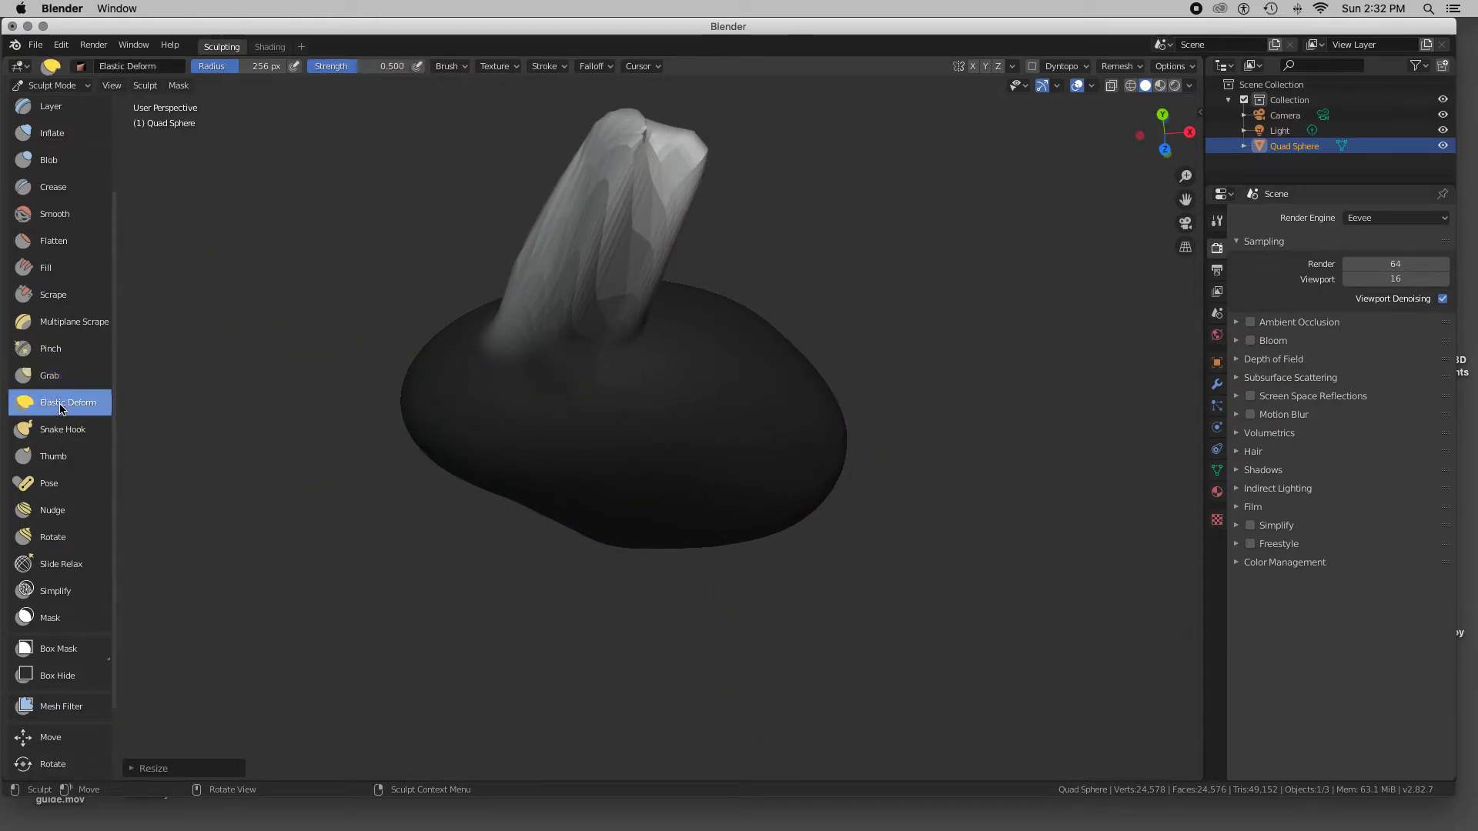
mouse_move(578, 193)
mouse_down()
mouse_move(521, 198)
mouse_move(587, 181)
mouse_move(347, 224)
mouse_move(238, 182)
mouse_up()
middle_drag(238, 181, 724, 252)
mouse_move(808, 308)
mouse_down()
mouse_move(858, 257)
mouse_move(815, 145)
mouse_move(808, 277)
mouse_move(930, 337)
mouse_move(1155, 374)
mouse_up()
mouse_move(878, 329)
mouse_down()
mouse_move(1023, 418)
mouse_move(845, 247)
mouse_move(1003, 362)
mouse_up()
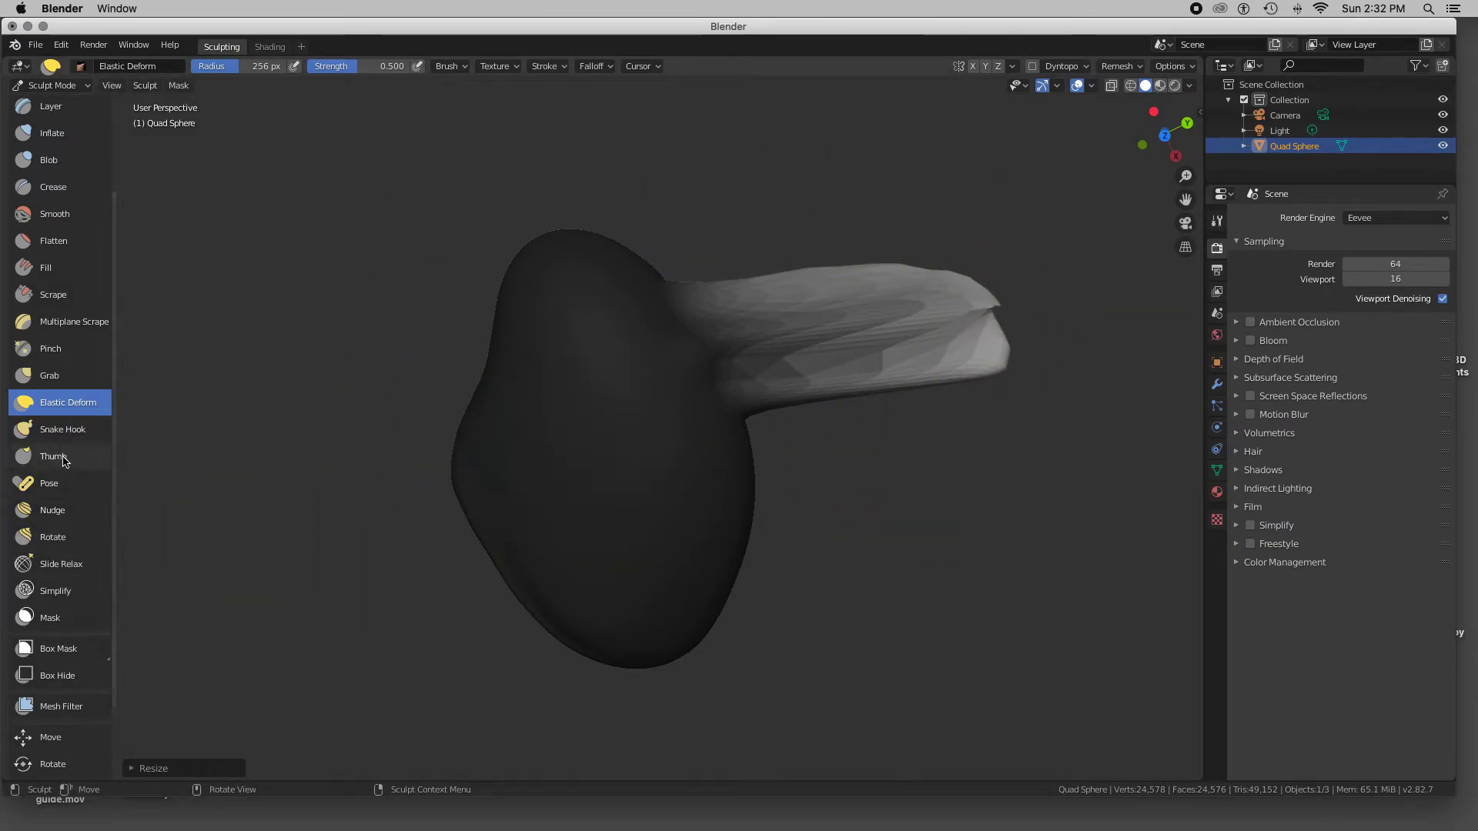
Step: Try the Pose brush at strength 0.500 on the protrusion and the masked body's lower end, and invert the mask
click(50, 484)
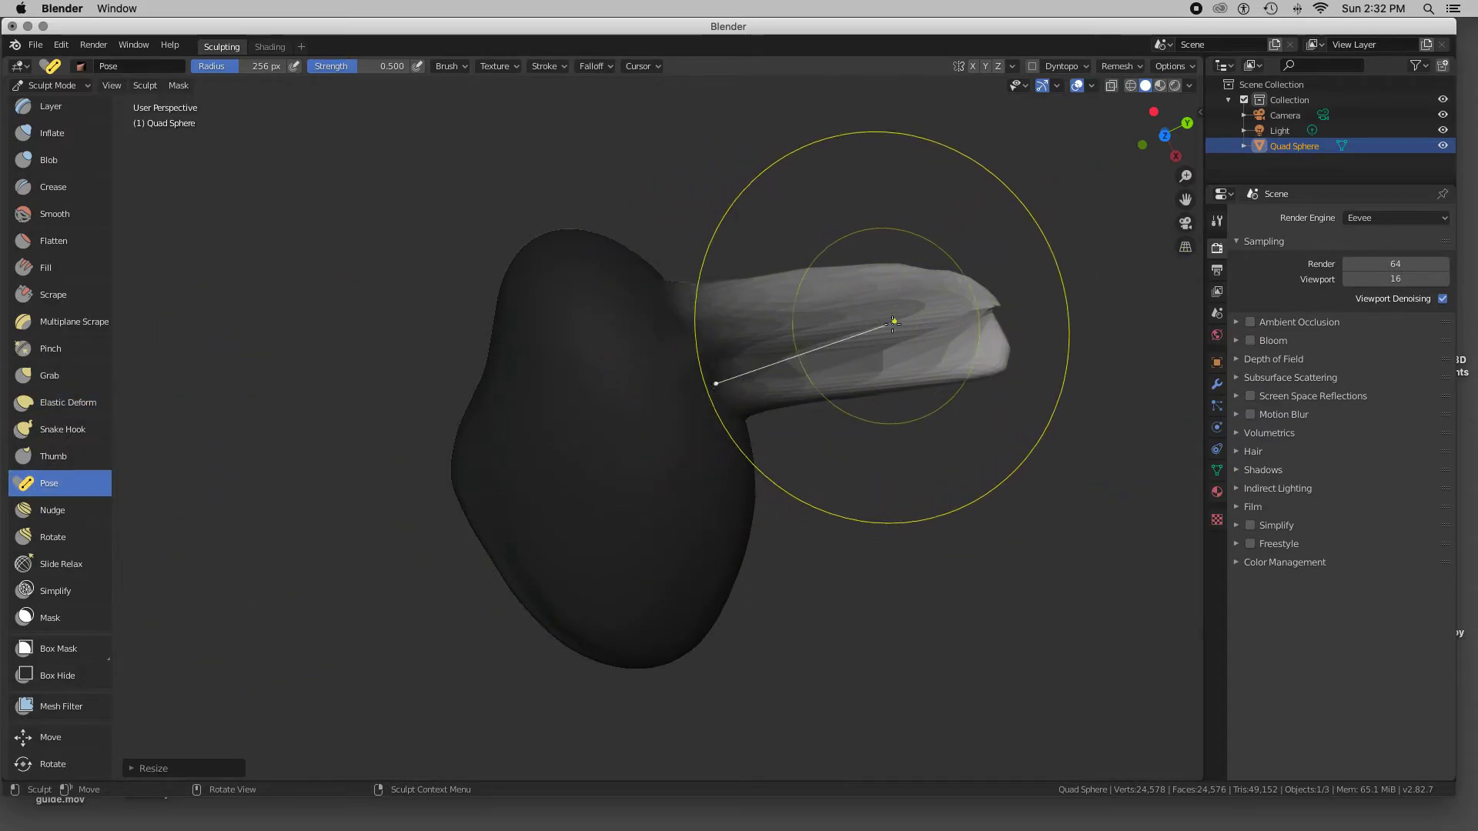
mouse_move(916, 327)
mouse_down()
mouse_move(933, 331)
mouse_move(925, 397)
mouse_move(891, 251)
mouse_move(795, 172)
mouse_move(959, 356)
mouse_move(941, 326)
mouse_move(676, 155)
mouse_move(996, 389)
mouse_move(893, 361)
mouse_move(891, 380)
mouse_move(893, 323)
mouse_up()
drag(647, 604, 697, 591)
drag(659, 647, 672, 663)
mouse_move(495, 626)
middle_down()
mouse_move(495, 709)
mouse_move(549, 582)
mouse_move(626, 555)
middle_up()
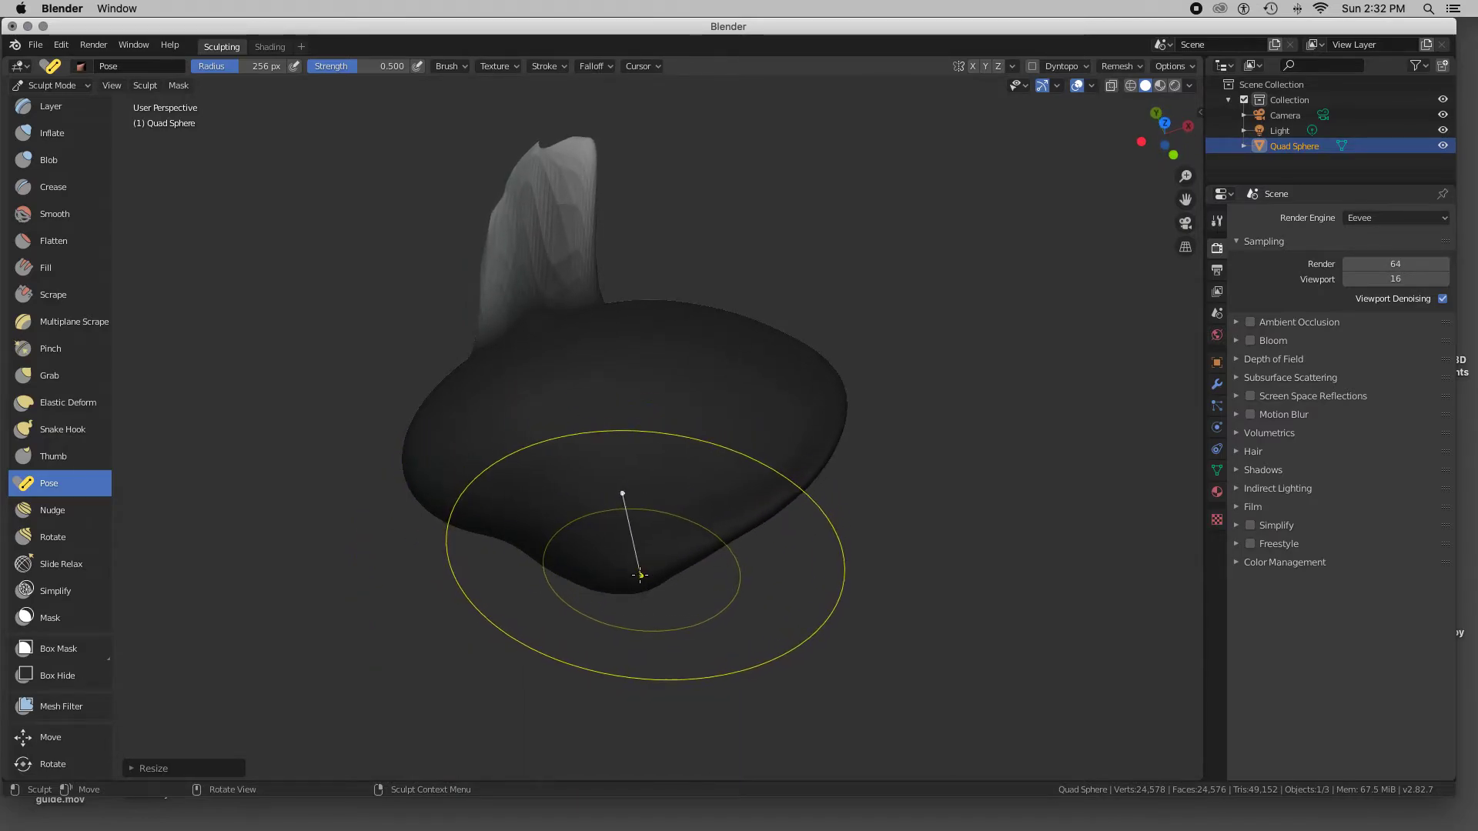
drag(658, 576, 658, 570)
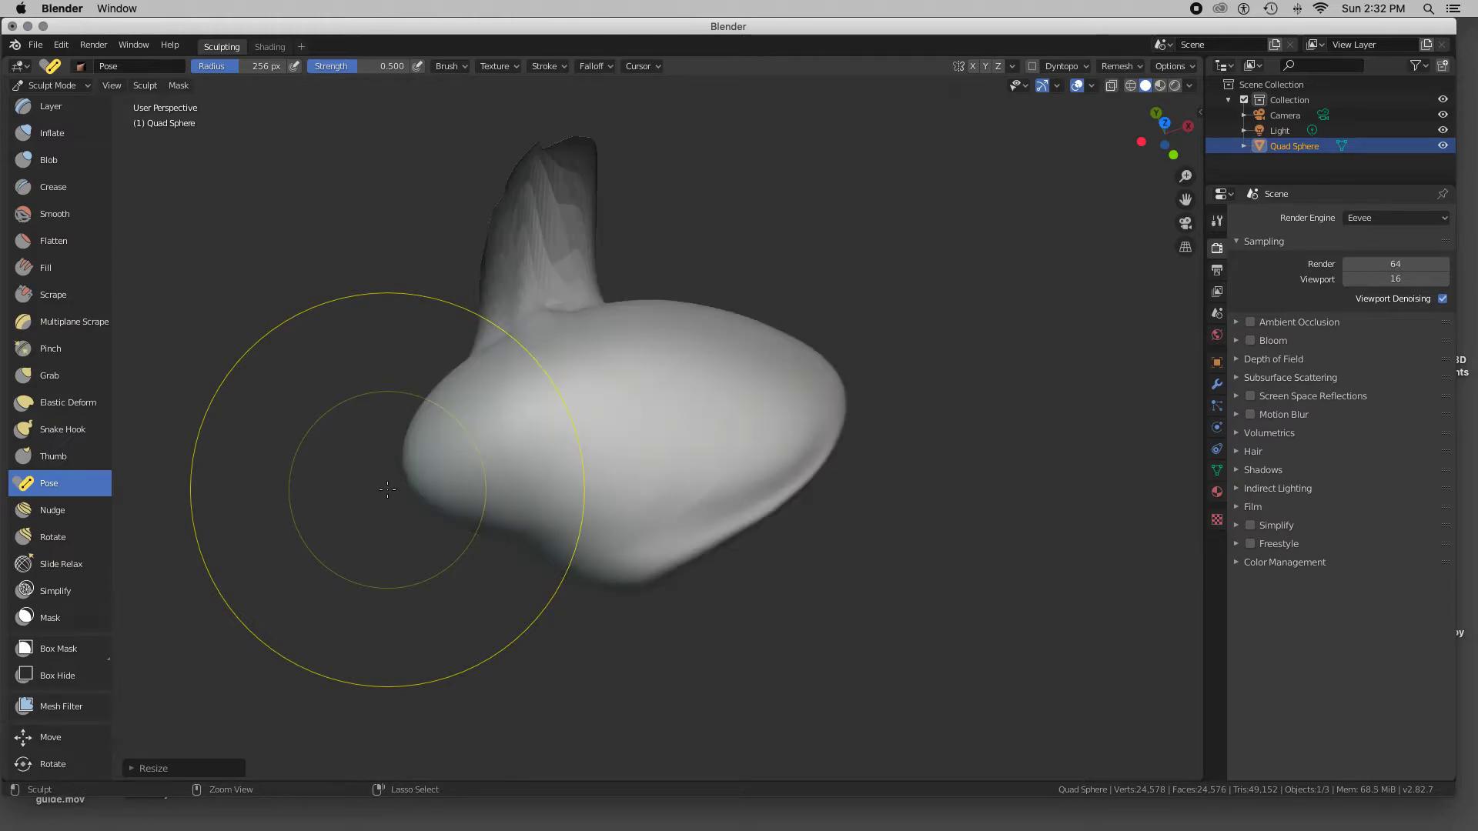
Step: Erase the mask from the protrusion with the Mask brush at radius 256 px and strength 0.950, and undo the last mask stroke
middle_drag(391, 494, 389, 496)
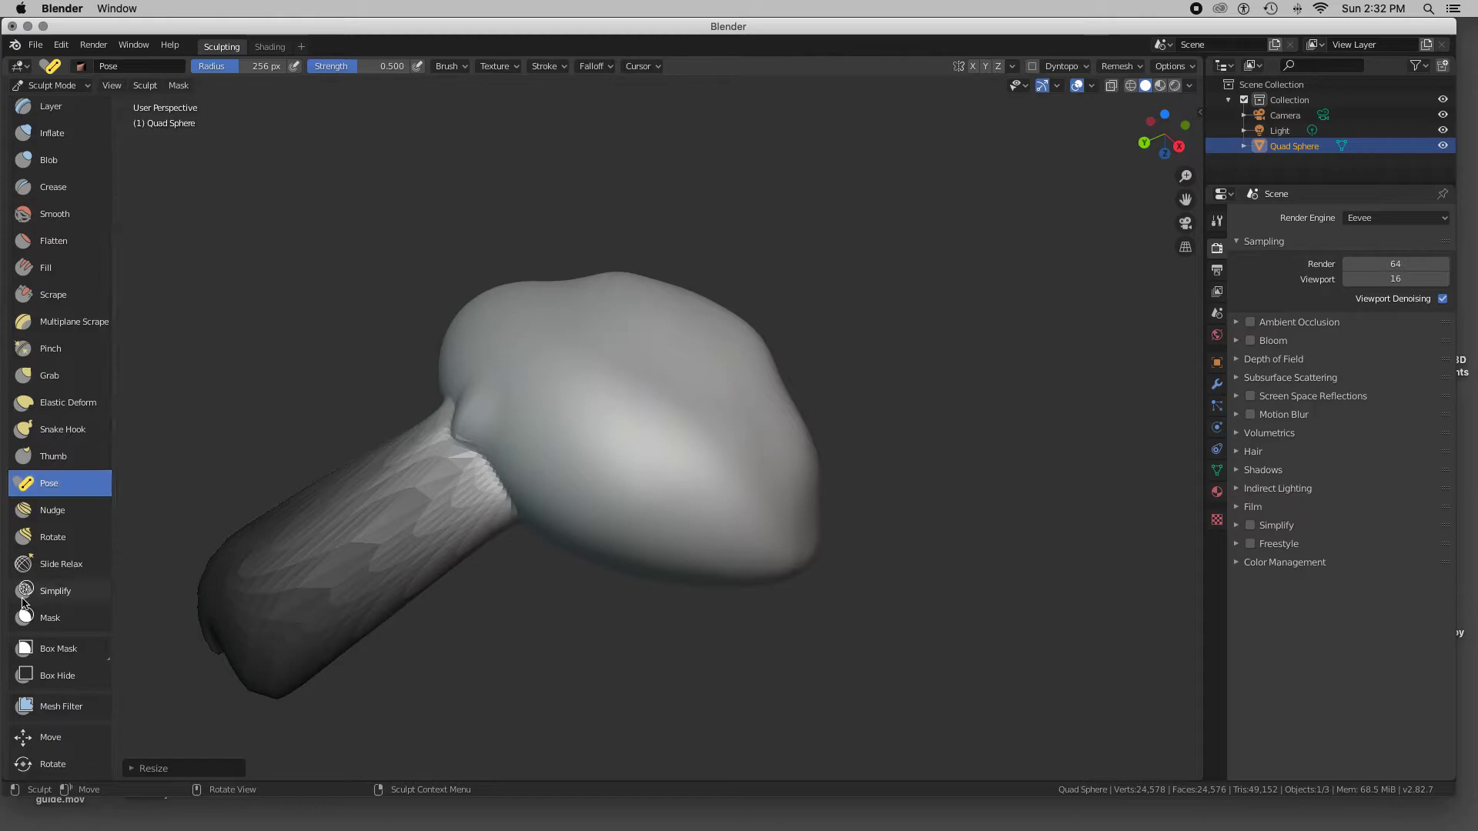
click(44, 621)
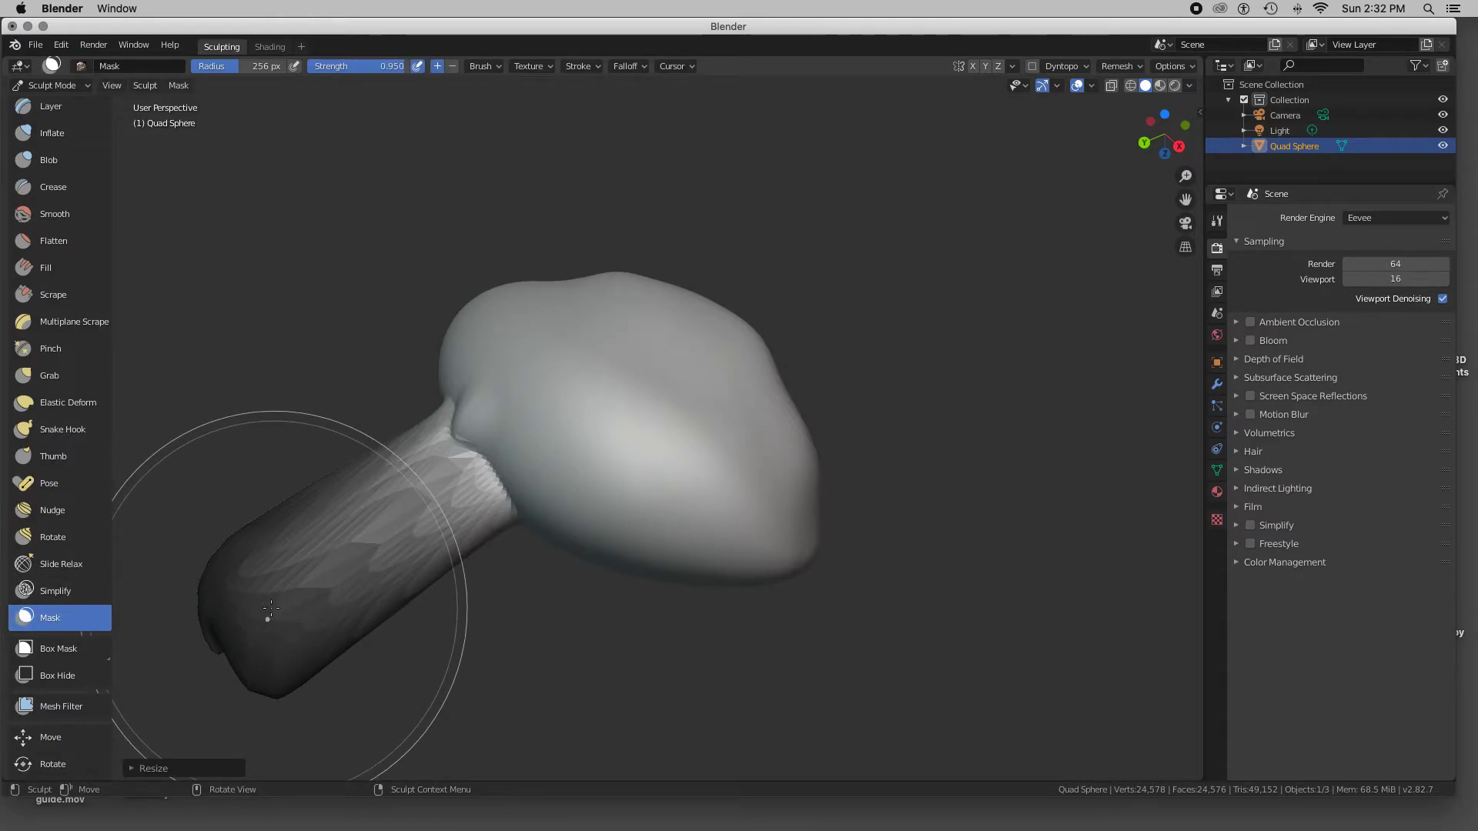
mouse_move(271, 608)
ctrl+mouse_down()
mouse_move(297, 626)
mouse_move(485, 493)
ctrl+mouse_up()
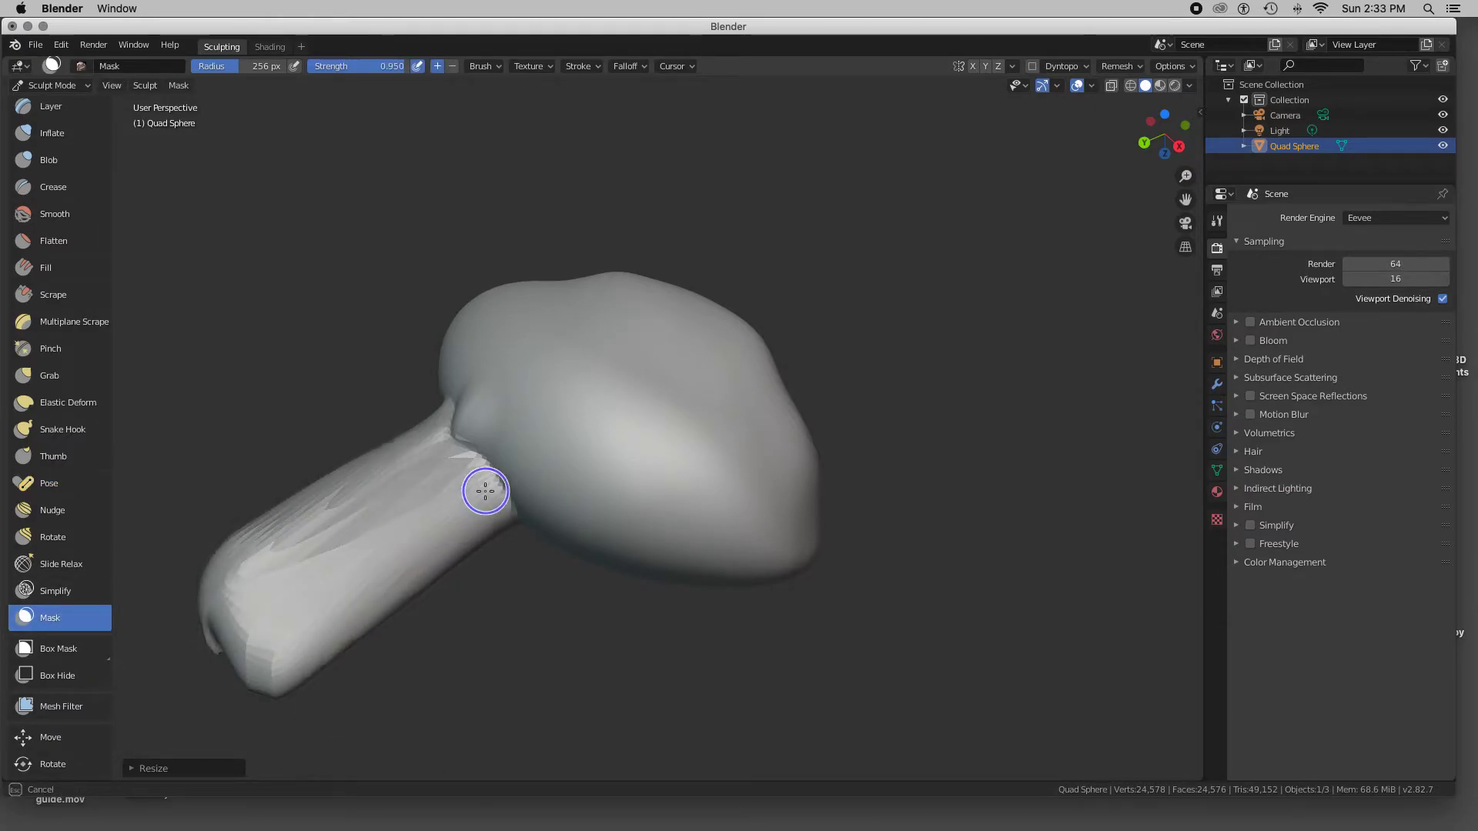
ctrl+drag(393, 460, 372, 620)
middle_drag(372, 621, 371, 608)
ctrl+drag(351, 309, 331, 281)
middle_drag(581, 468, 585, 468)
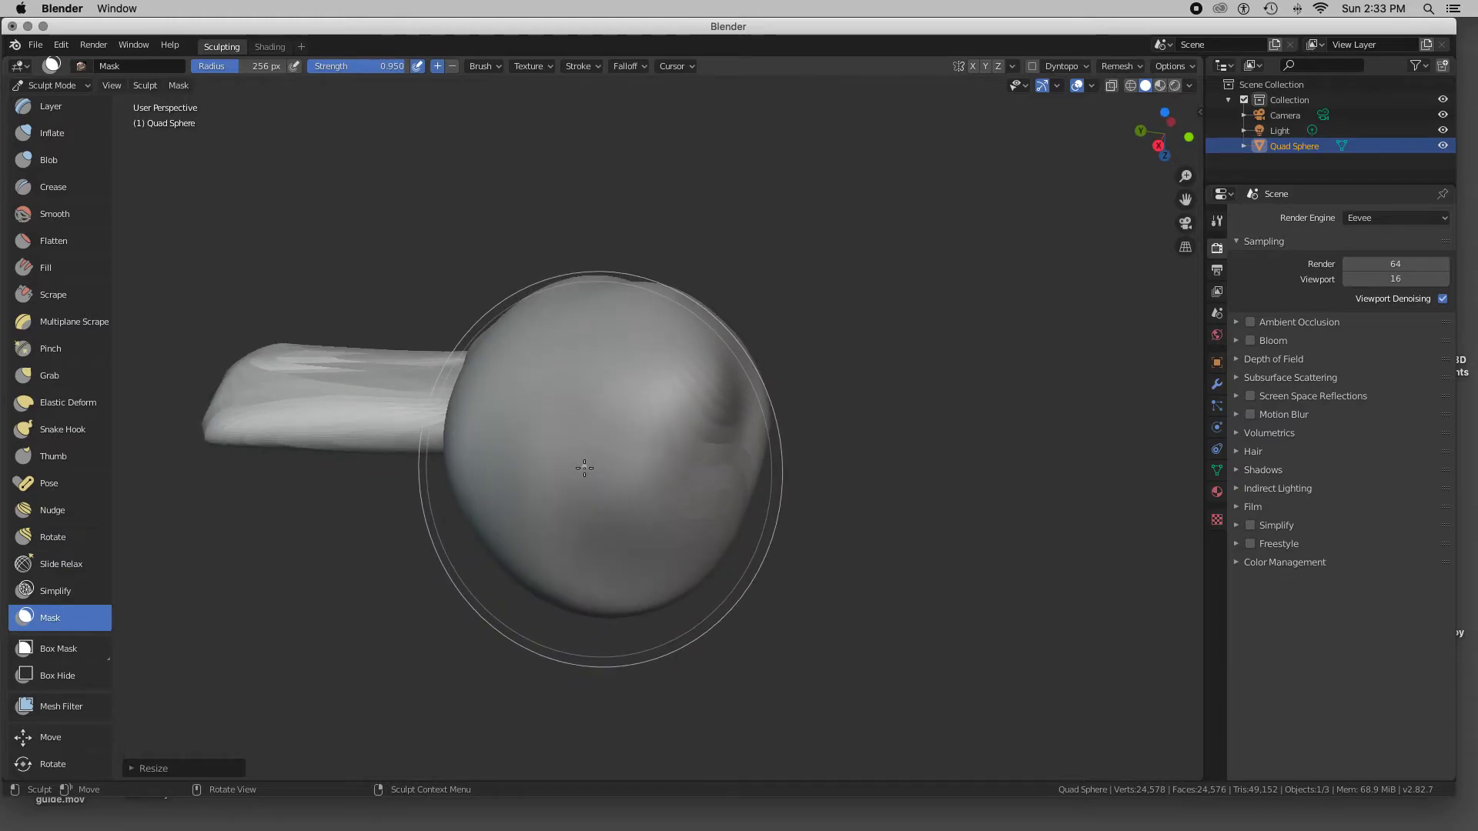
click(64, 47)
click(76, 63)
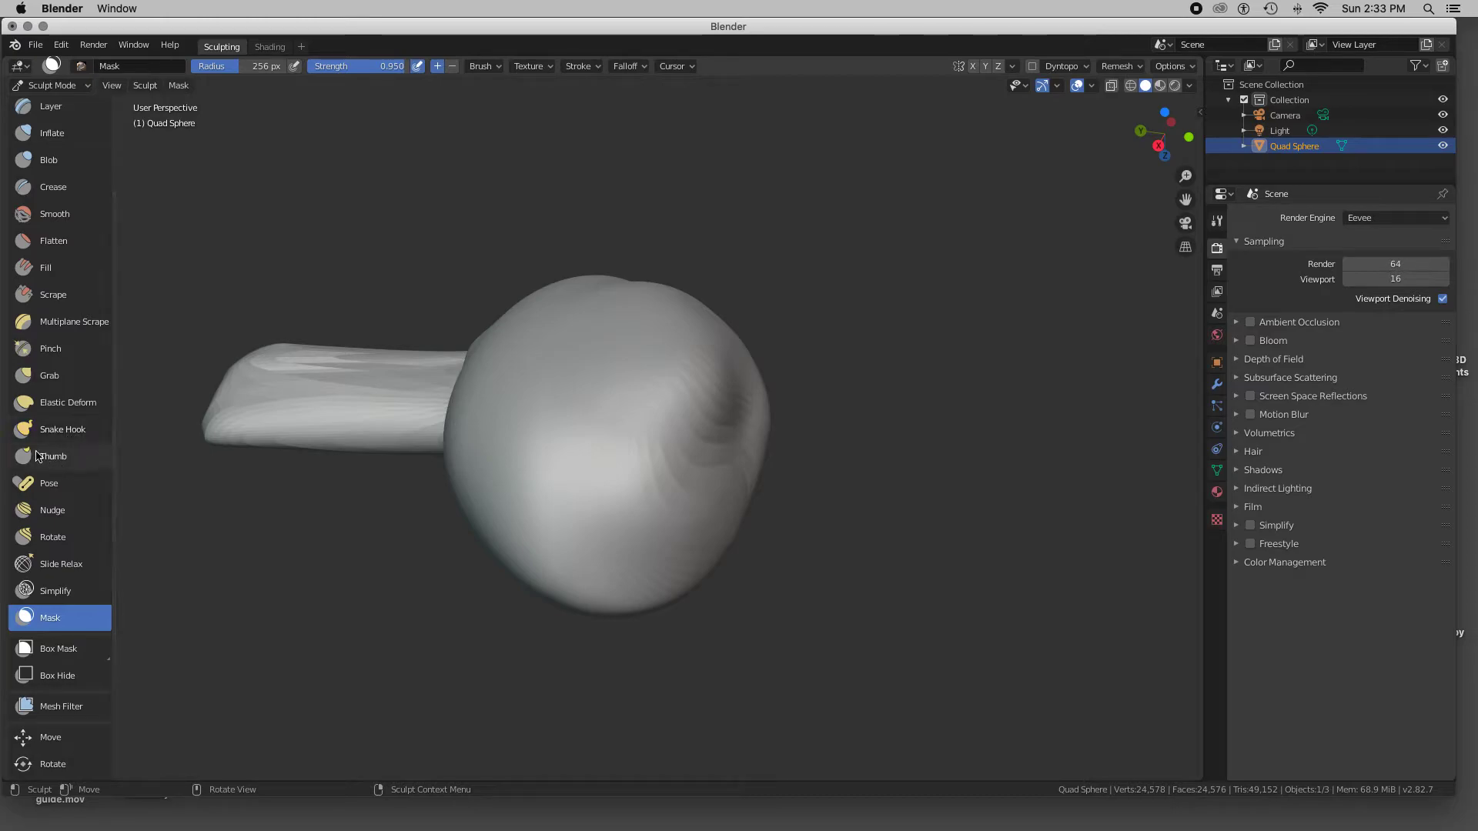
Step: Build up the body's rounded end with a Clay brush stroke at radius 256 px and strength 0.500
scroll(69, 412, up, 4)
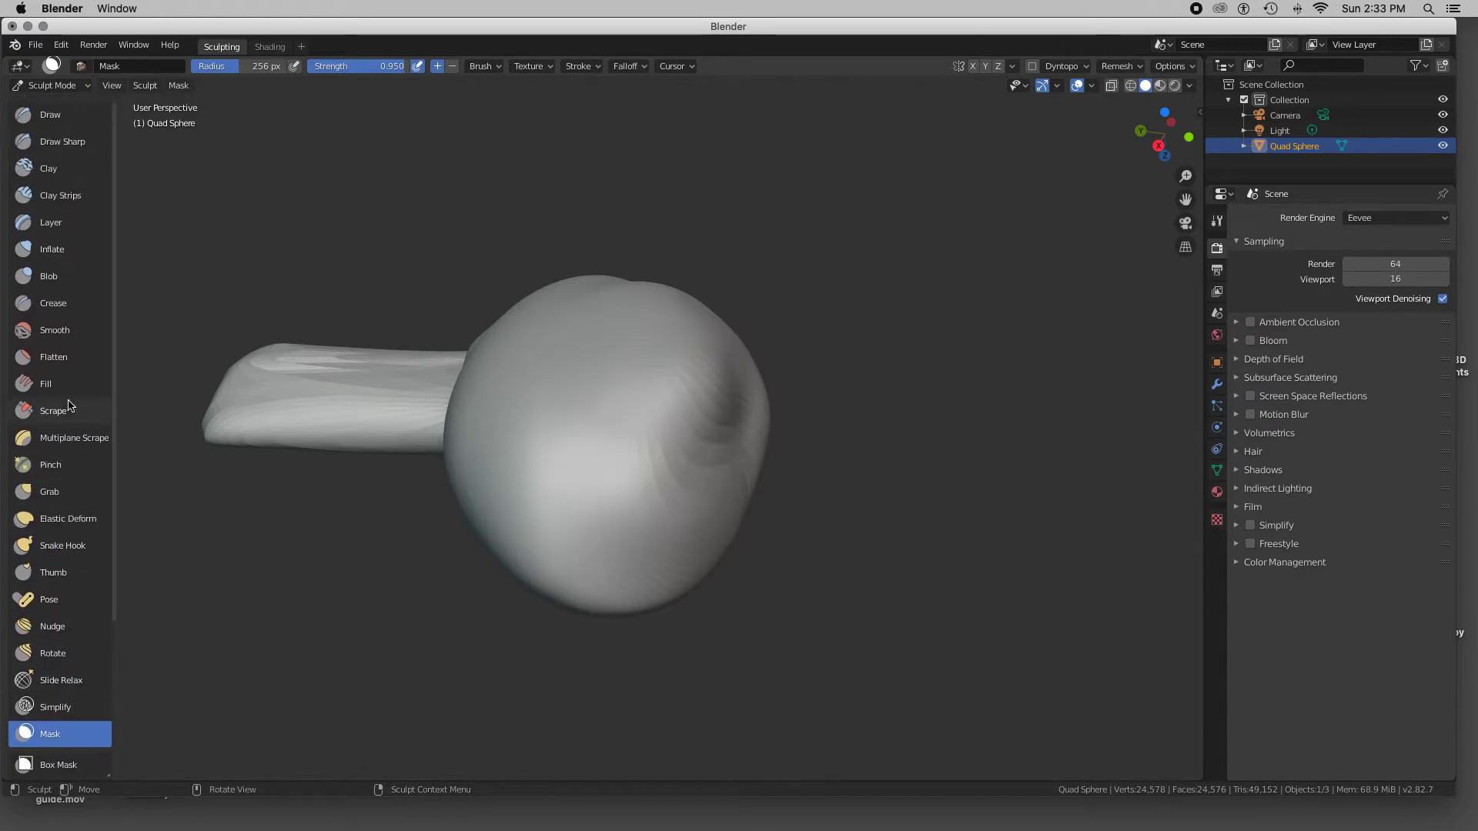
click(46, 115)
click(48, 168)
mouse_move(653, 425)
mouse_down()
mouse_move(603, 423)
mouse_move(611, 434)
mouse_up()
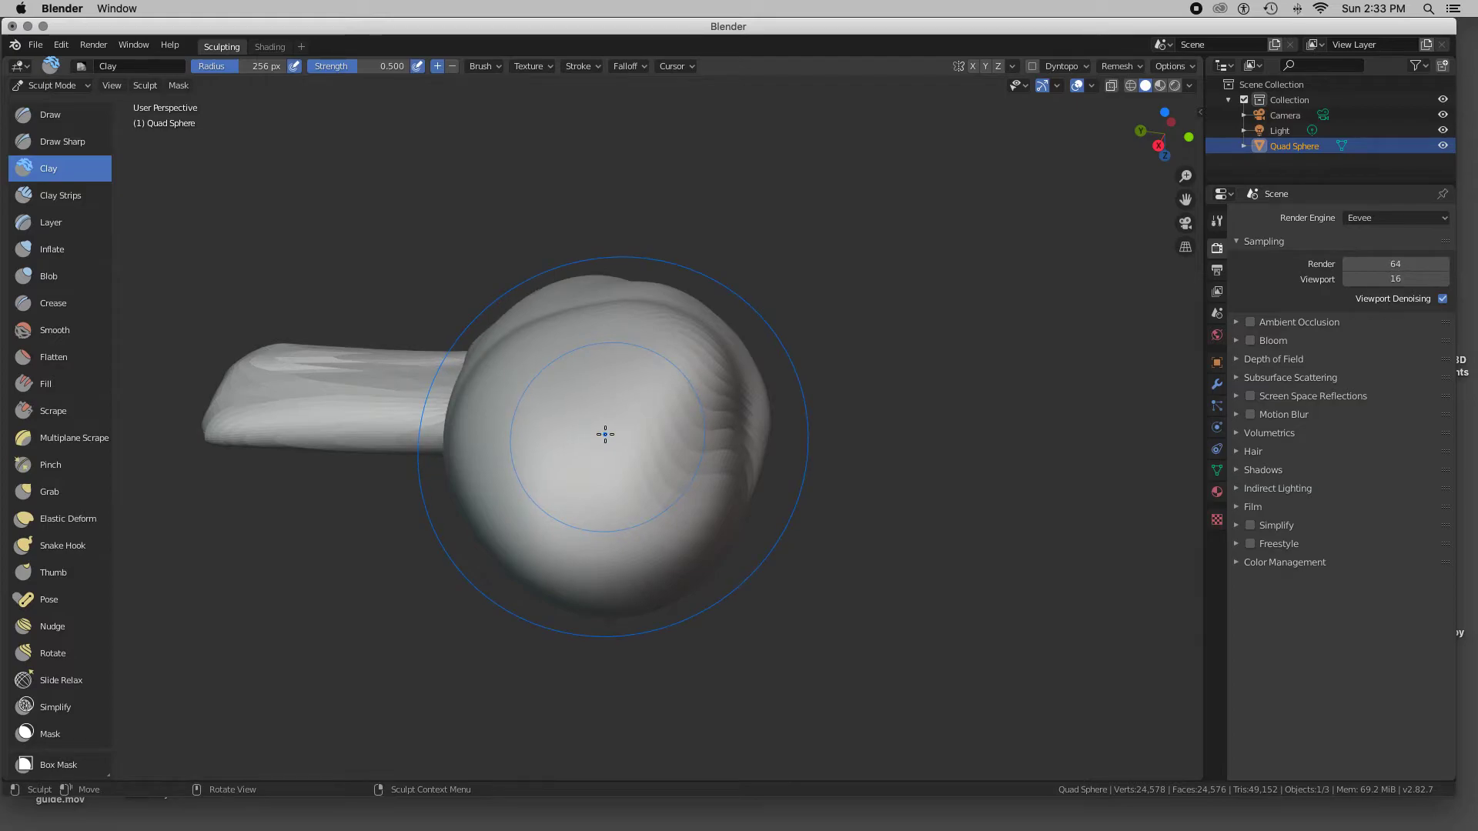
Step: Set the Clay brush to radius 100 px and strength 0.613, and add a raised round patch on the body's end
right_click(605, 434)
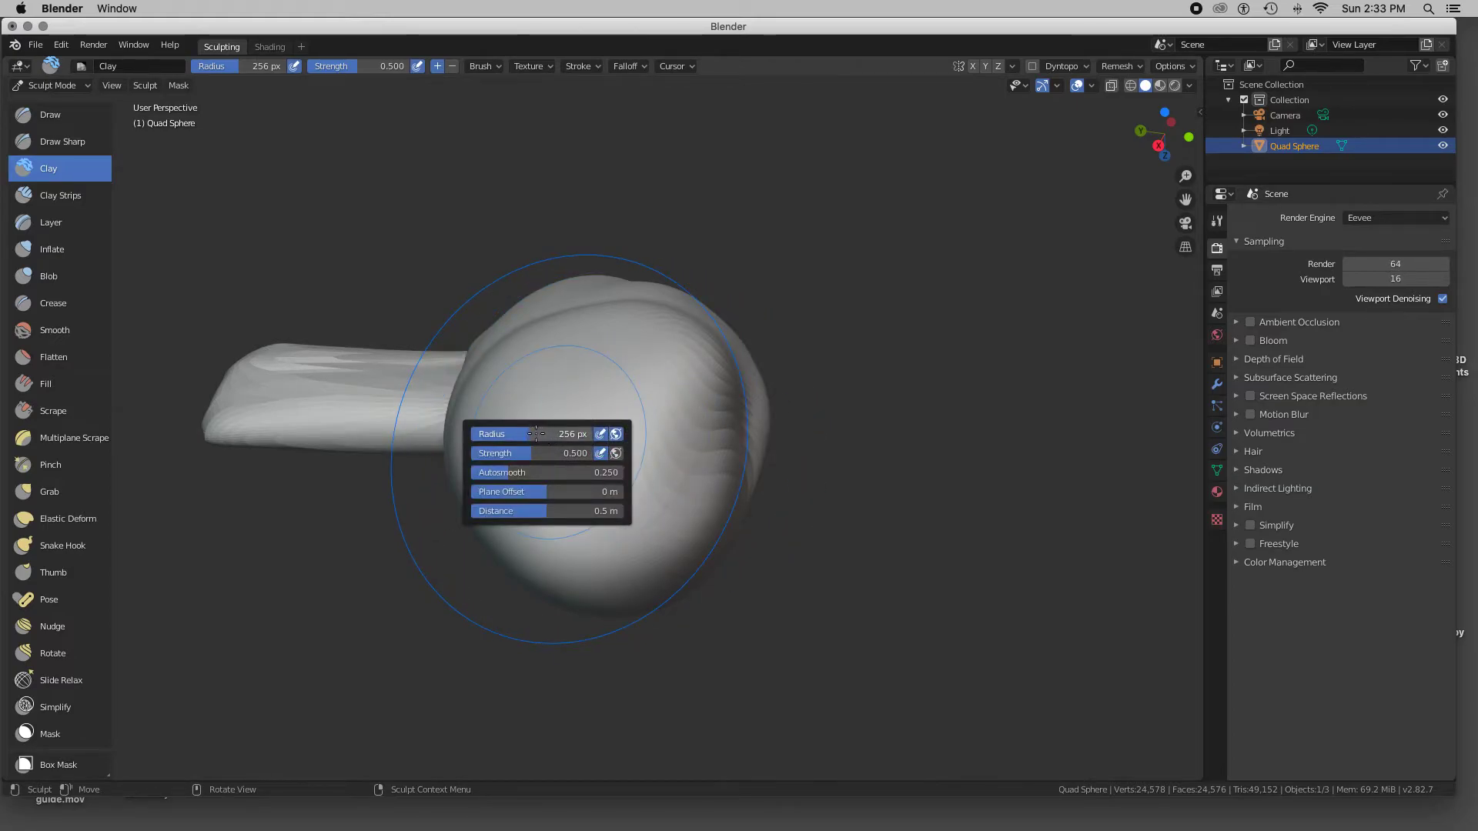
drag(532, 433, 490, 434)
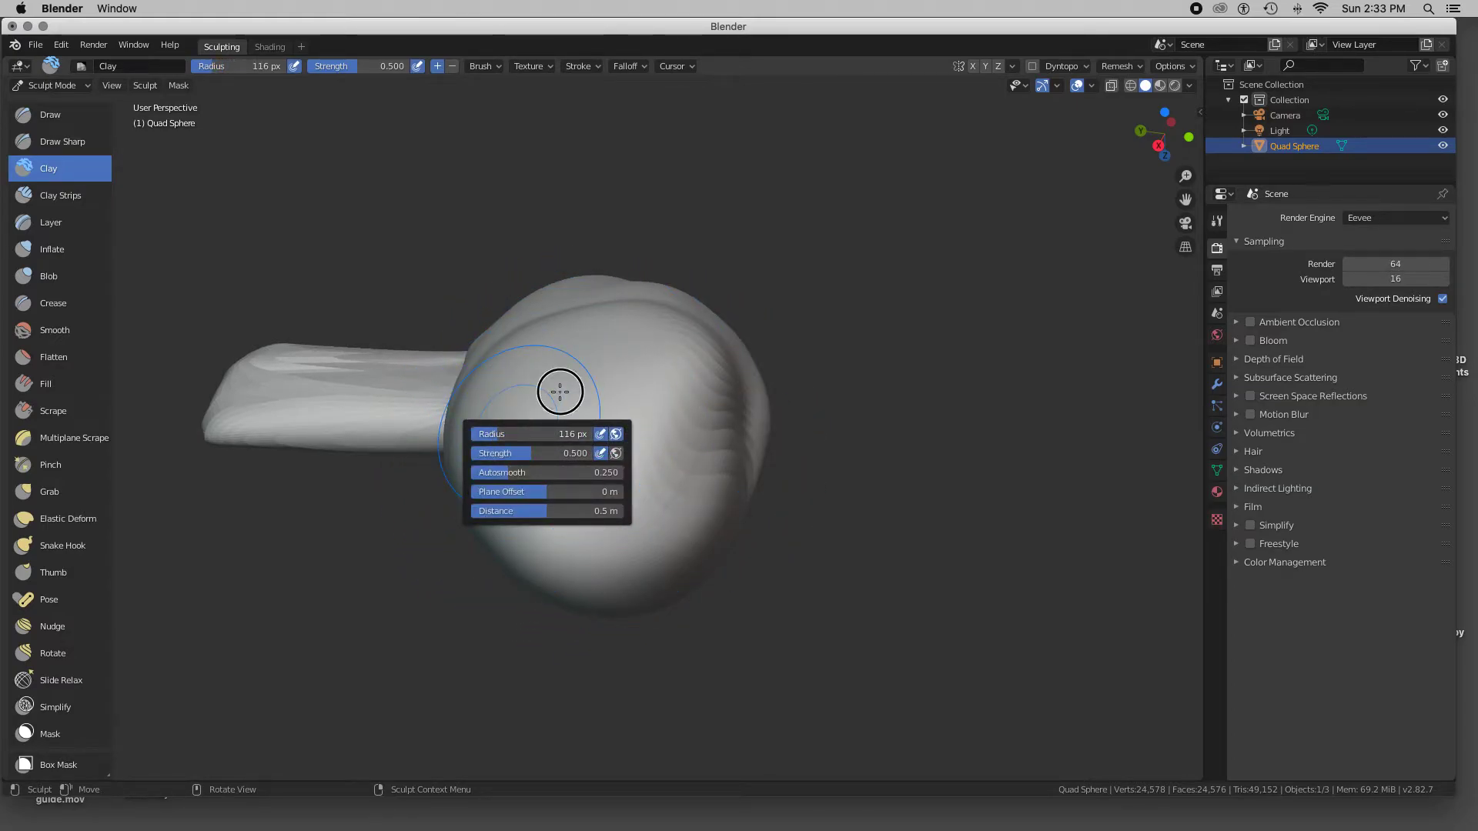
right_click(550, 416)
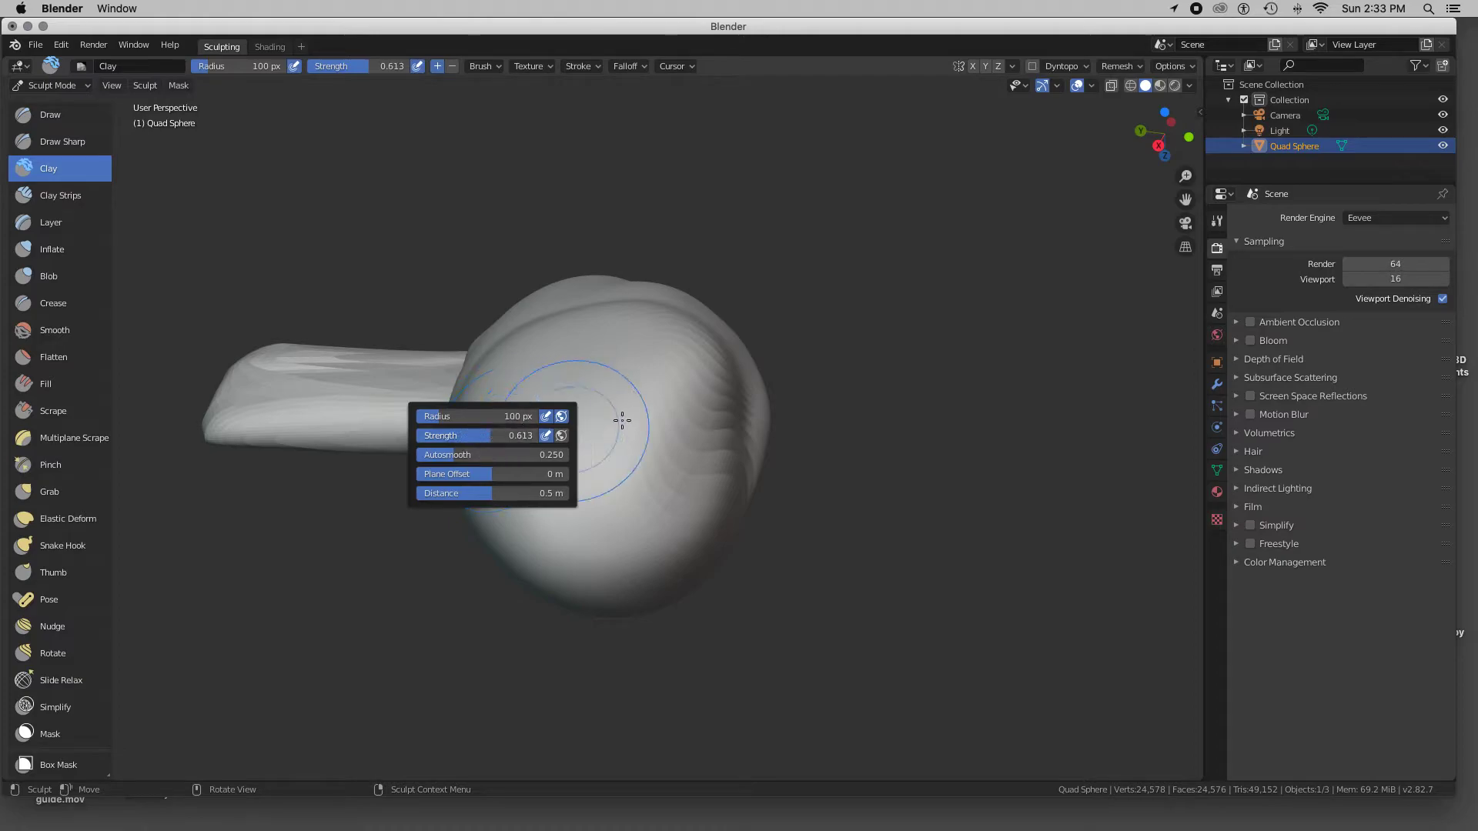
mouse_move(608, 407)
mouse_down()
mouse_move(554, 449)
mouse_move(580, 382)
mouse_move(522, 387)
mouse_up()
Step: Add rough ridges over the raised patch with Clay Strips at strength 0.600 and the Layer brush at strength 0.500
click(61, 195)
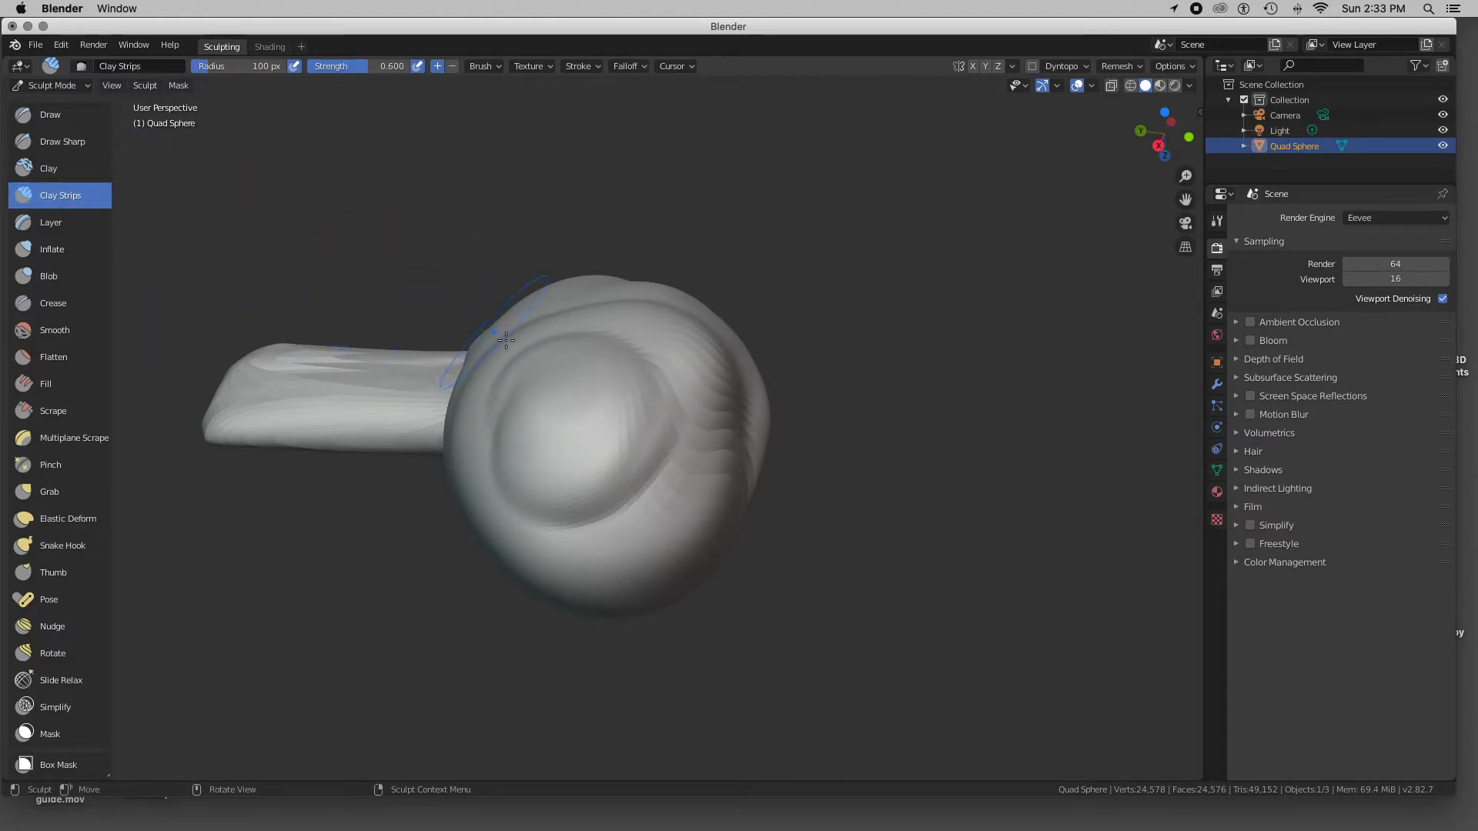
mouse_move(532, 380)
mouse_down()
mouse_move(571, 485)
mouse_move(436, 412)
mouse_up()
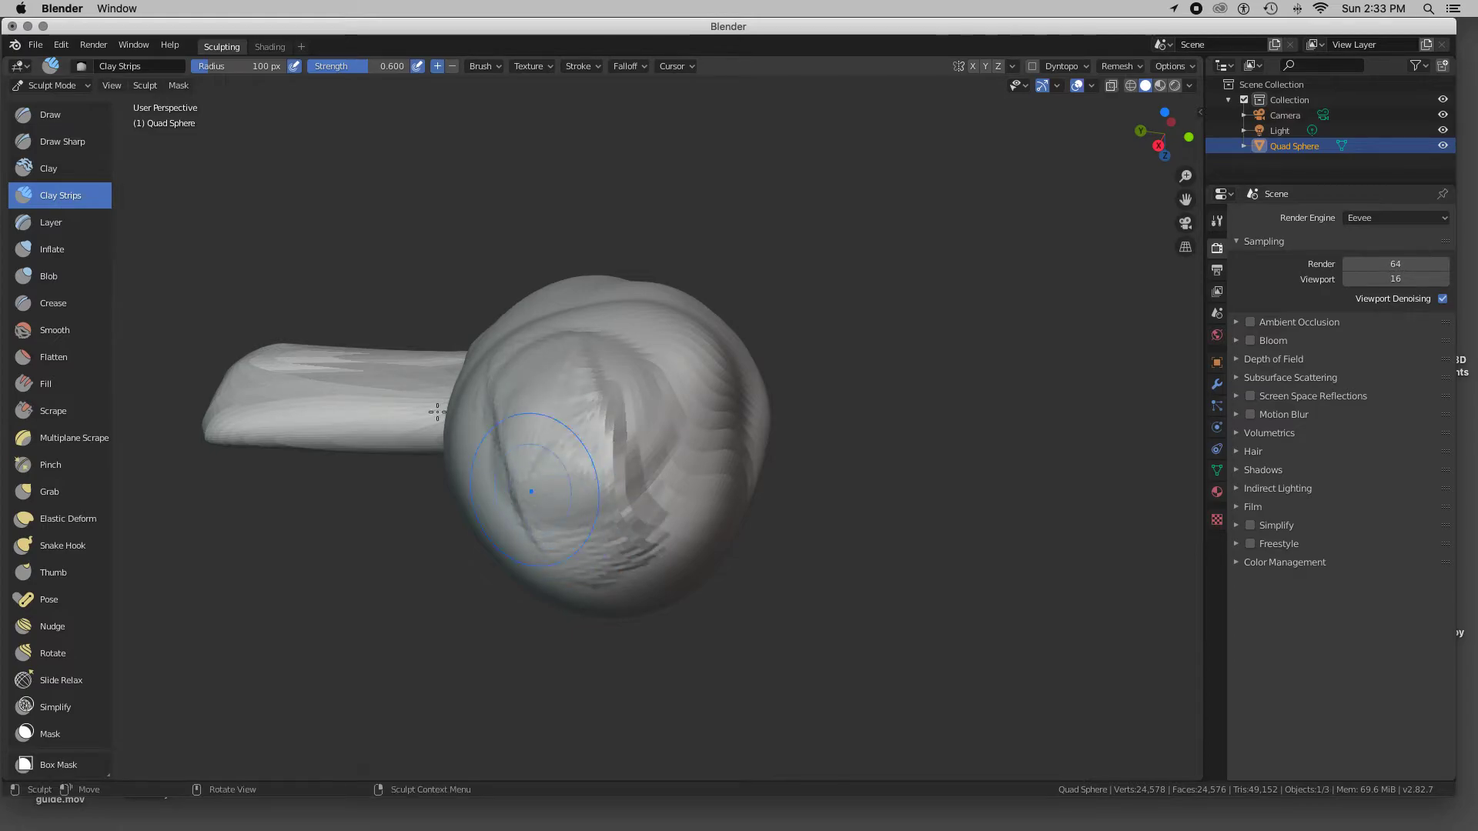
click(64, 226)
mouse_move(484, 351)
mouse_down()
mouse_move(475, 488)
mouse_move(485, 429)
mouse_move(569, 279)
mouse_move(567, 375)
mouse_up()
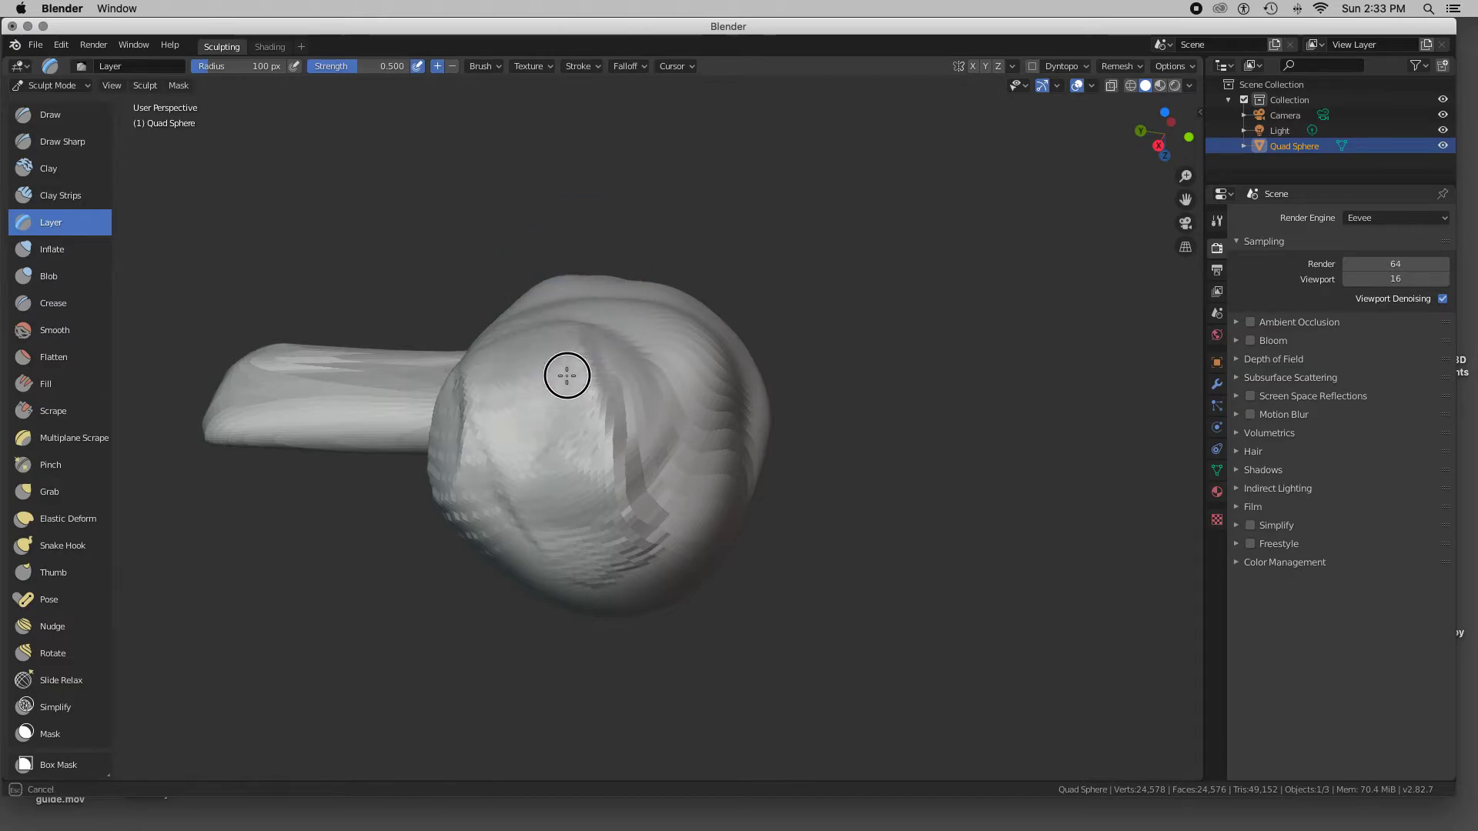
Step: Inflate the body's side beside the ridges, raising the Inflate brush from radius 100 px to 272 px and its strength to 0.869
click(54, 251)
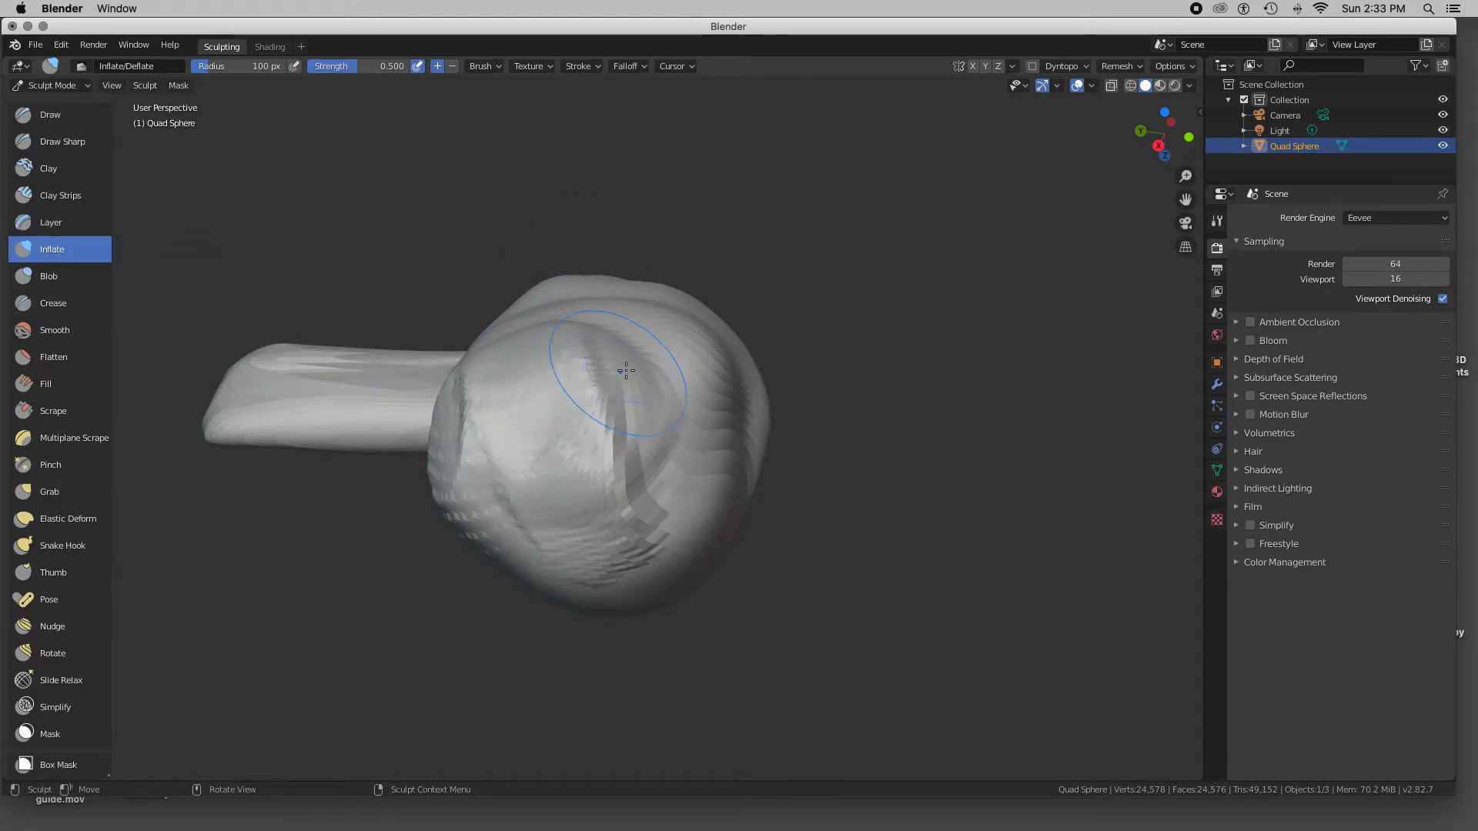
drag(662, 327, 658, 343)
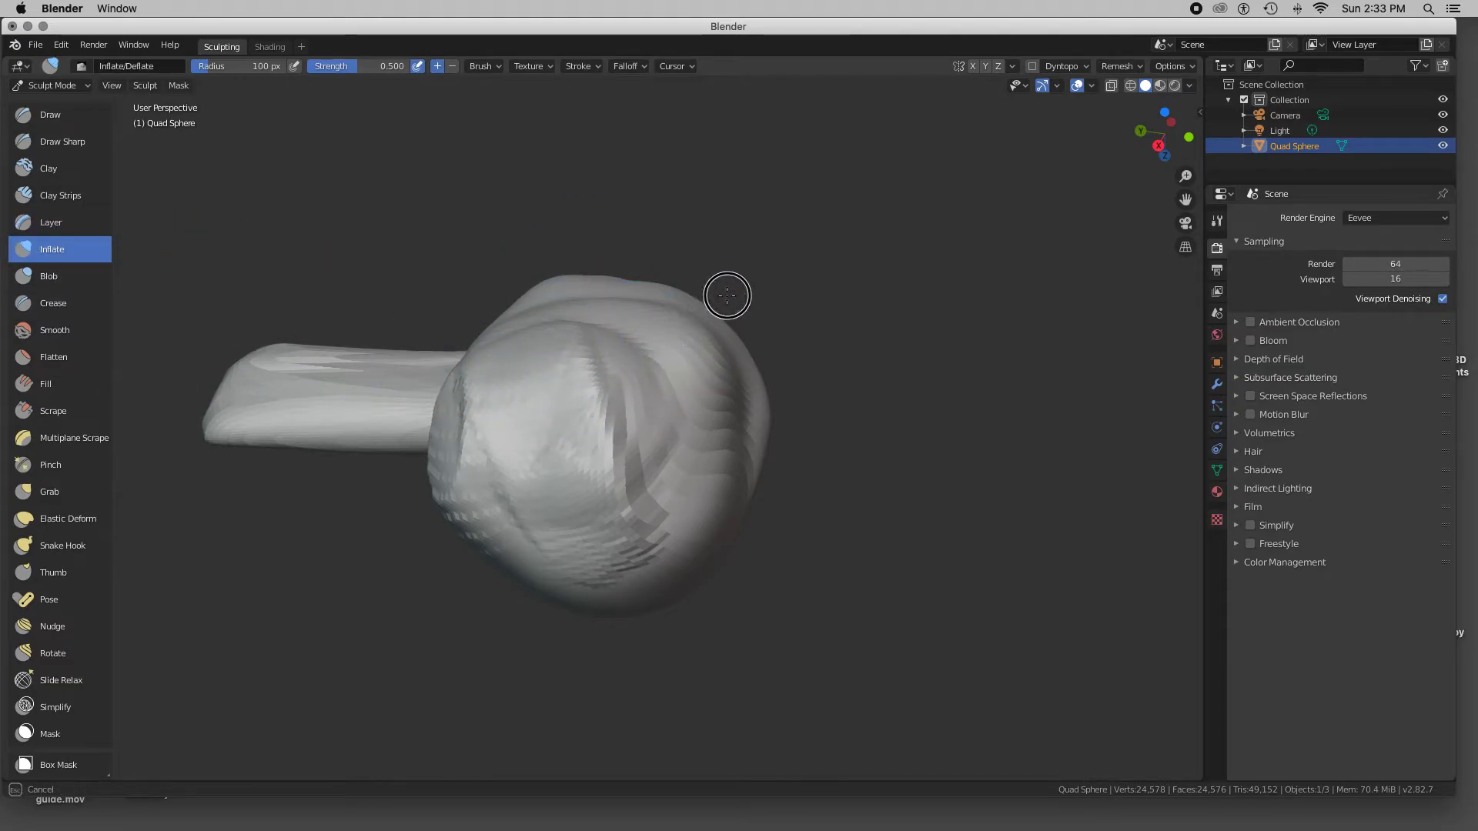
right_click(660, 409)
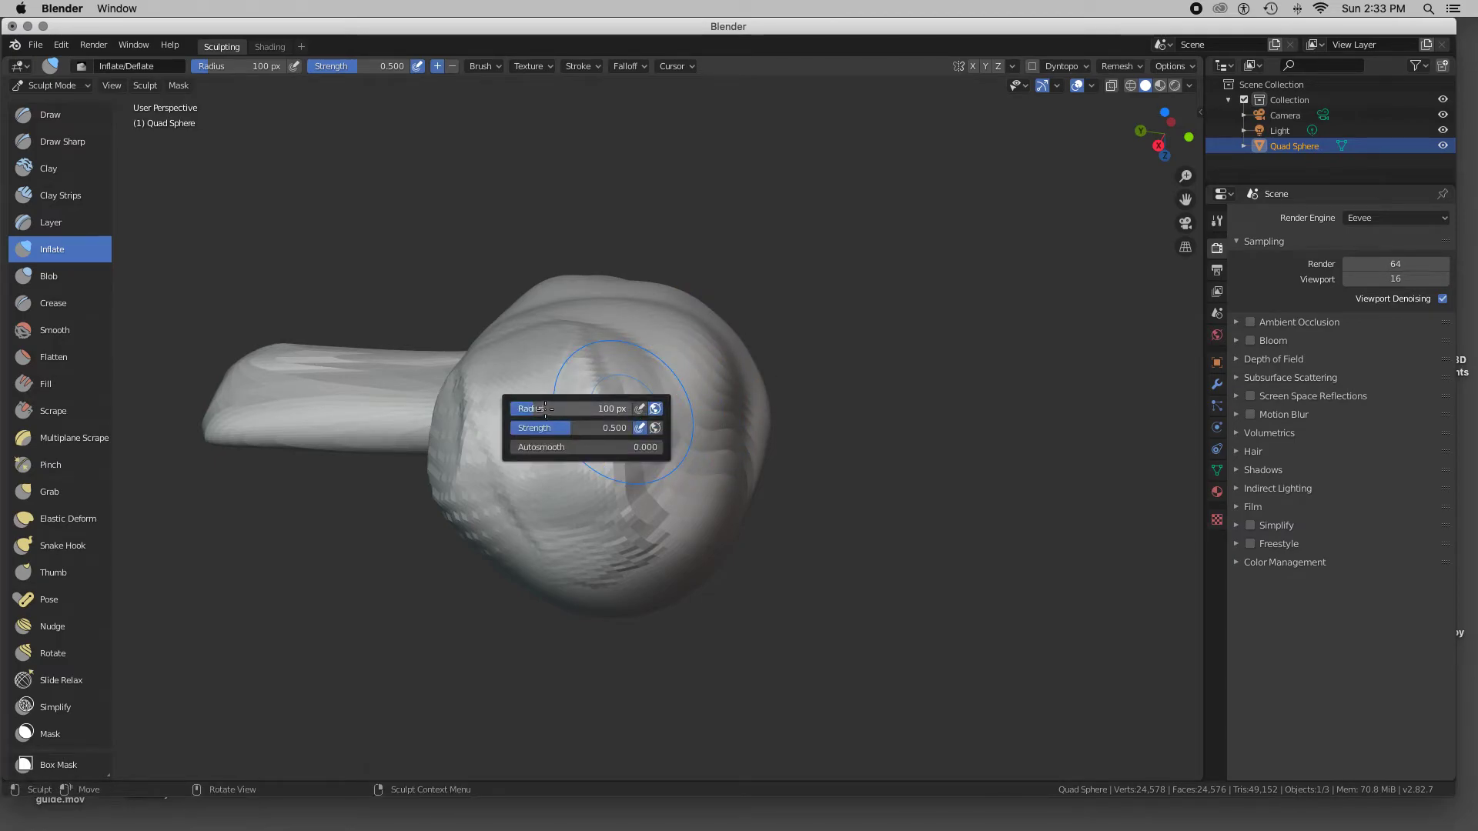
drag(542, 408, 616, 429)
mouse_move(733, 408)
mouse_down()
mouse_move(712, 399)
mouse_move(818, 405)
mouse_move(686, 423)
mouse_move(856, 491)
mouse_up()
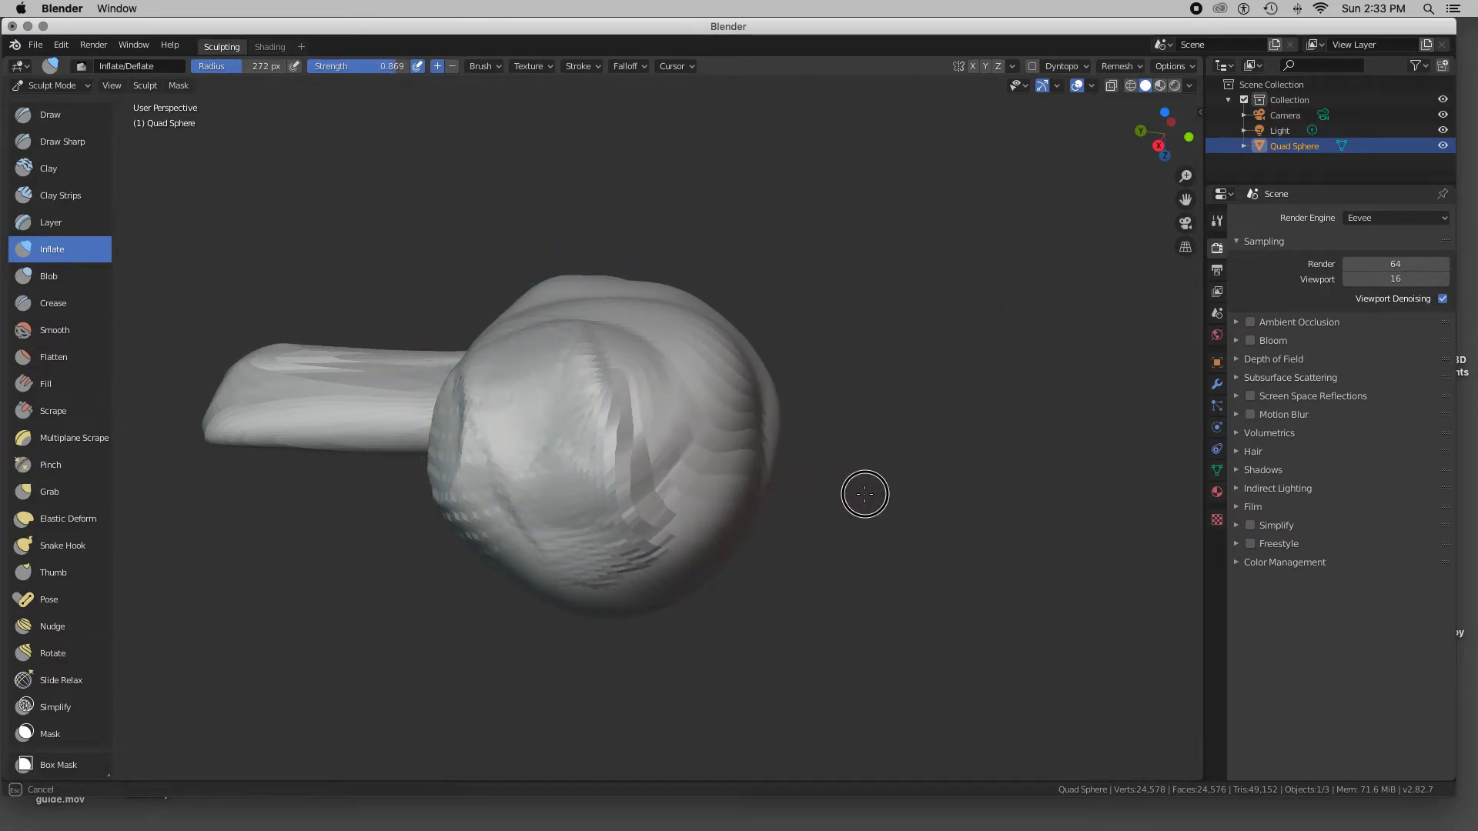
Step: Swell the lower part of the body's rounded end with repeated Inflate strokes until the faces stretch into large facets
drag(668, 482, 828, 542)
drag(671, 497, 634, 641)
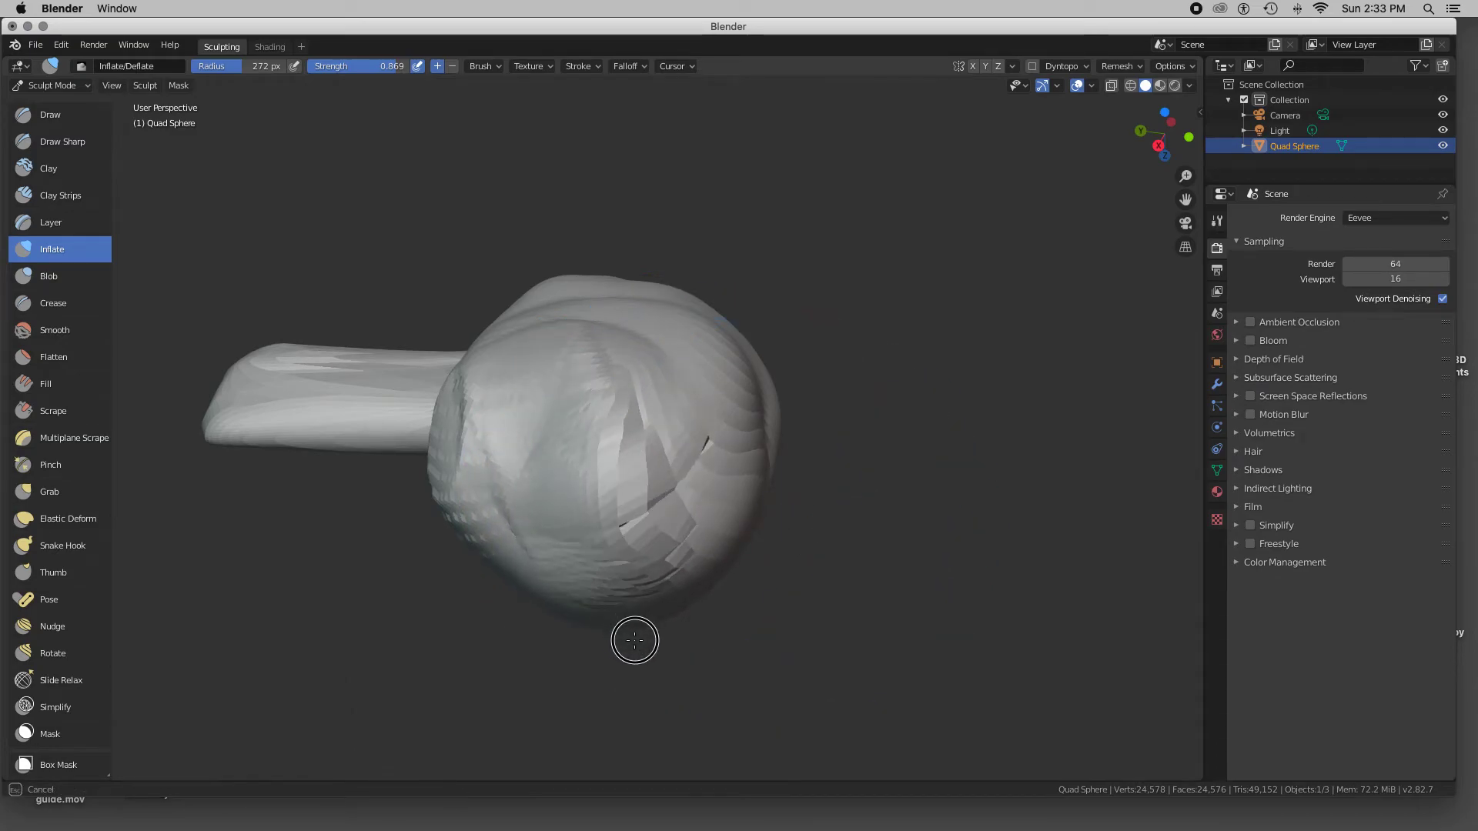
drag(650, 576, 731, 671)
drag(706, 519, 876, 576)
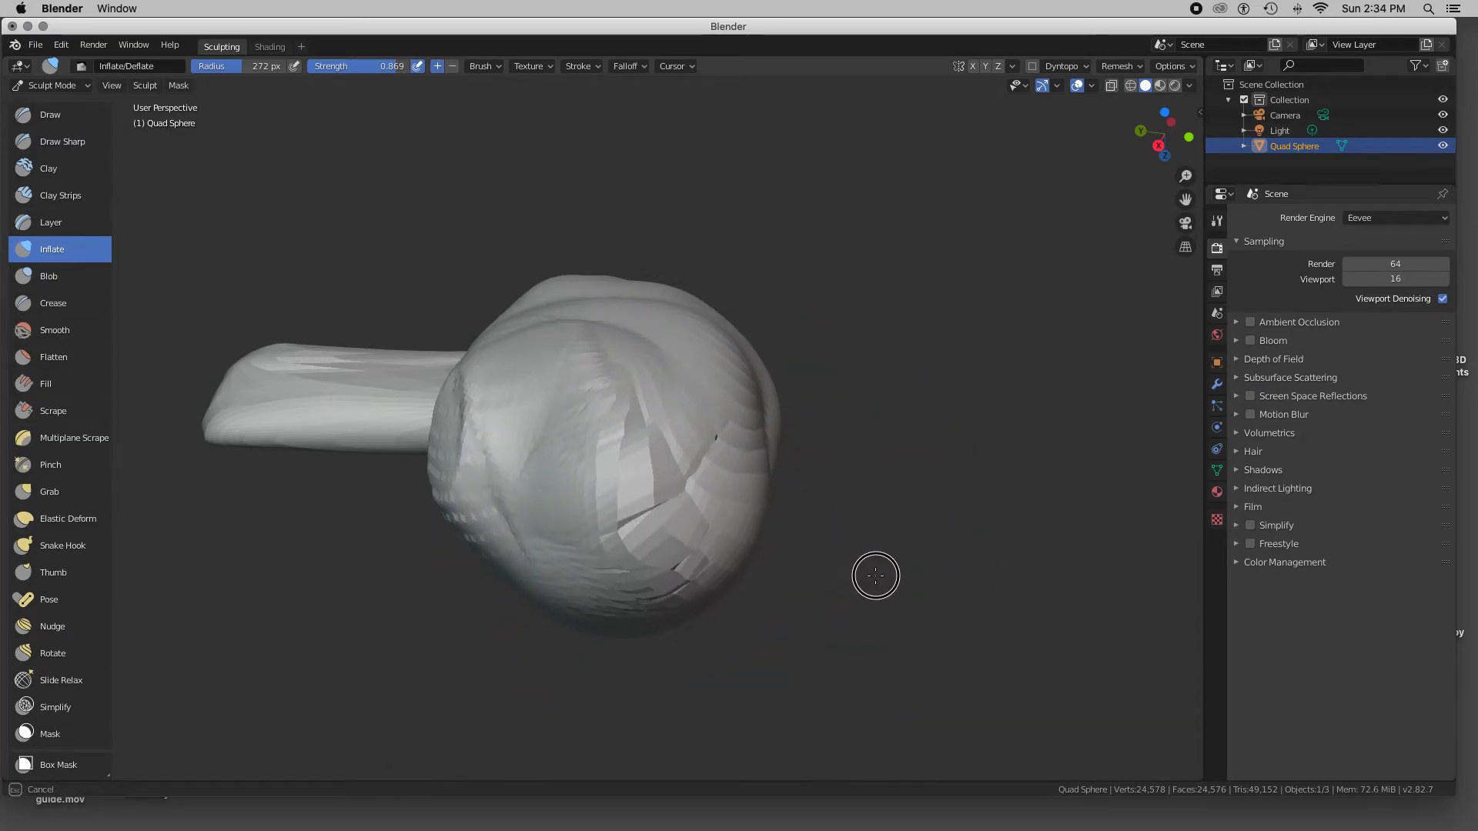
drag(650, 524, 789, 614)
drag(593, 521, 599, 648)
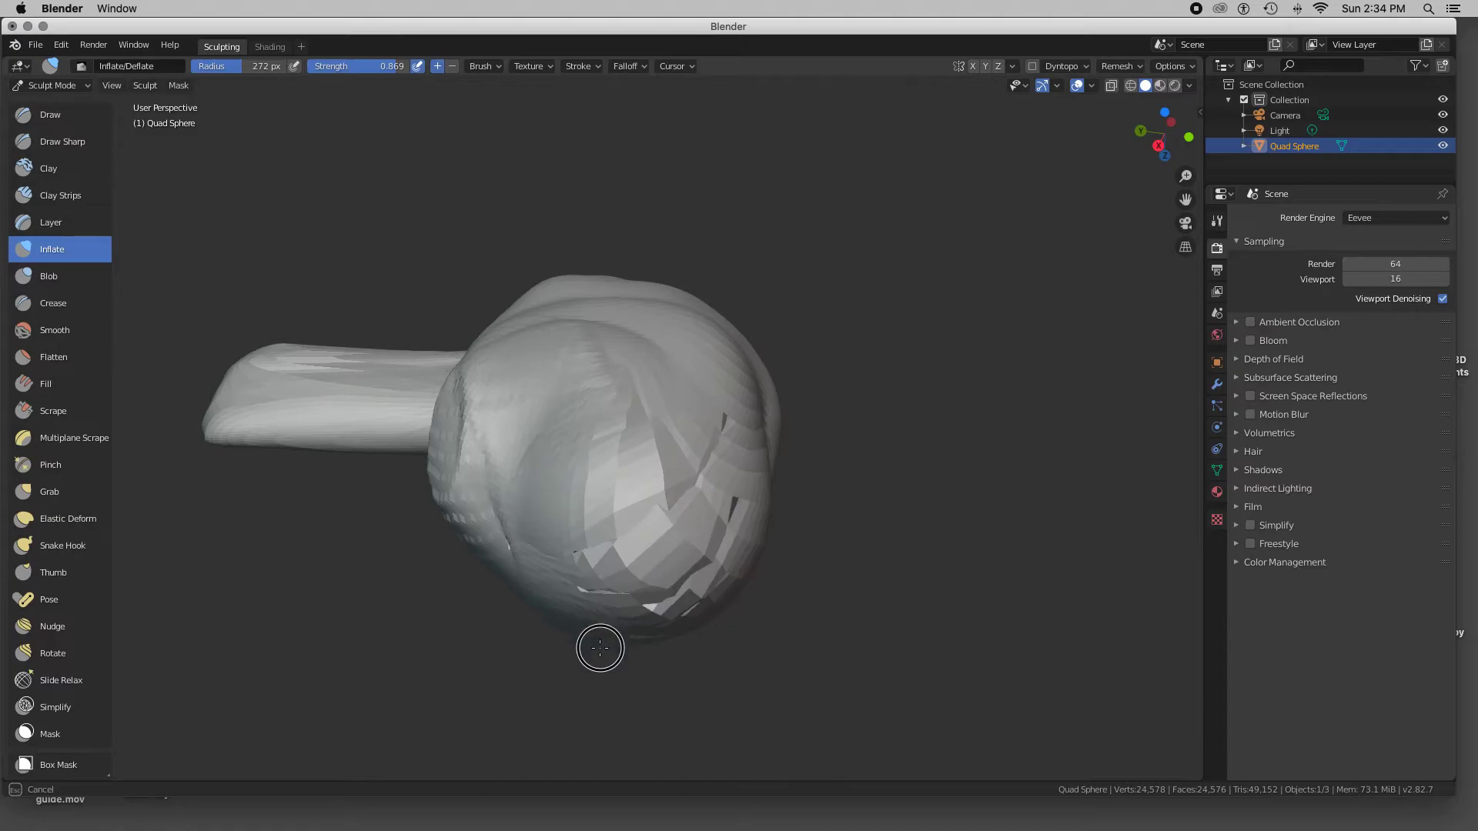
middle_drag(498, 574, 506, 563)
mouse_move(677, 460)
middle_down()
mouse_move(616, 400)
mouse_move(591, 397)
mouse_move(613, 402)
middle_up()
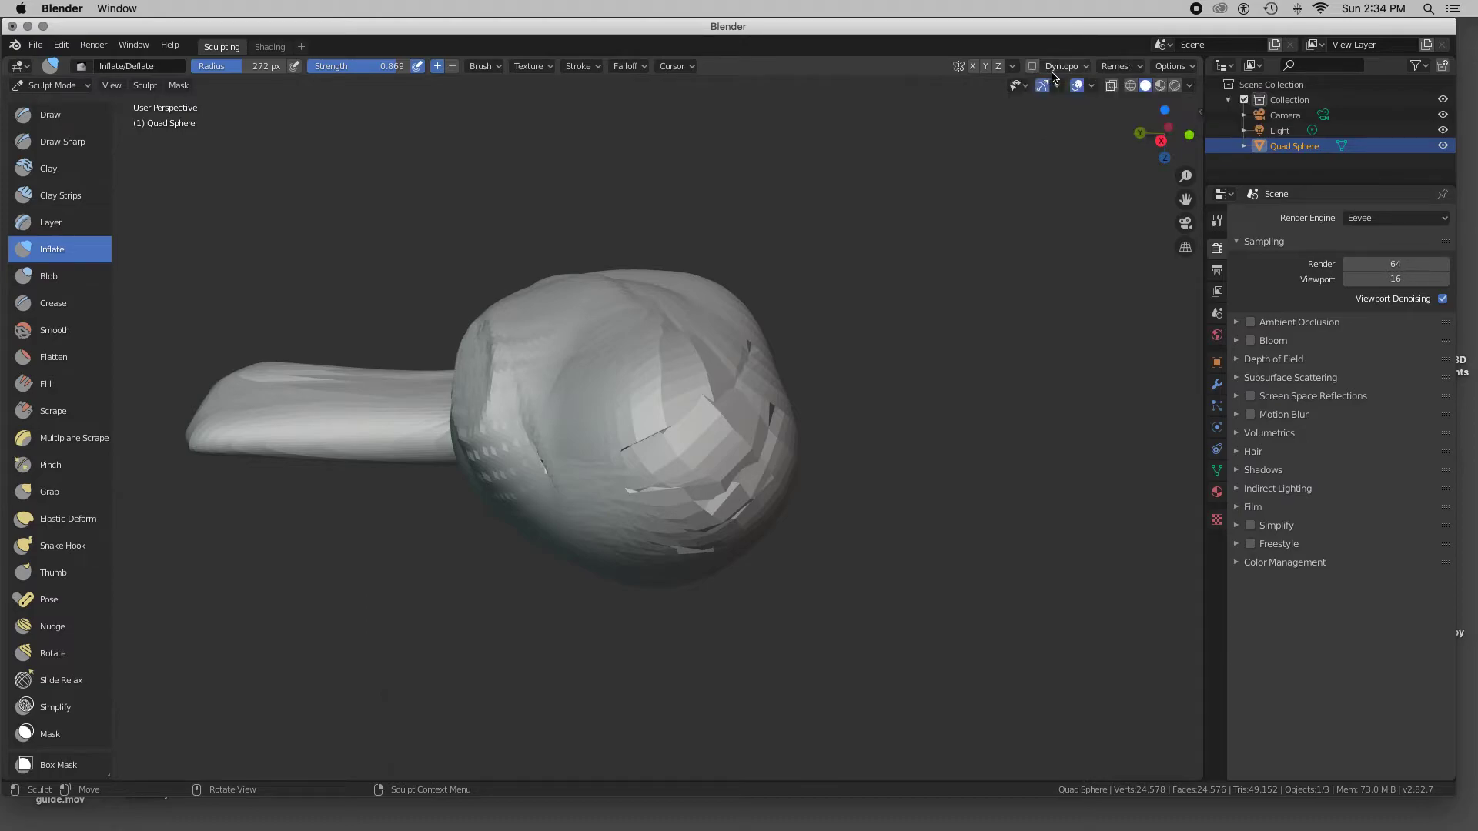
Step: Remesh the stretched quad sphere with a voxel size of 0.035 m, keeping Fix Poles and Preserve Volume enabled
click(1141, 68)
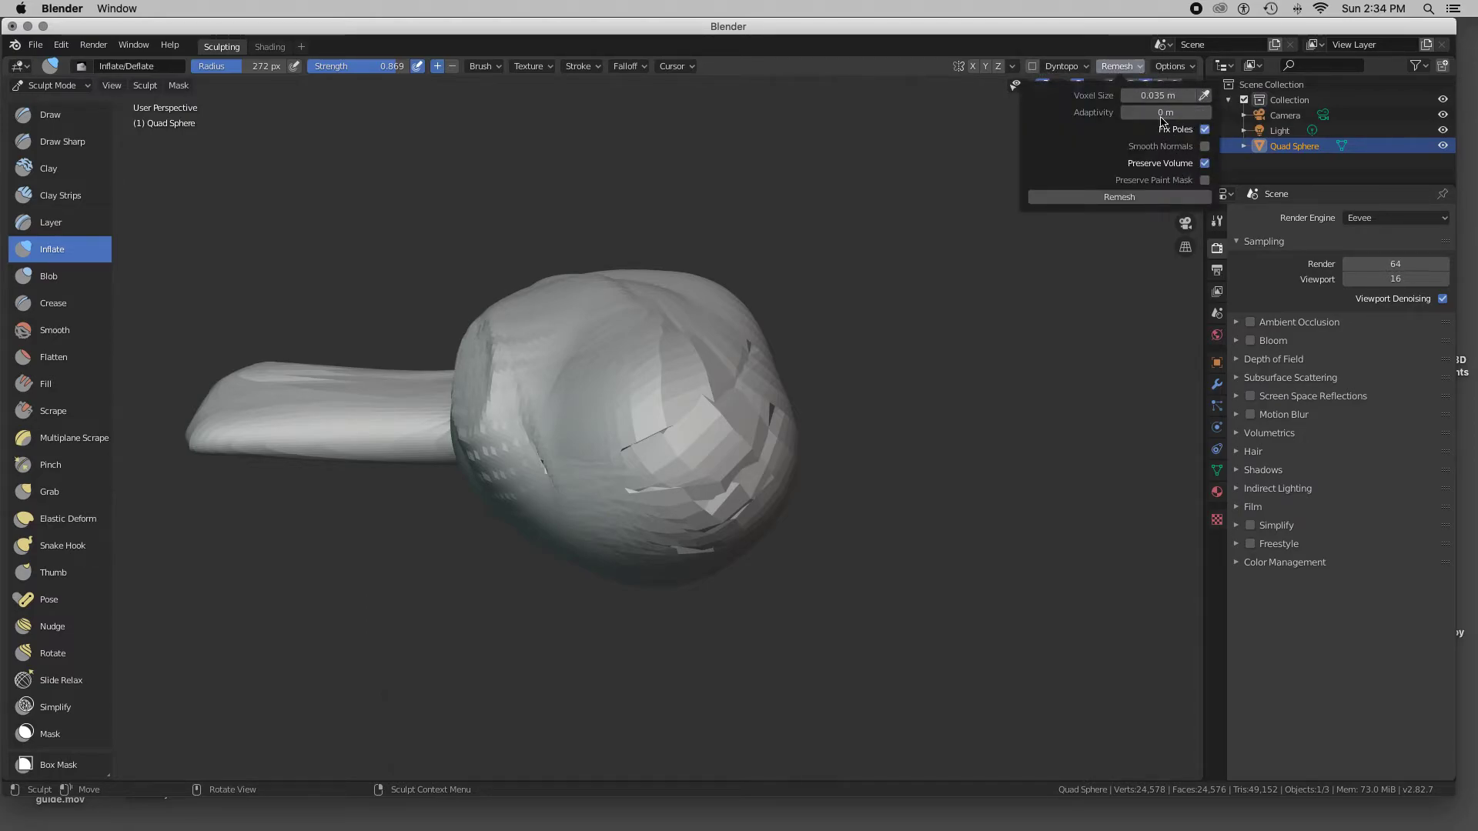
click(1131, 202)
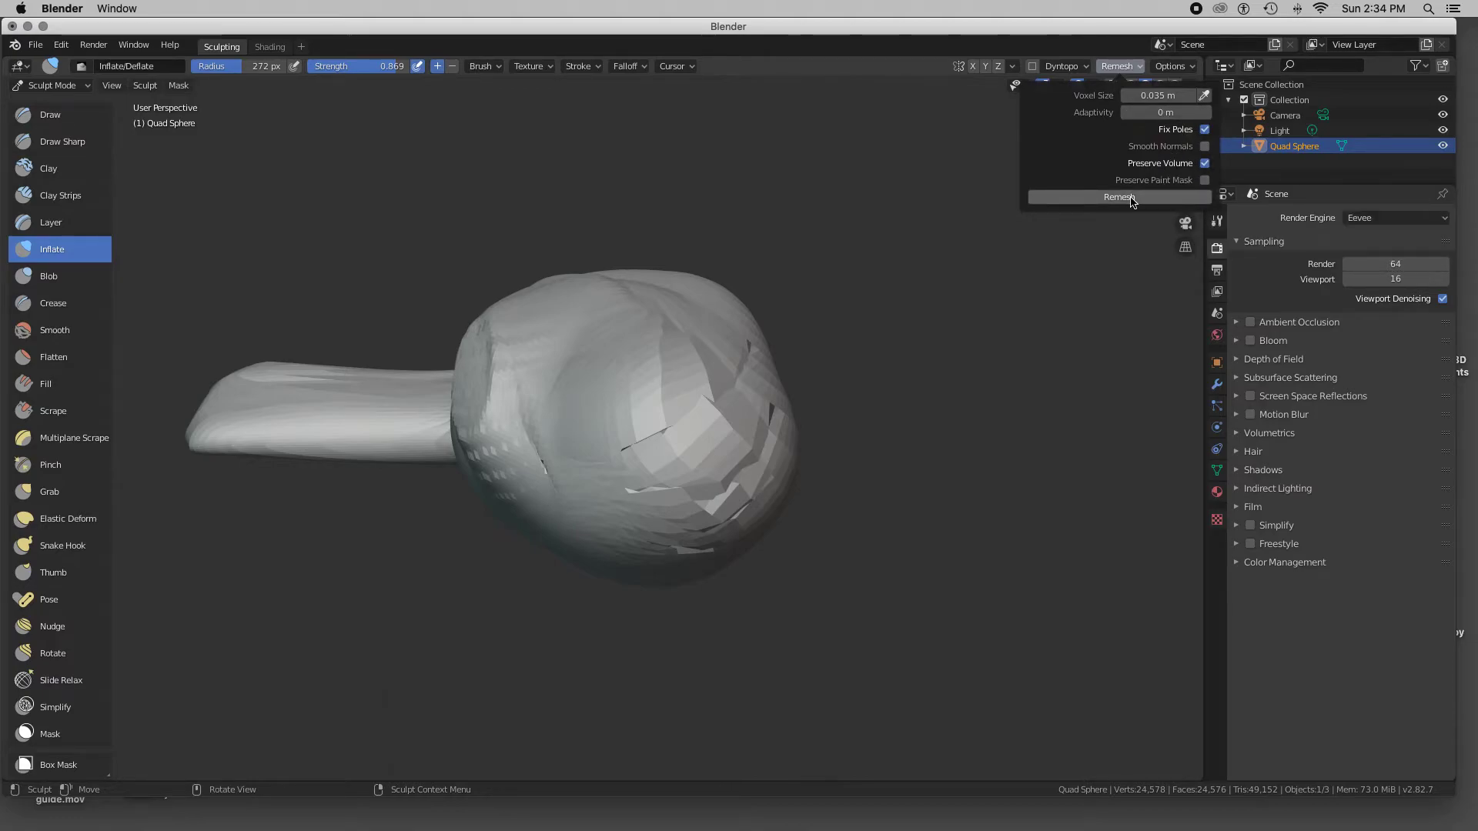
click(1131, 202)
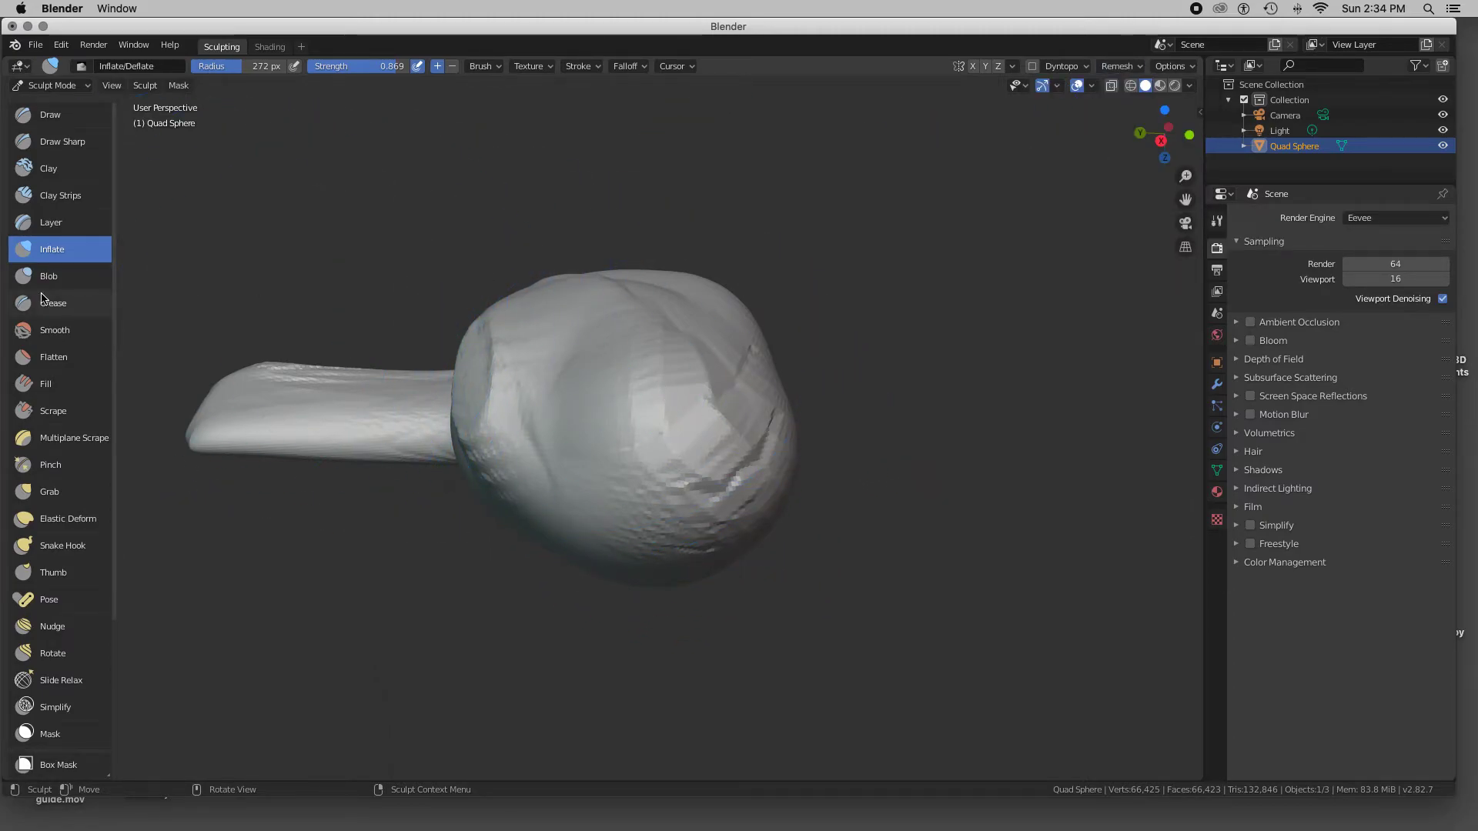
Step: Switch to the Pinch brush and reduce its radius to 79 px
scroll(47, 299, down, 5)
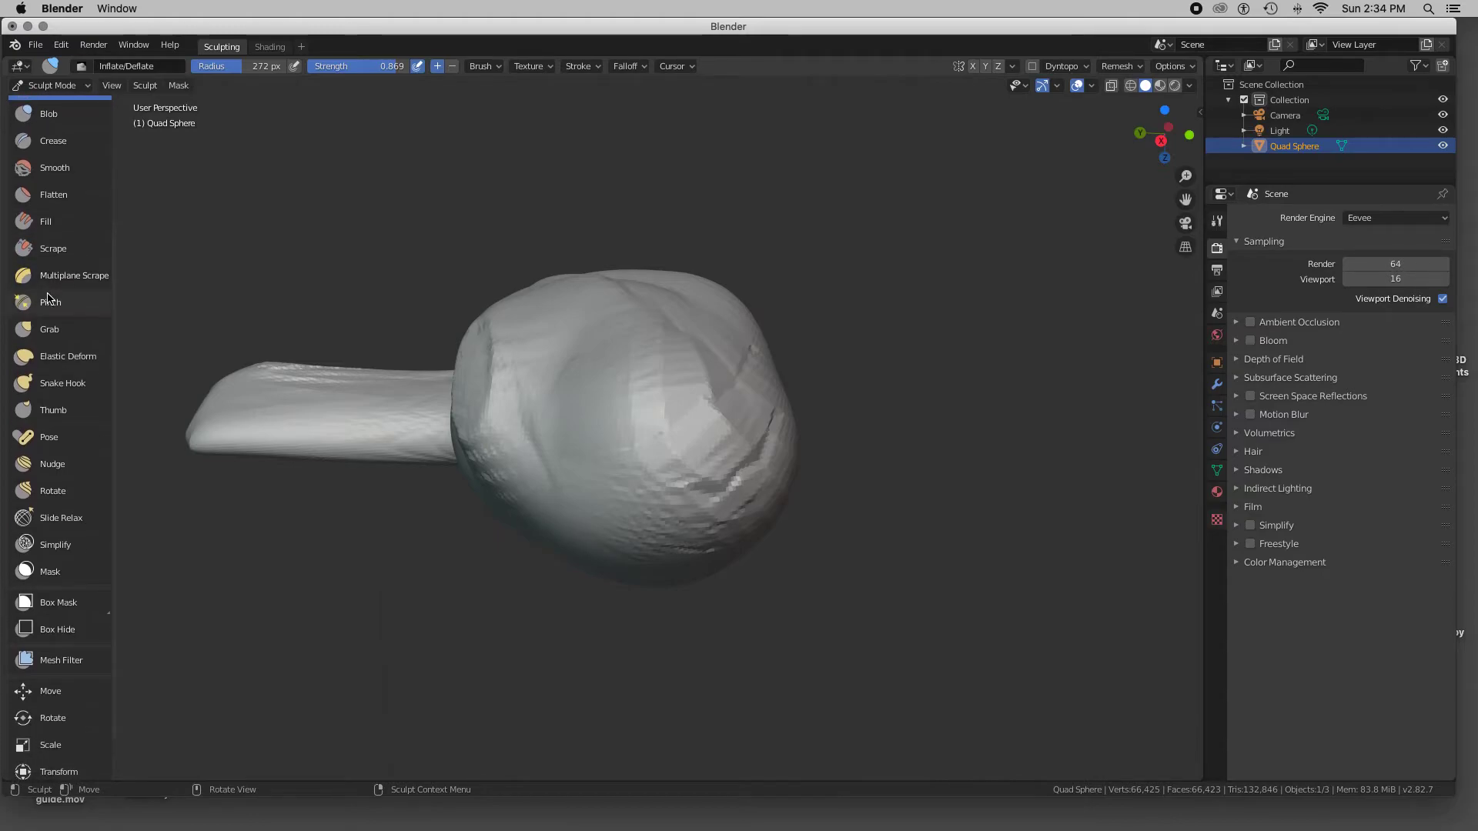
scroll(48, 299, up, 1)
mouse_move(290, 347)
middle_down()
mouse_move(314, 347)
mouse_move(173, 354)
middle_up()
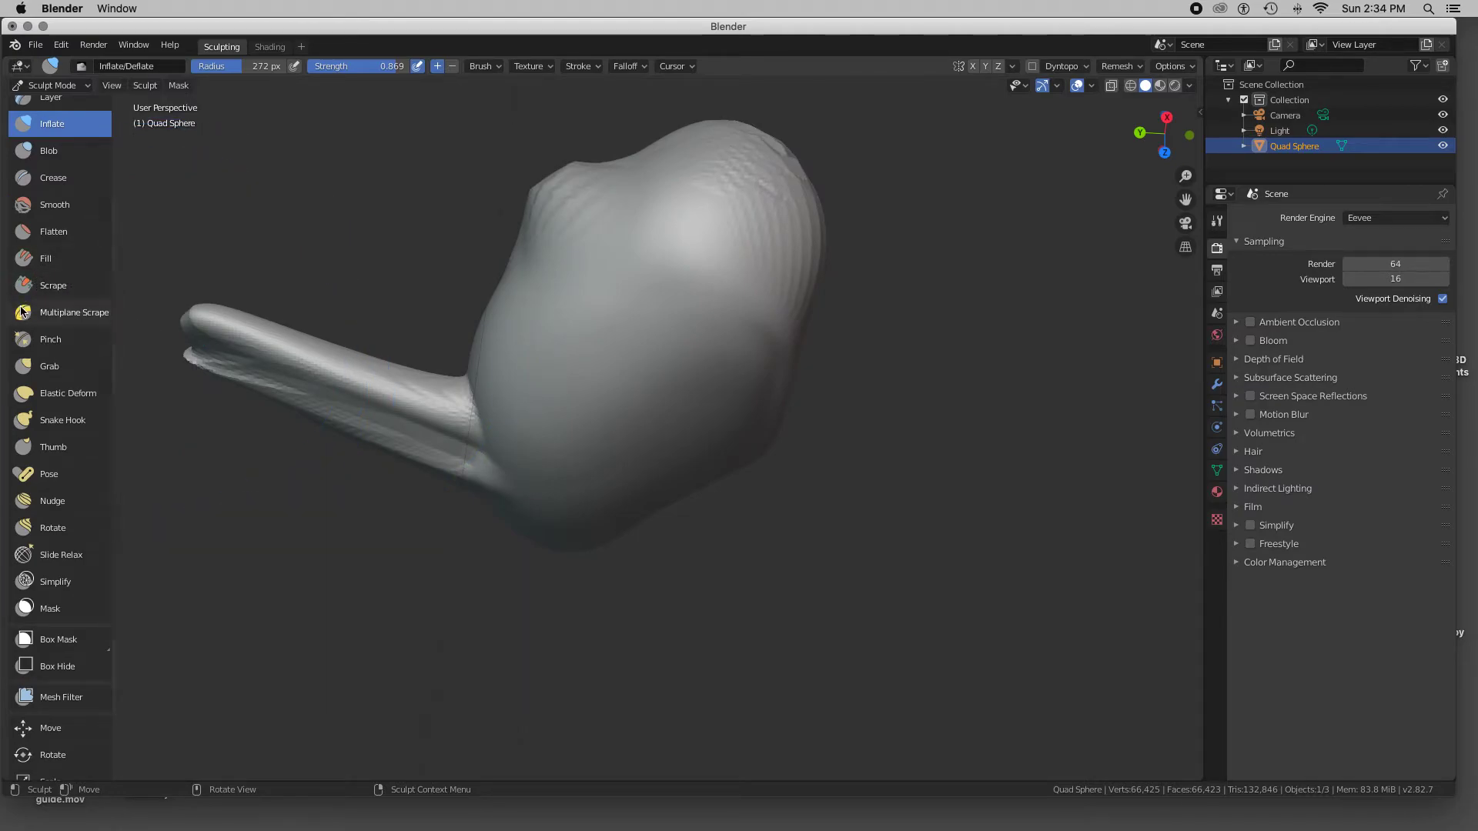
click(46, 340)
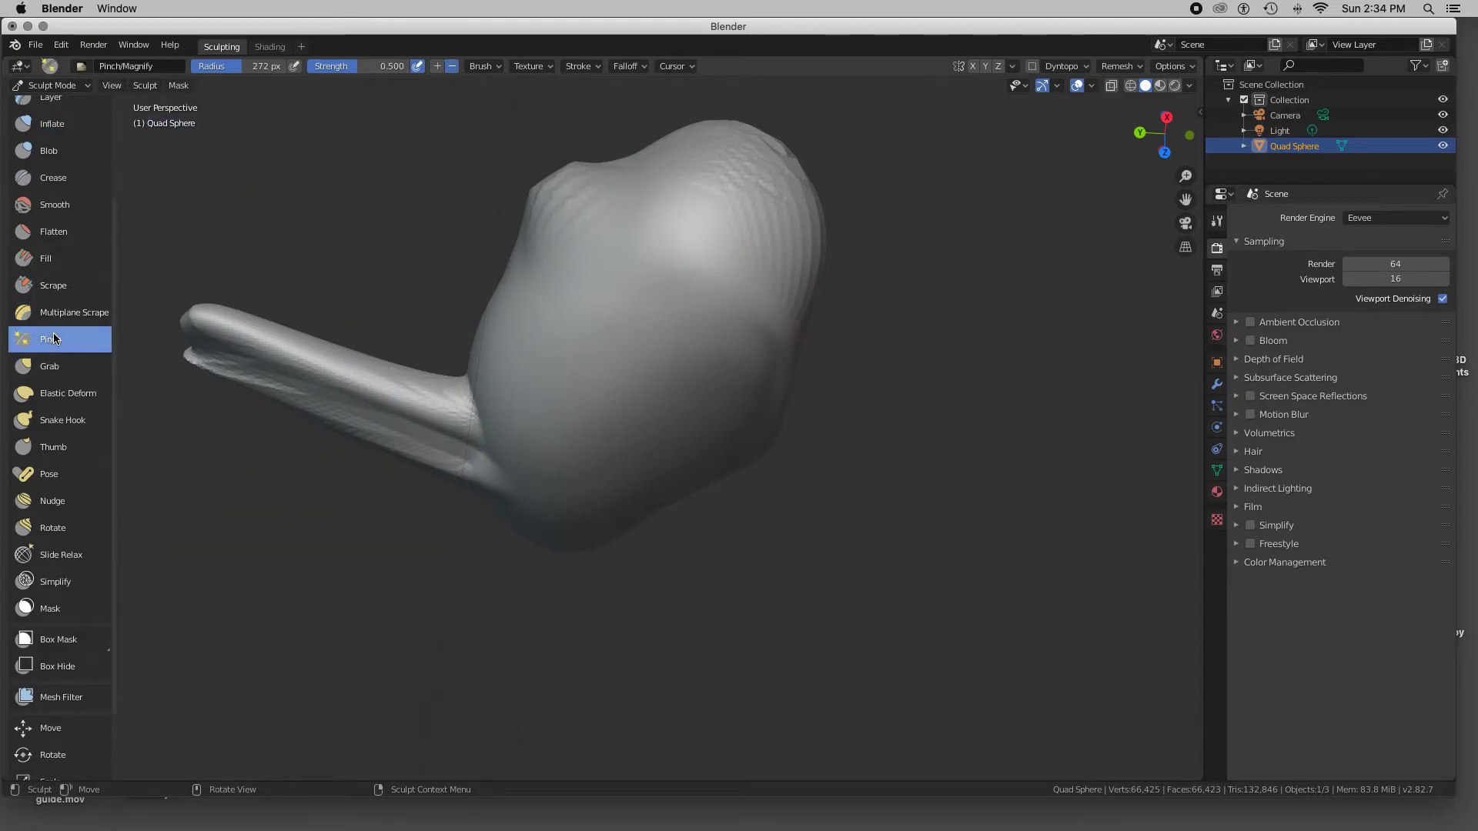
right_click(274, 343)
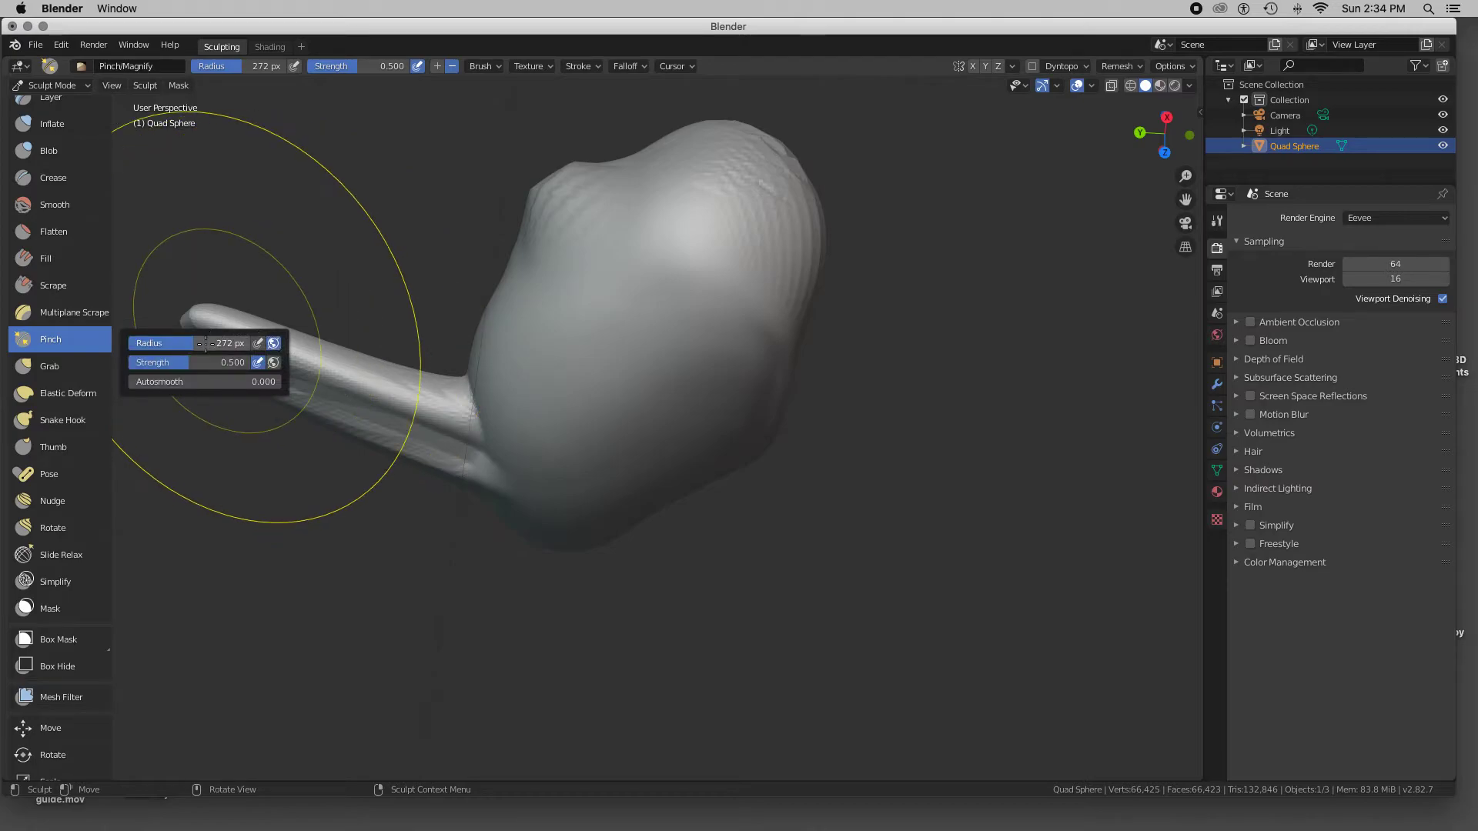
drag(190, 343, 212, 343)
Step: Pinch the surface along the long protruding arm, from its rounded tip toward the body
ctrl+scroll(381, 363, up, 5)
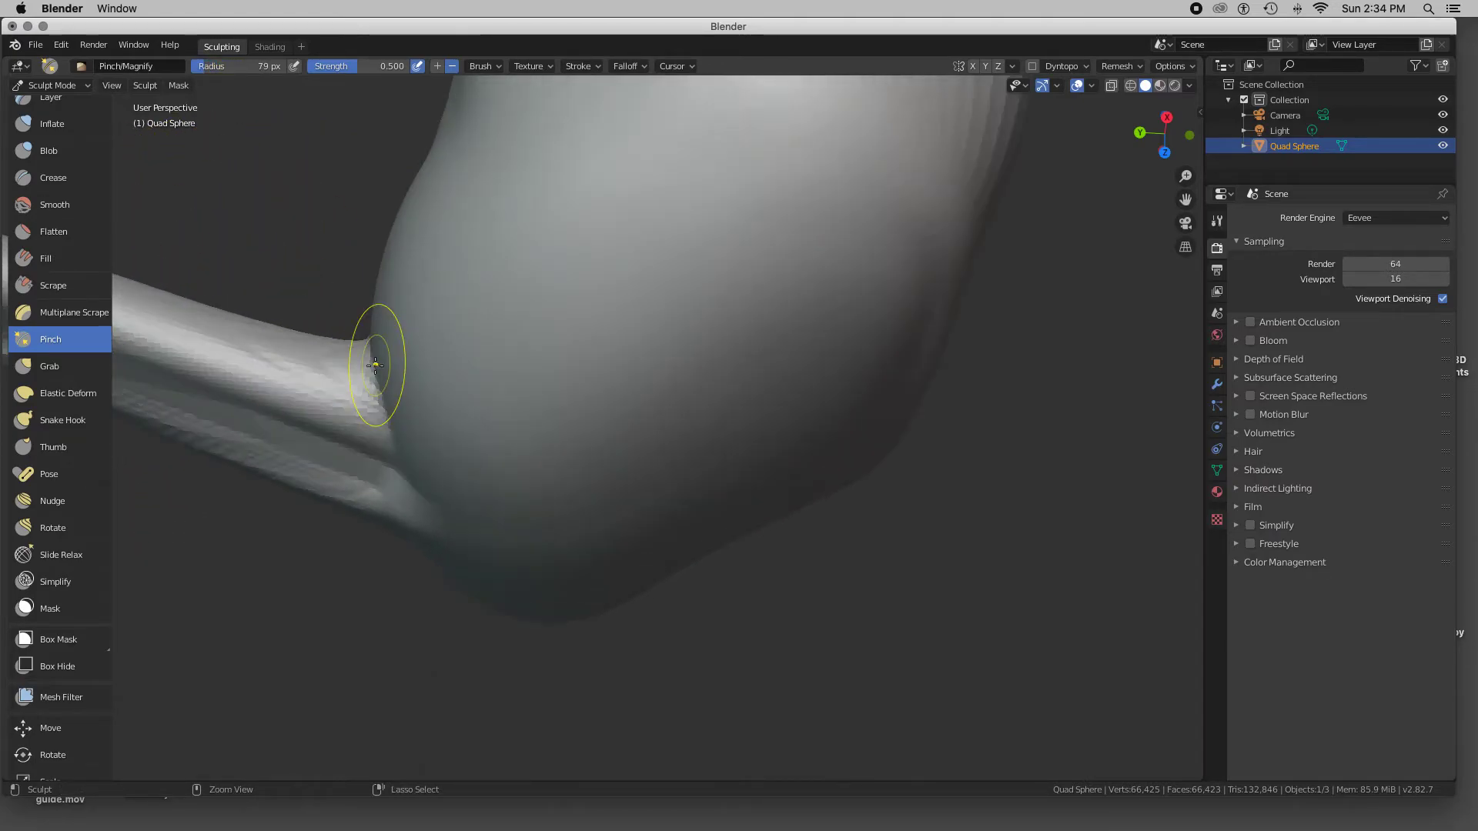
scroll(353, 359, down, 3)
scroll(351, 361, up, 4)
scroll(351, 361, right, 5)
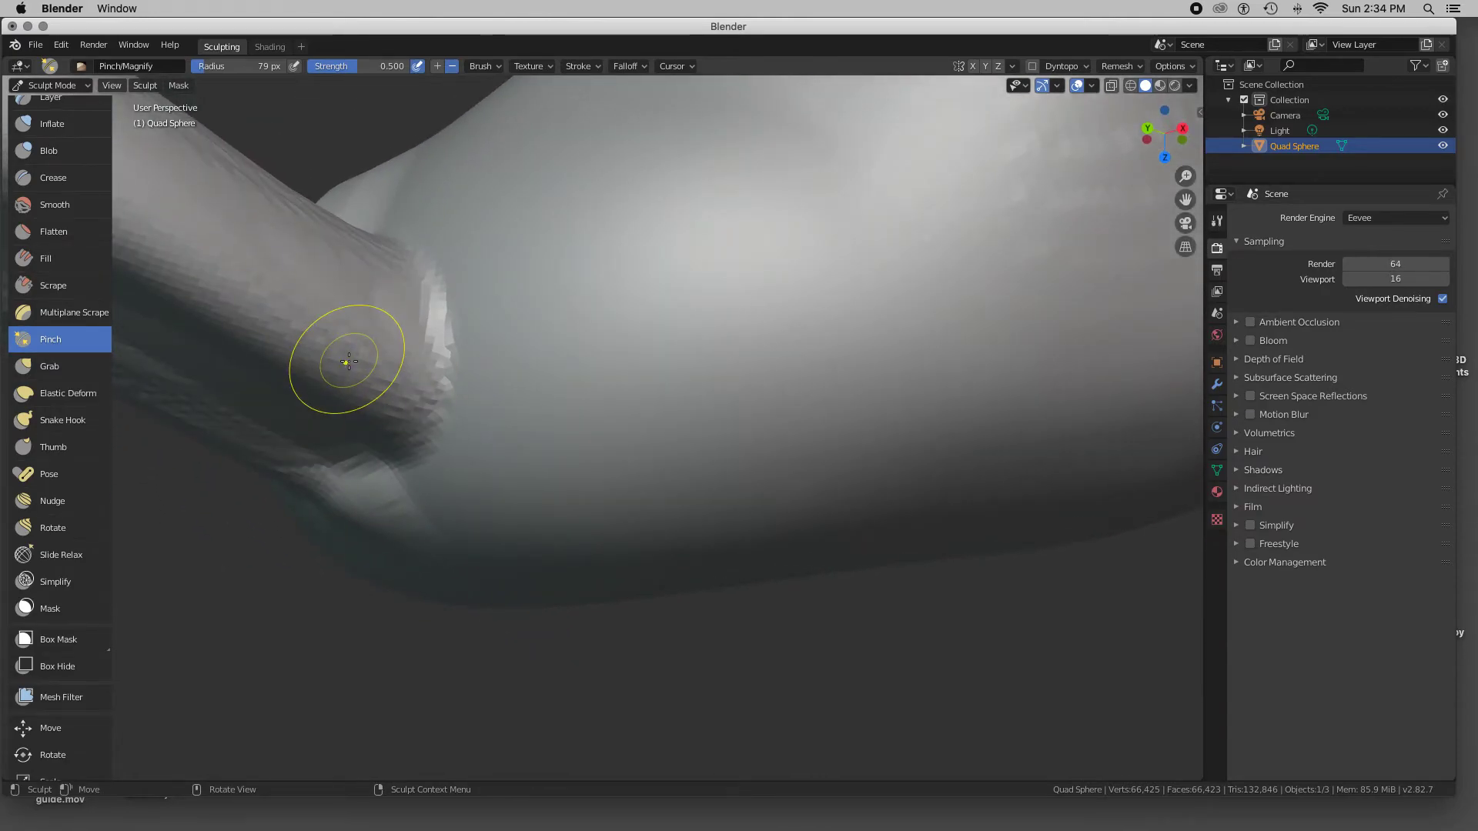
scroll(349, 361, left, 5)
scroll(348, 361, left, 1)
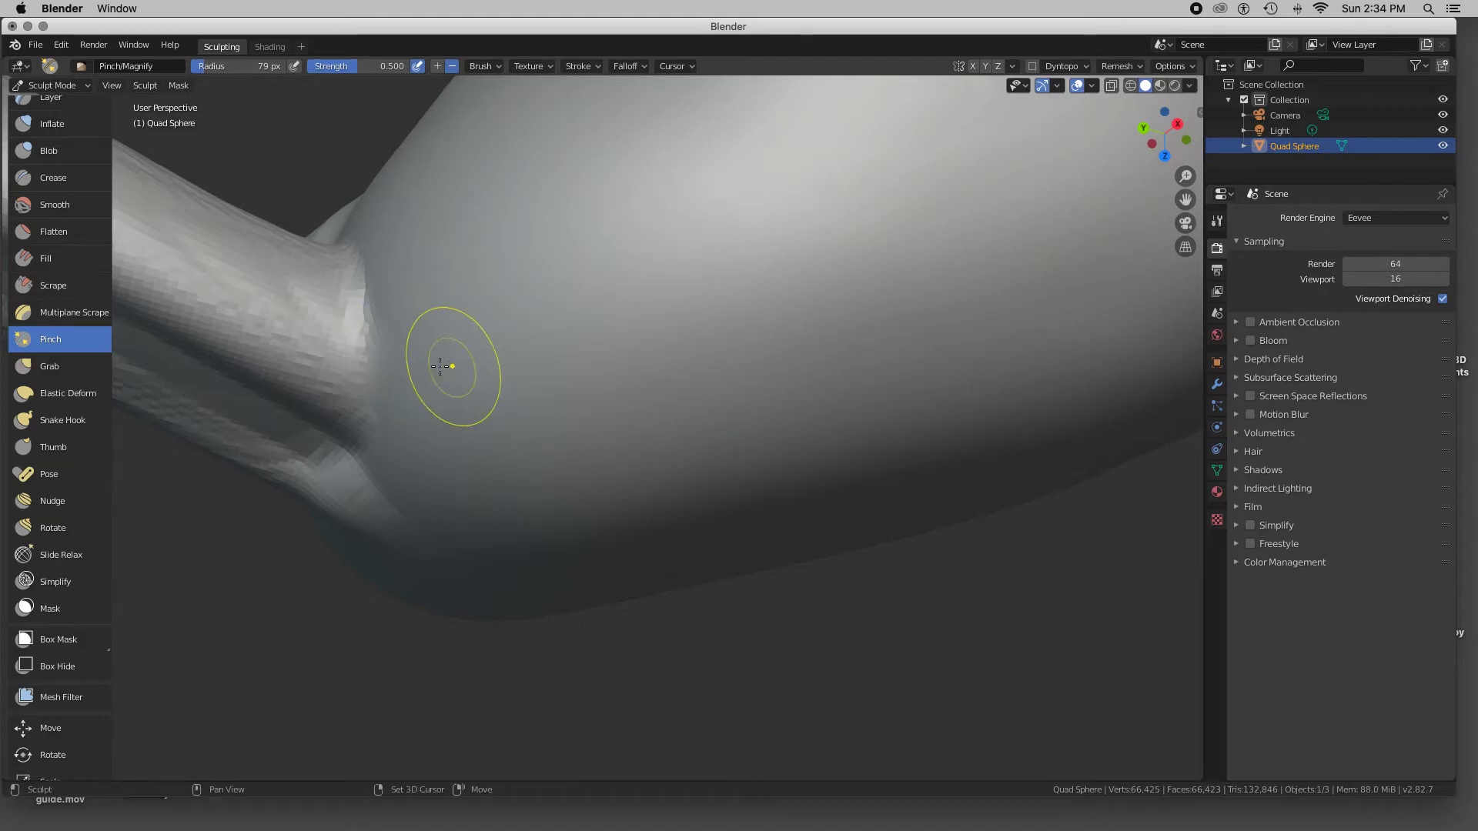
shift+right_drag(417, 361, 517, 382)
shift+scroll(516, 382, left, 6)
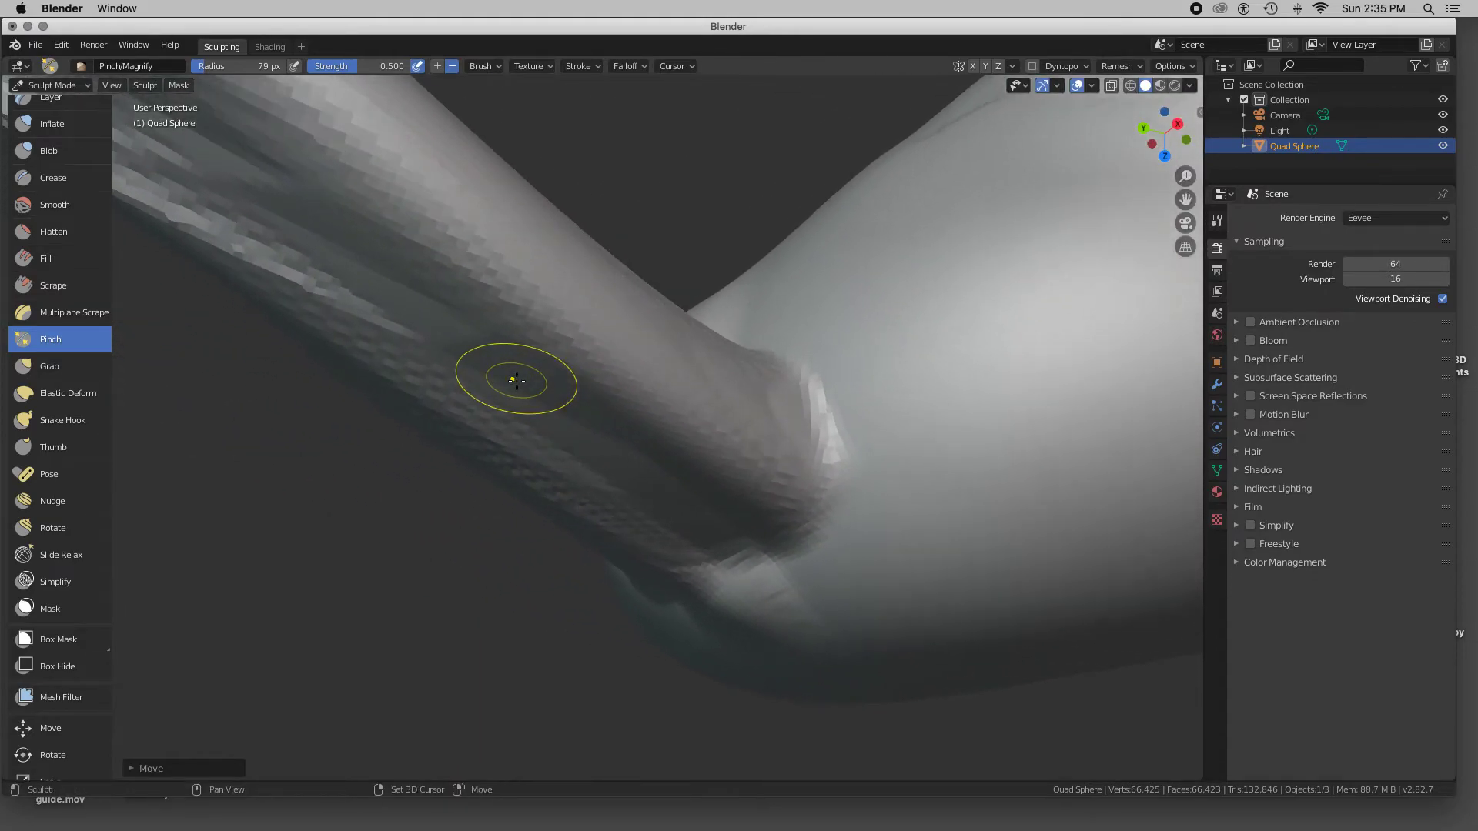
shift+scroll(515, 381, left, 4)
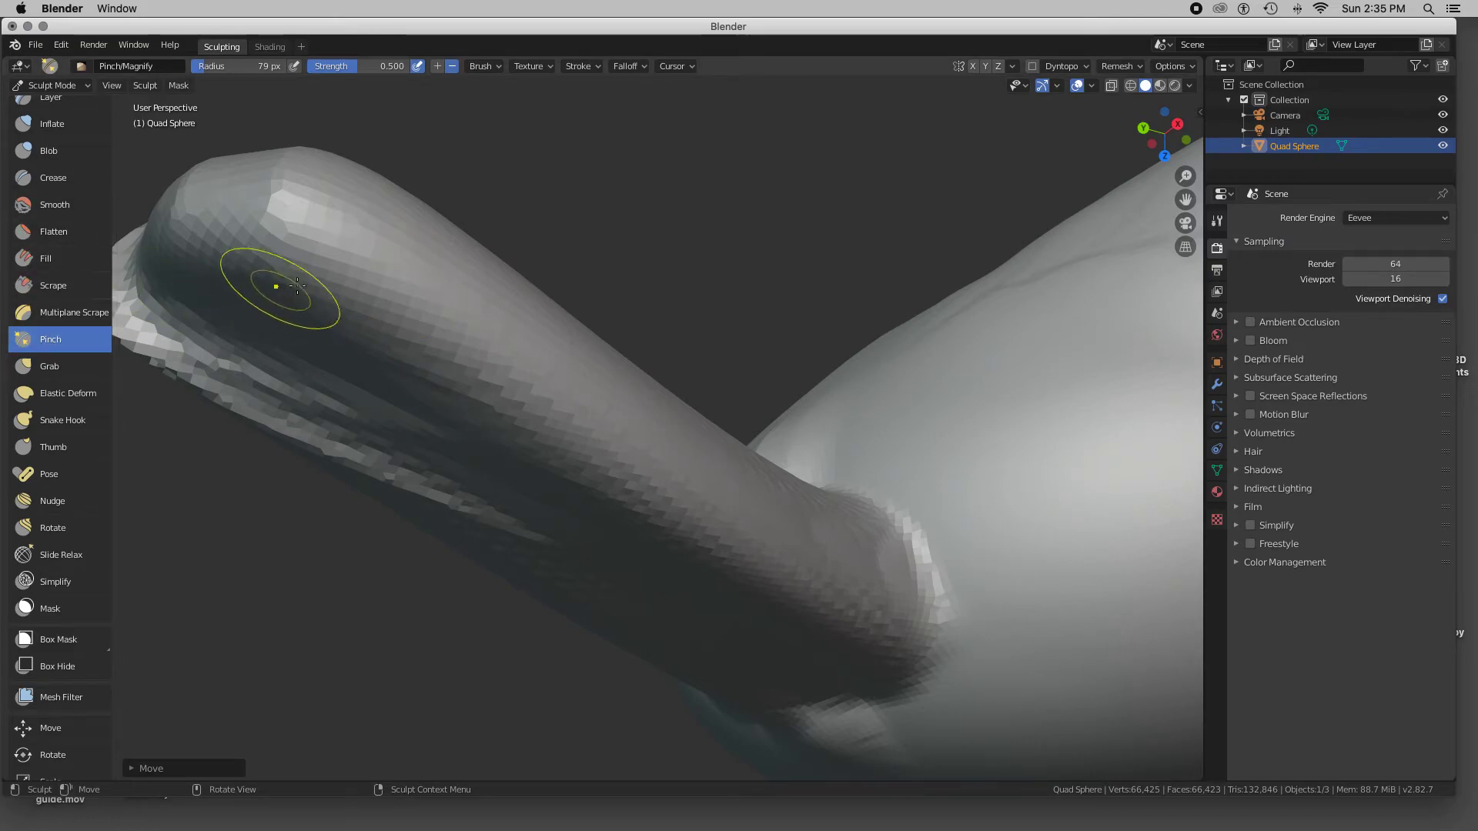
drag(286, 178, 279, 229)
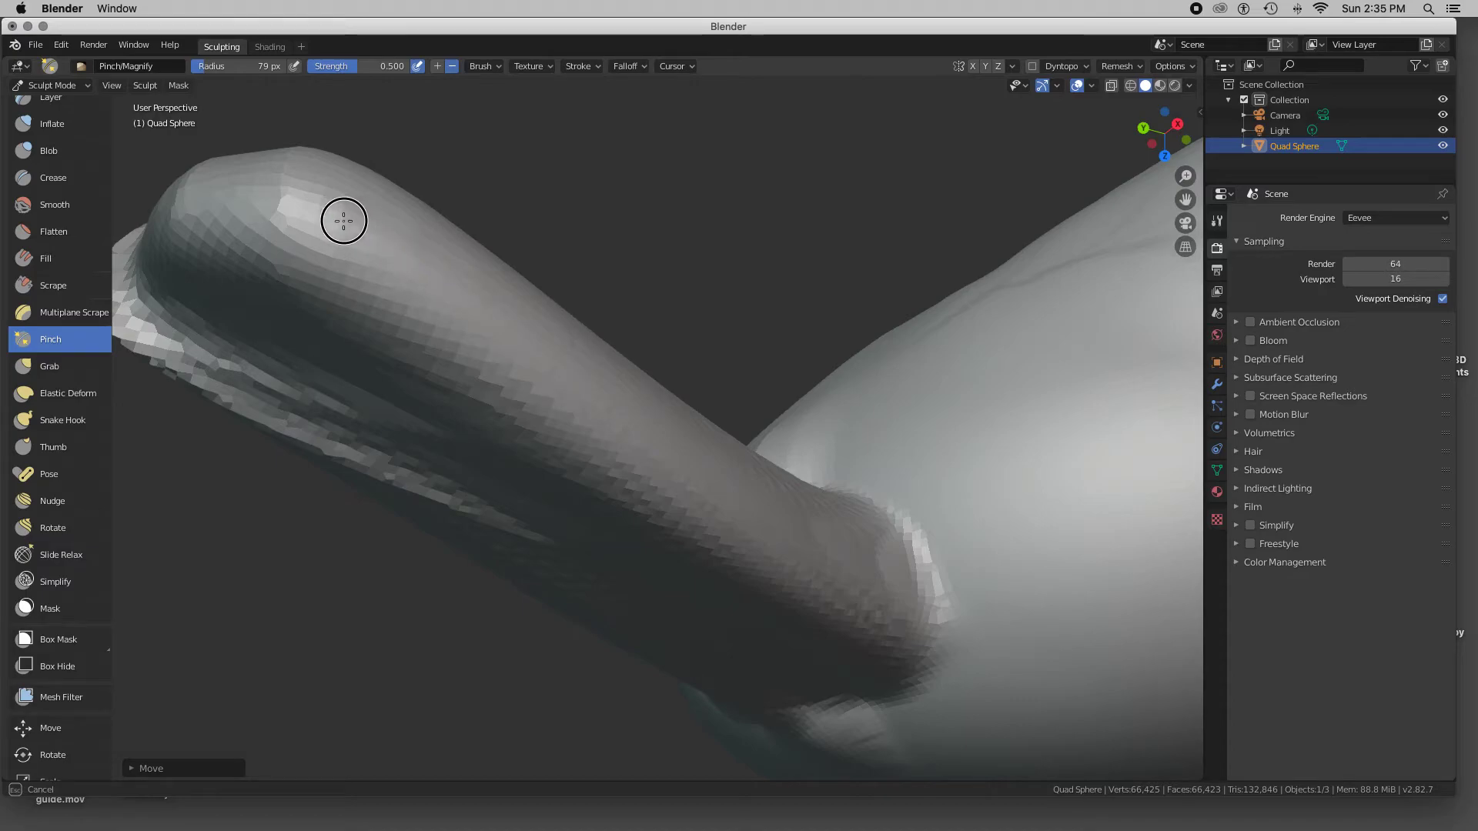
drag(627, 382, 350, 245)
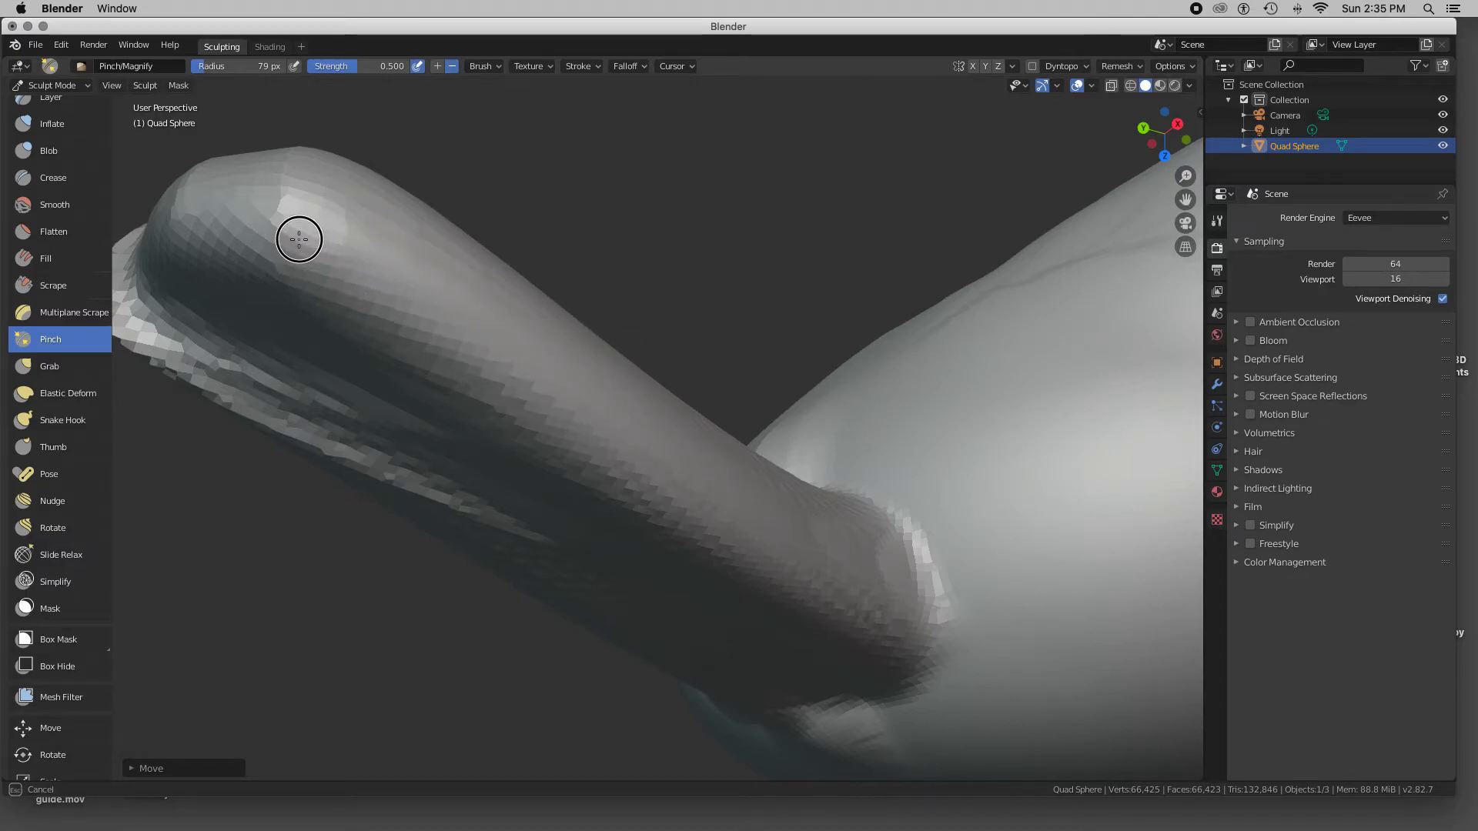
drag(443, 289, 449, 320)
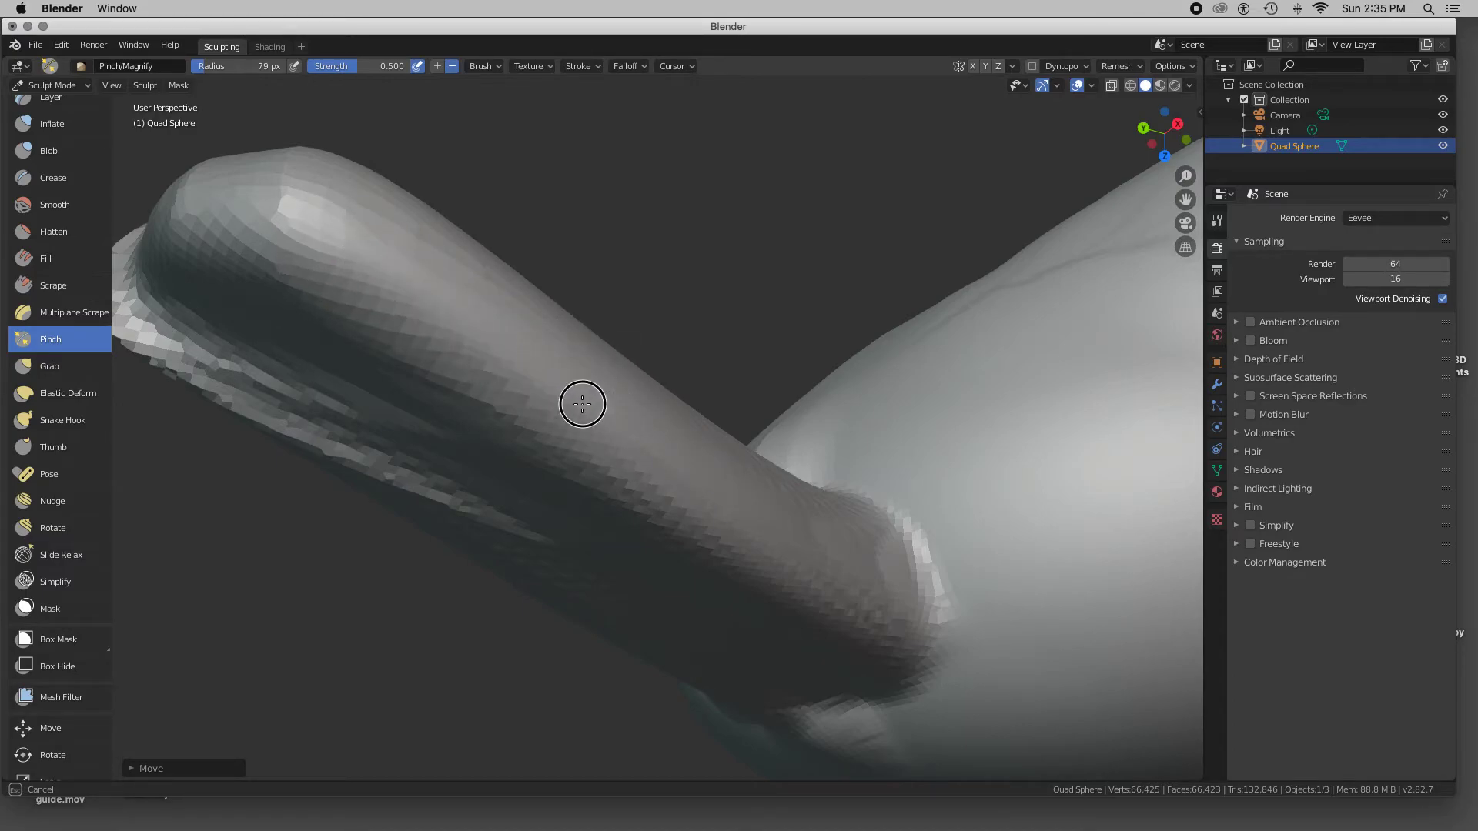
mouse_move(622, 459)
mouse_down()
mouse_move(538, 425)
mouse_move(479, 360)
mouse_up()
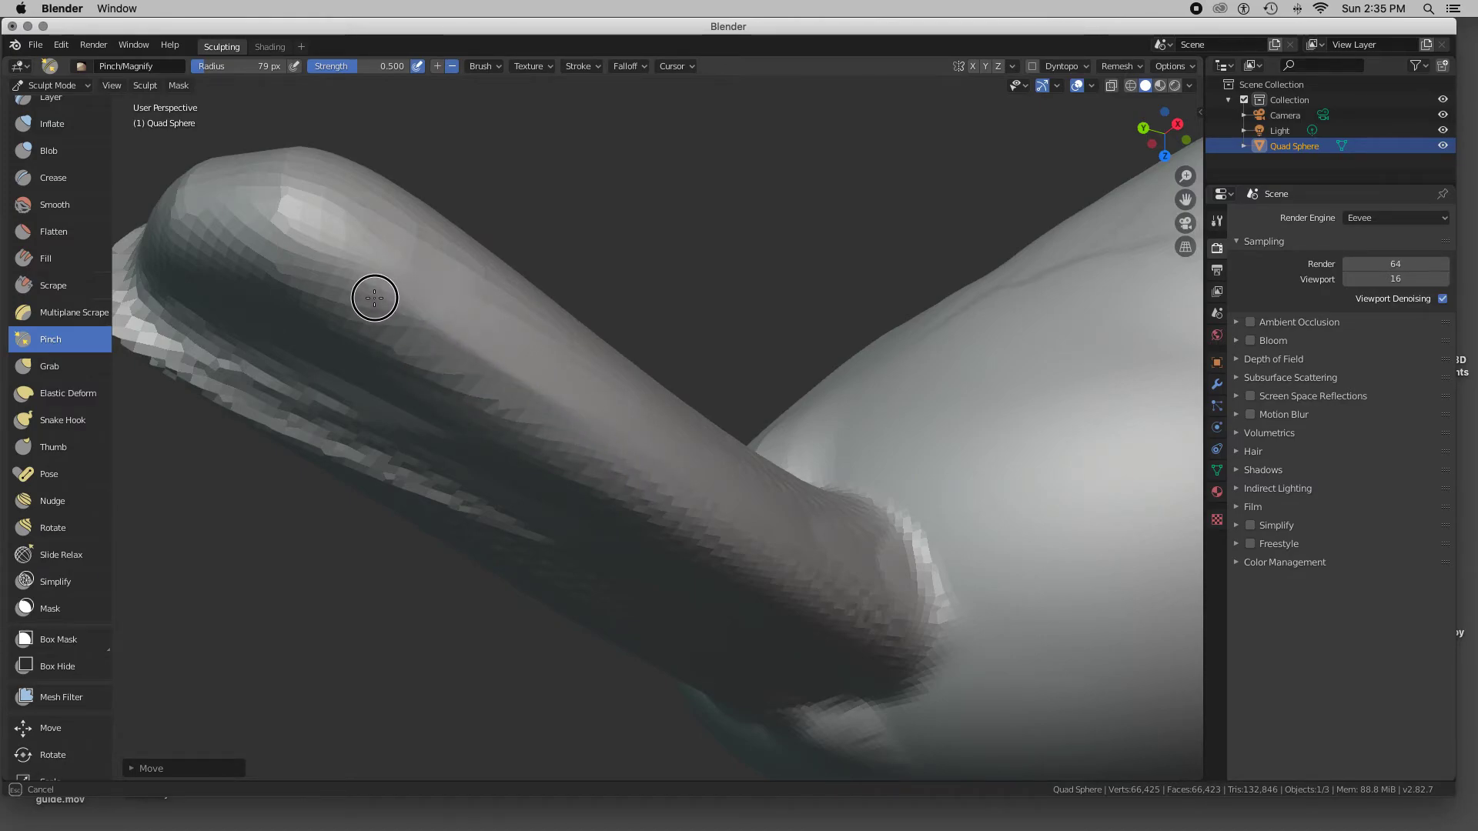
Step: Sharpen a ridge along the arm's lower side edge with back-and-forth Pinch strokes
scroll(395, 303, up, 5)
scroll(396, 302, down, 6)
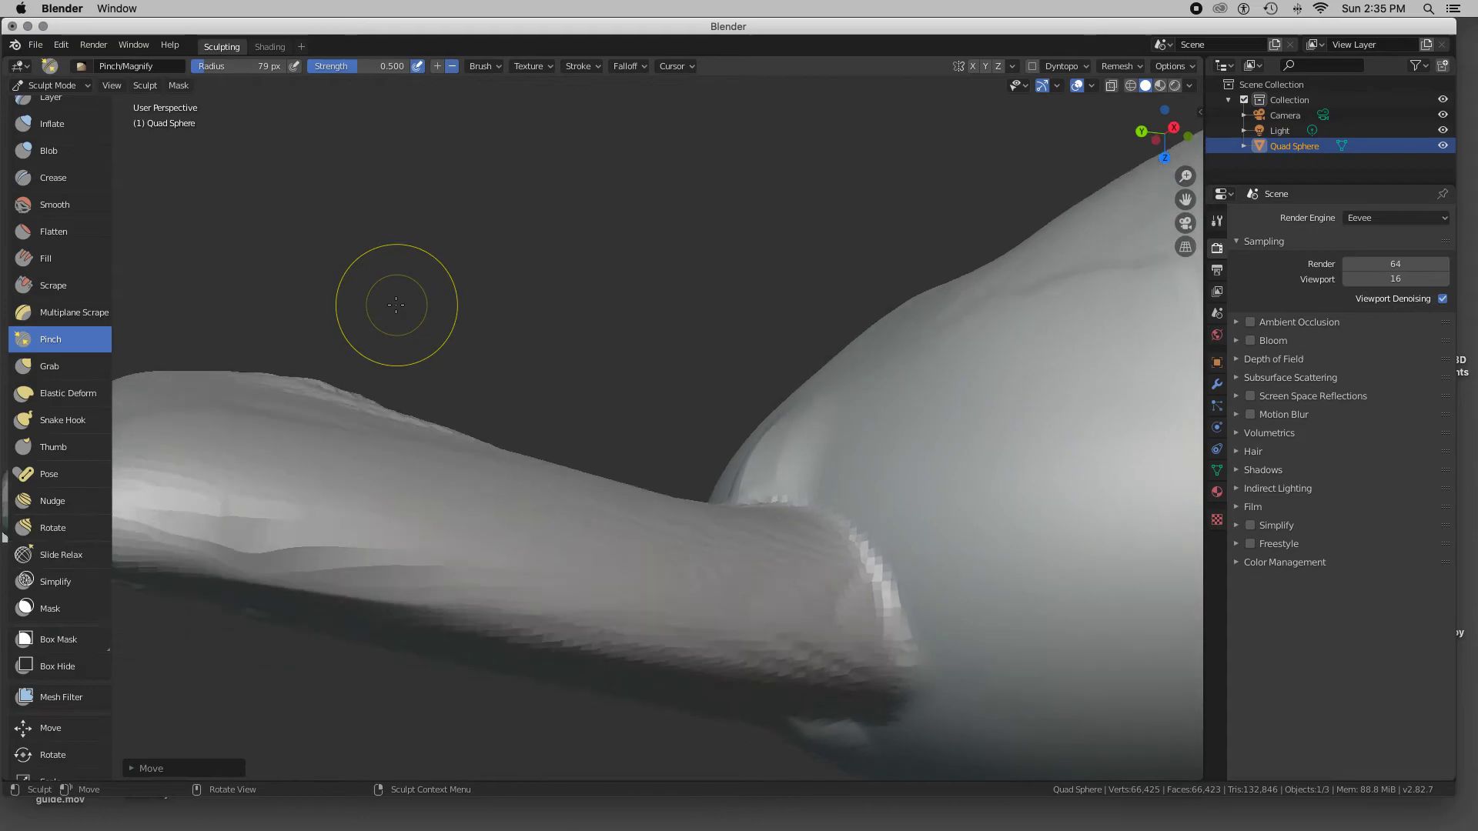
scroll(395, 302, up, 5)
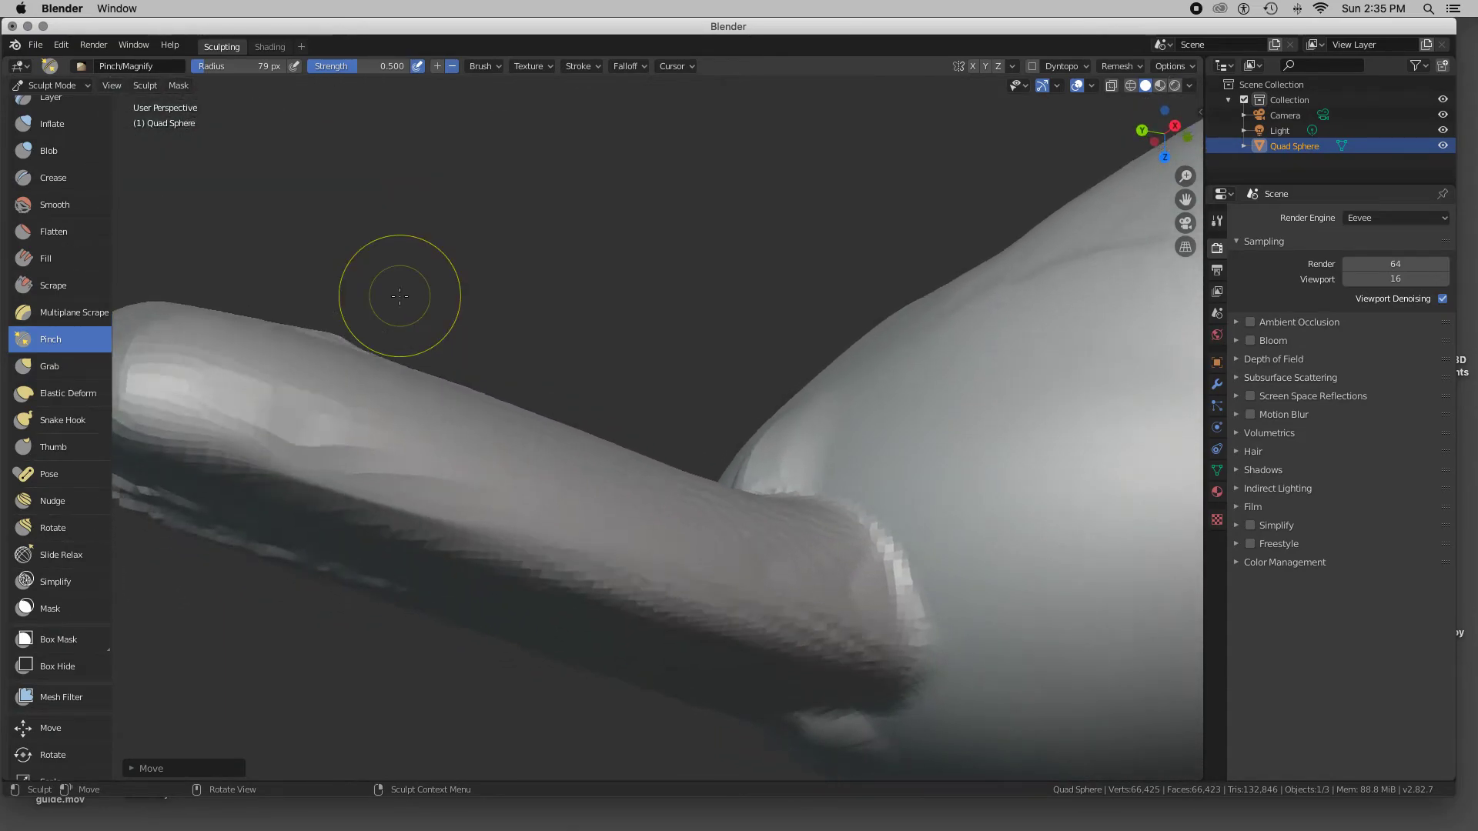
drag(373, 420, 380, 444)
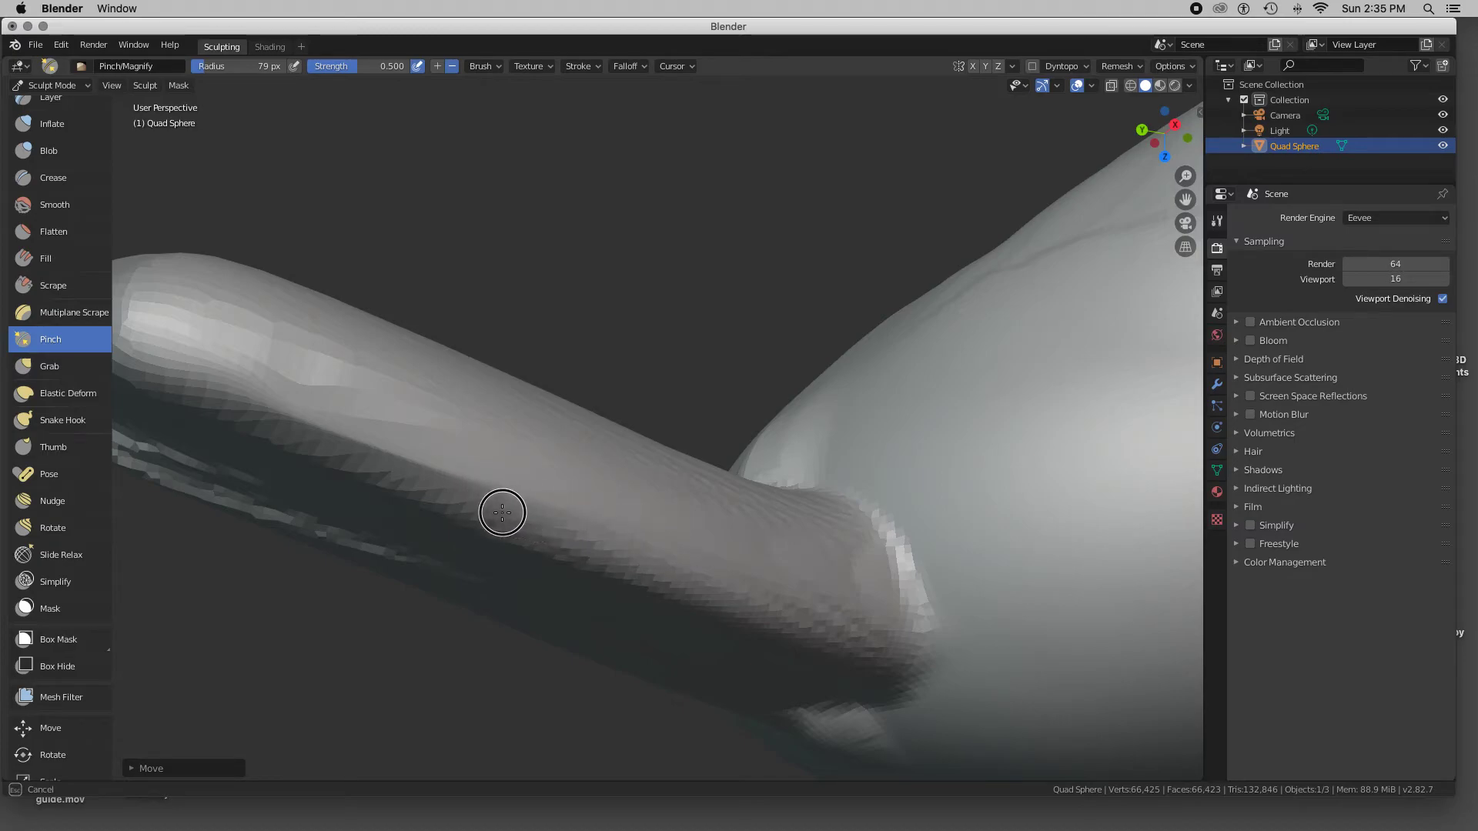
drag(725, 577, 486, 515)
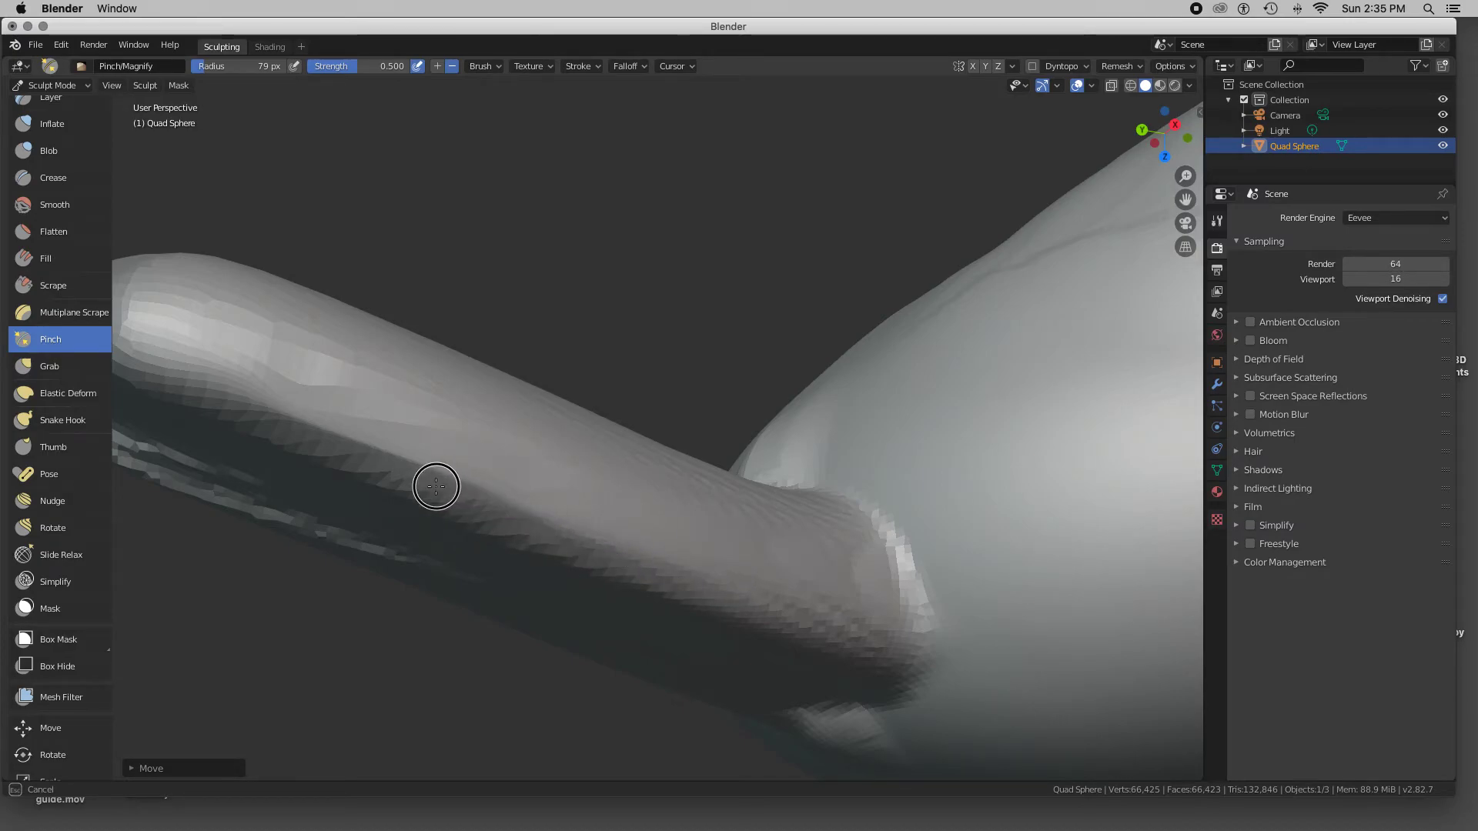
drag(435, 486, 576, 524)
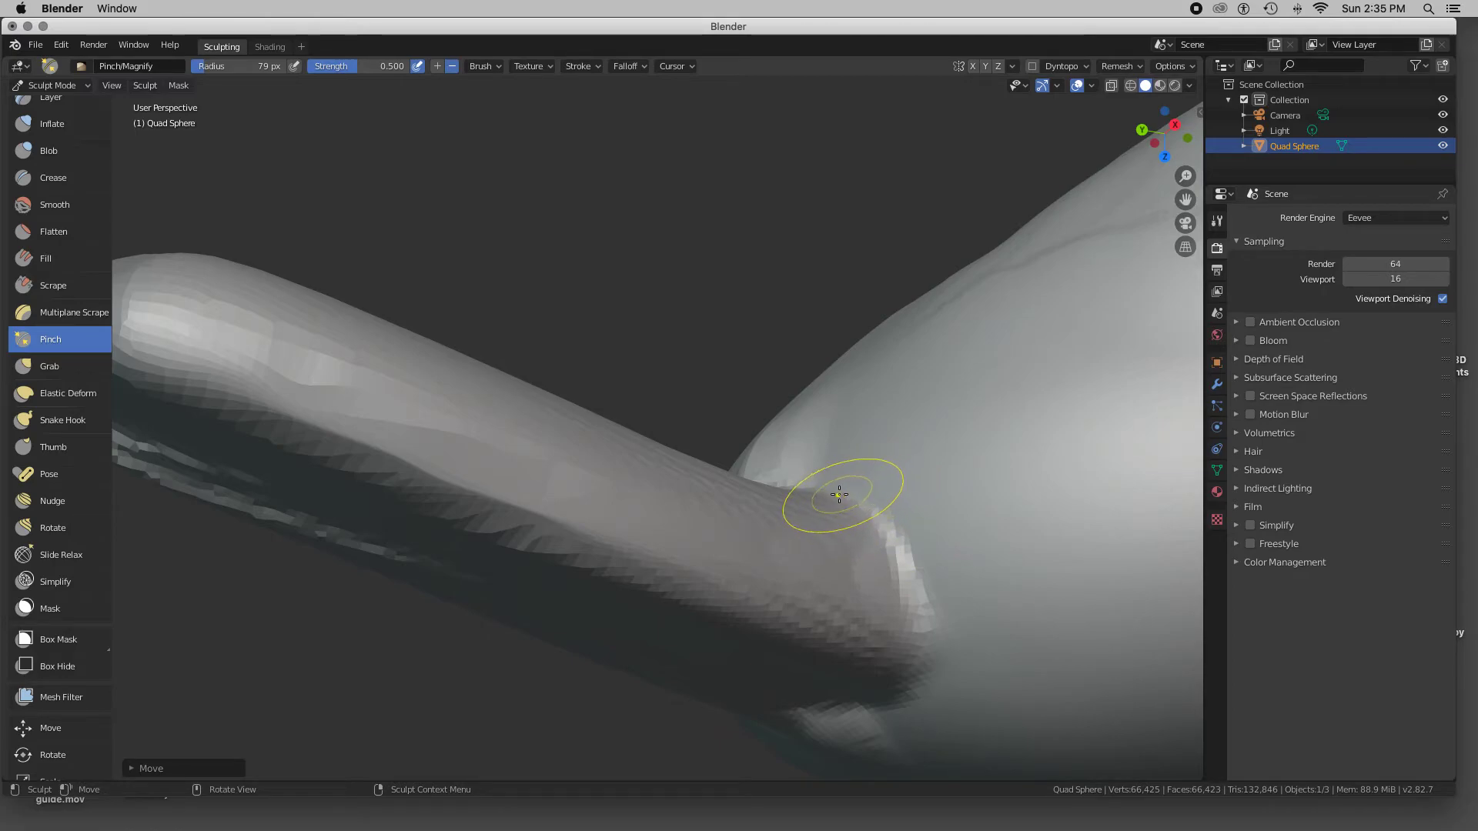
Step: Pinch the rim where the arm joins the body, then the opposite side of the same joint
drag(884, 505, 888, 591)
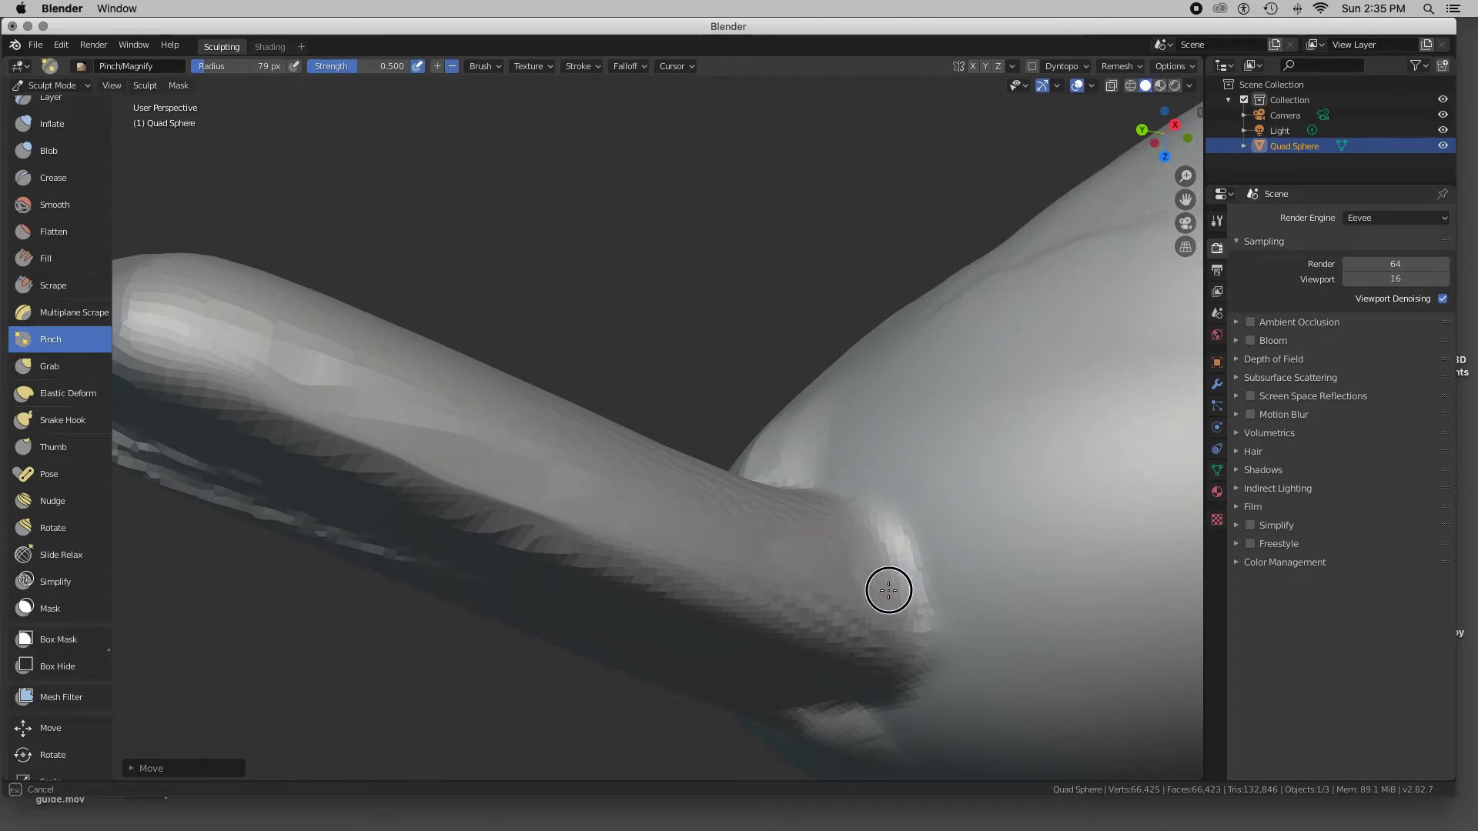
drag(842, 558, 695, 520)
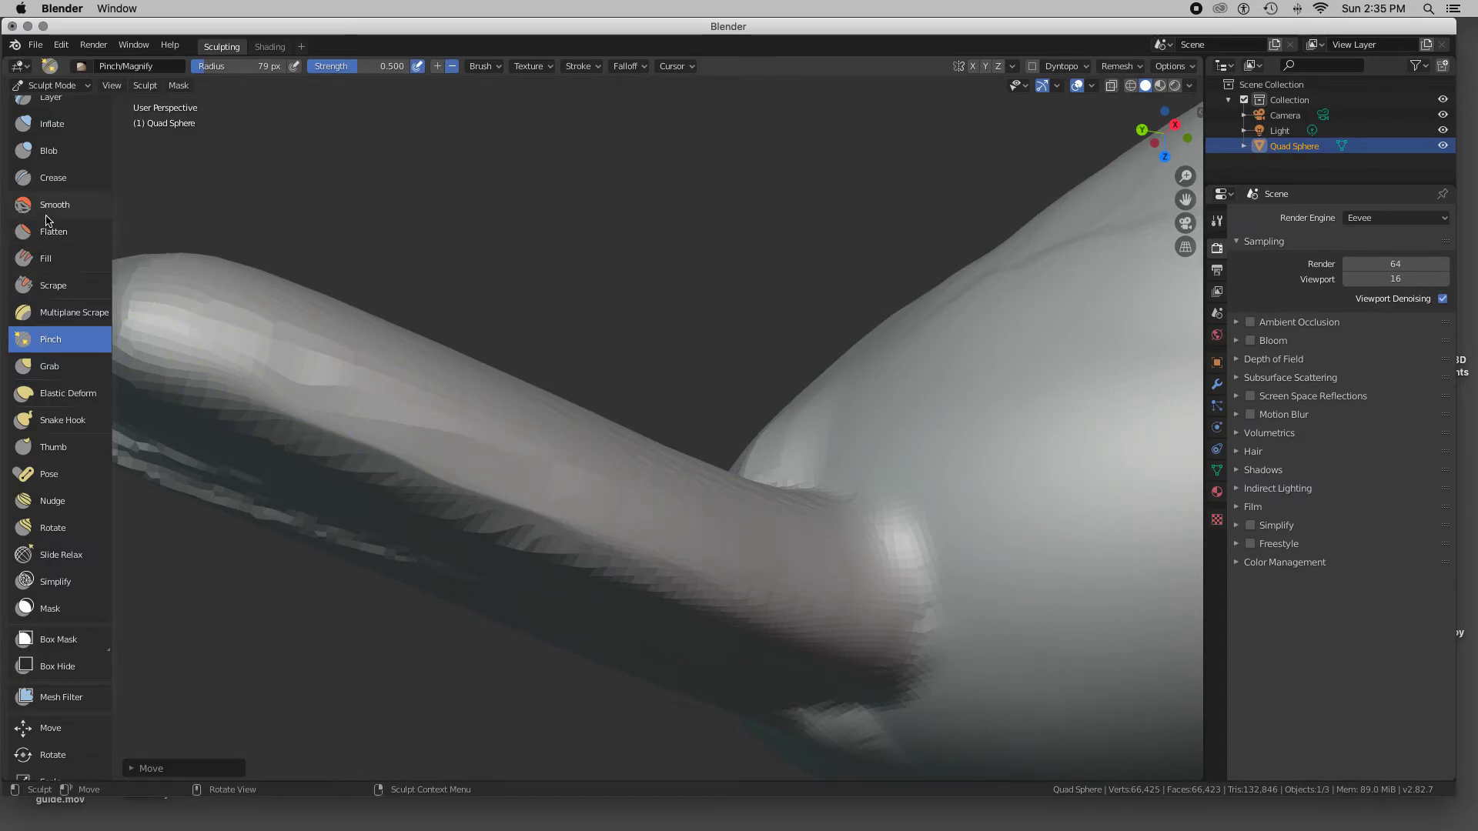
scroll(890, 577, up, 10)
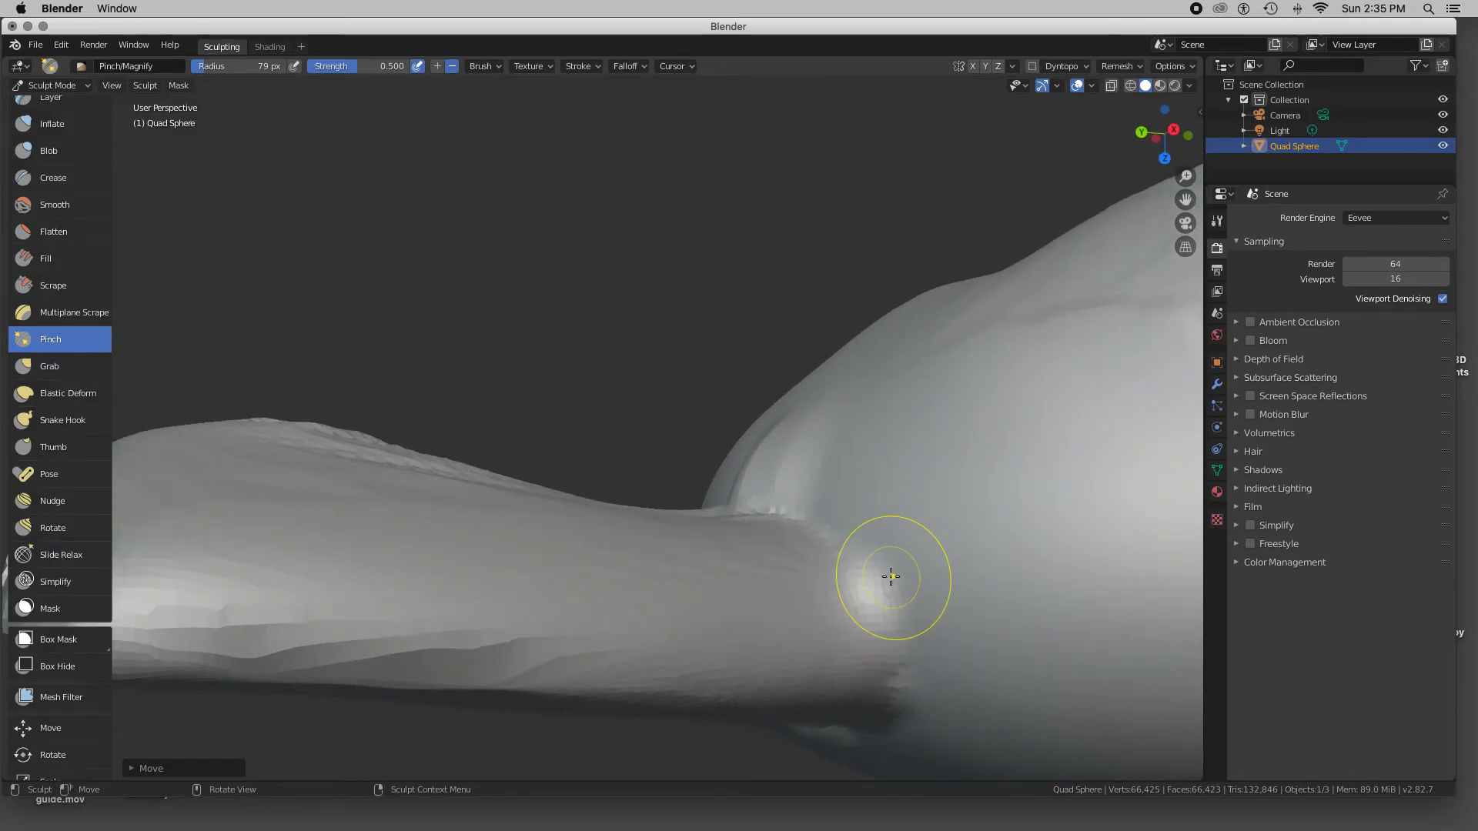
scroll(890, 577, up, 2)
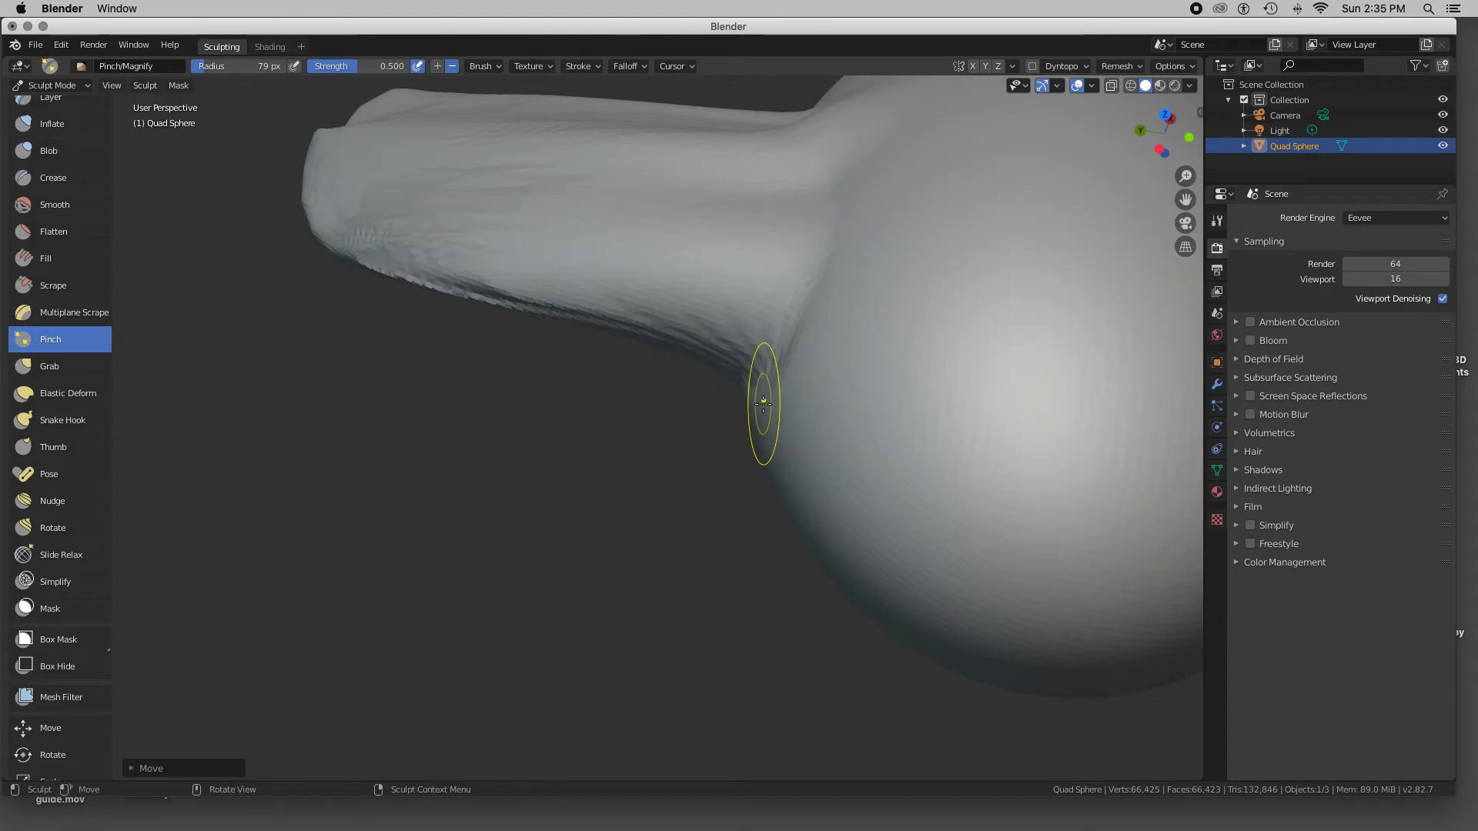
drag(763, 402, 778, 330)
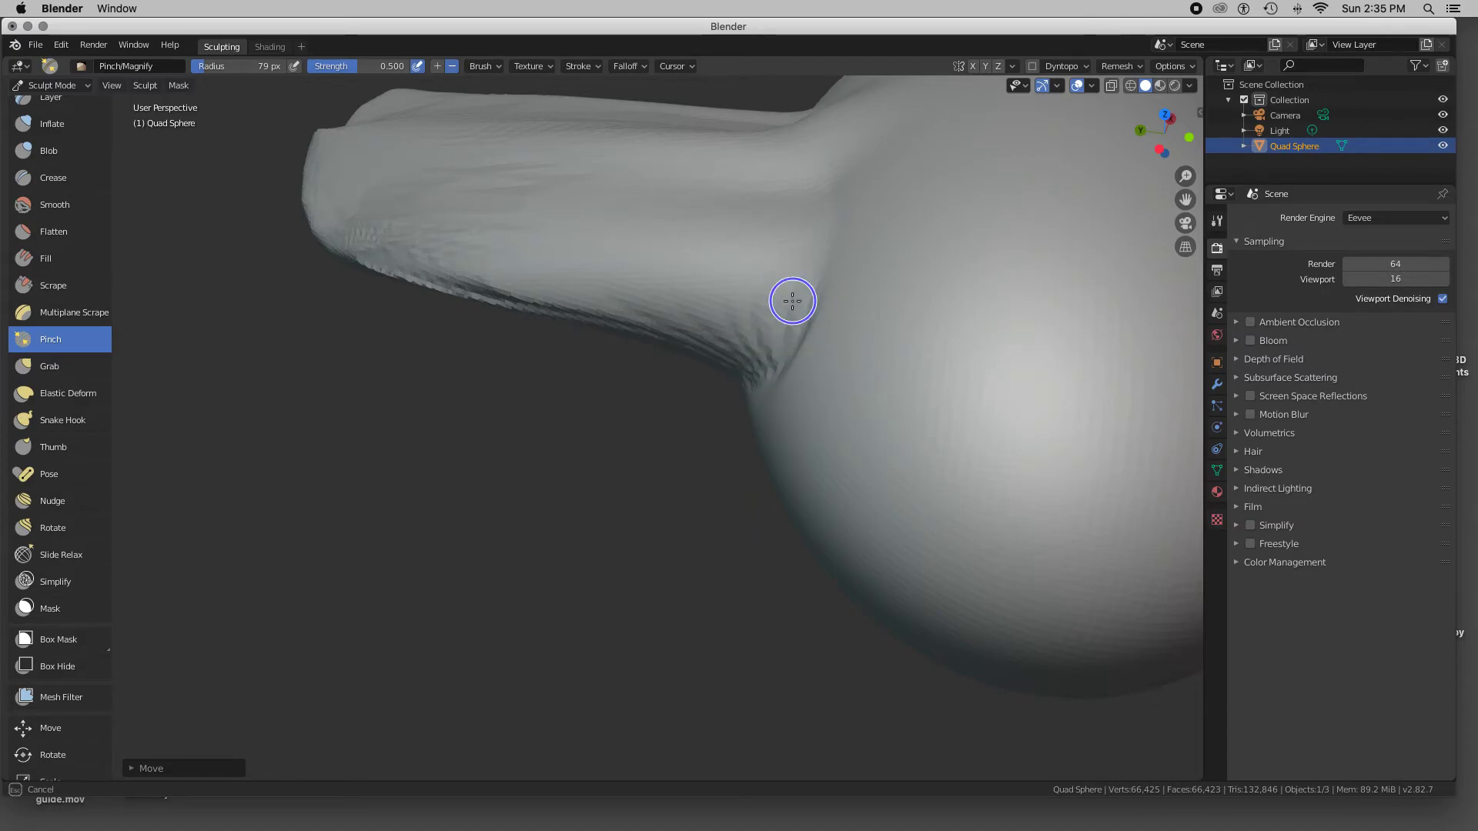
drag(794, 294, 752, 347)
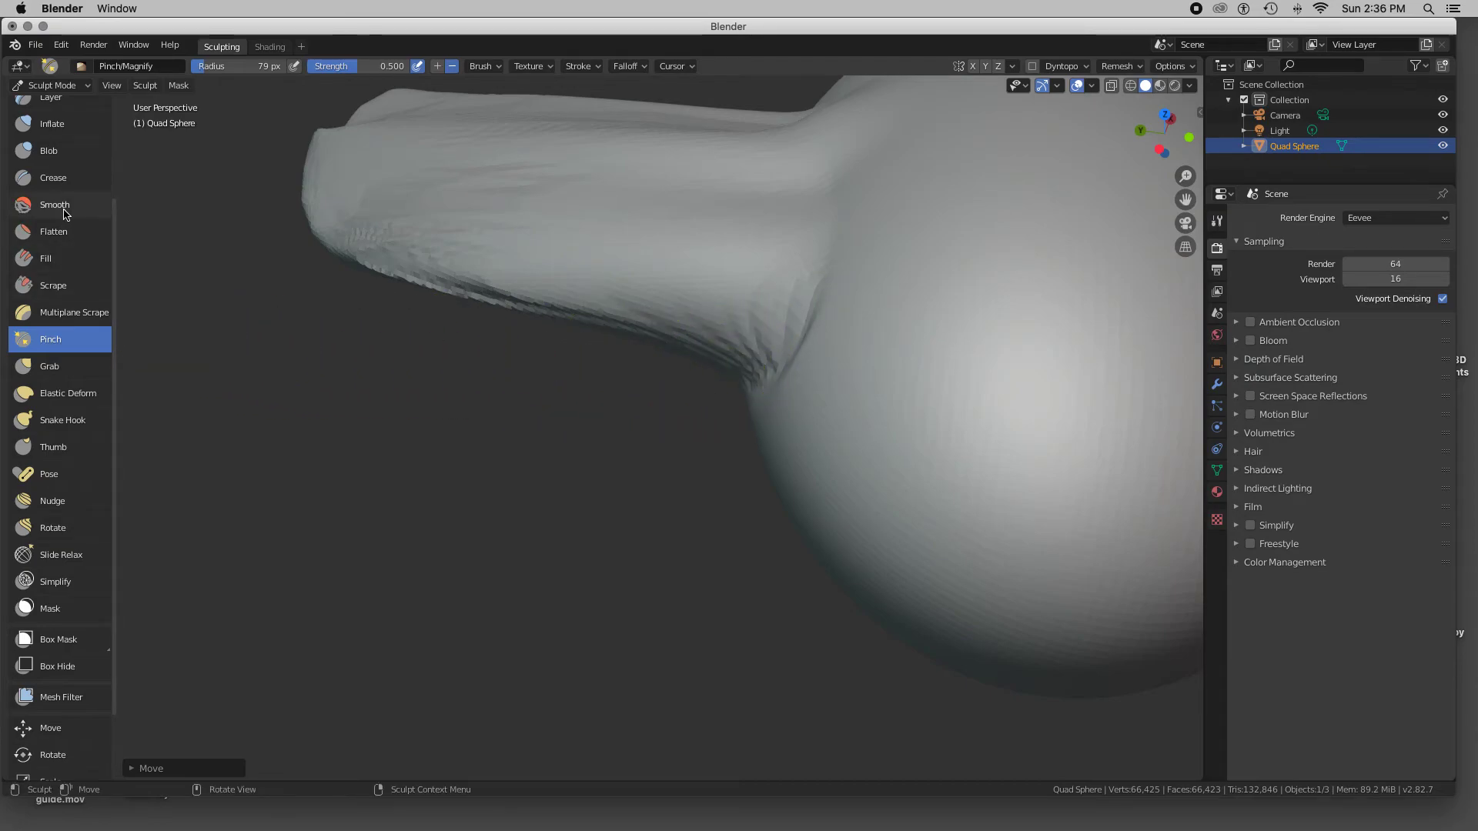
Step: Carve a round, eye-like groove into the body's bulge near the arm with the Crease brush at strength 0.250
click(54, 179)
mouse_move(905, 329)
mouse_down()
mouse_move(957, 339)
mouse_move(885, 333)
mouse_up()
mouse_move(1049, 374)
mouse_down()
mouse_move(931, 354)
mouse_move(1046, 390)
mouse_move(954, 363)
mouse_up()
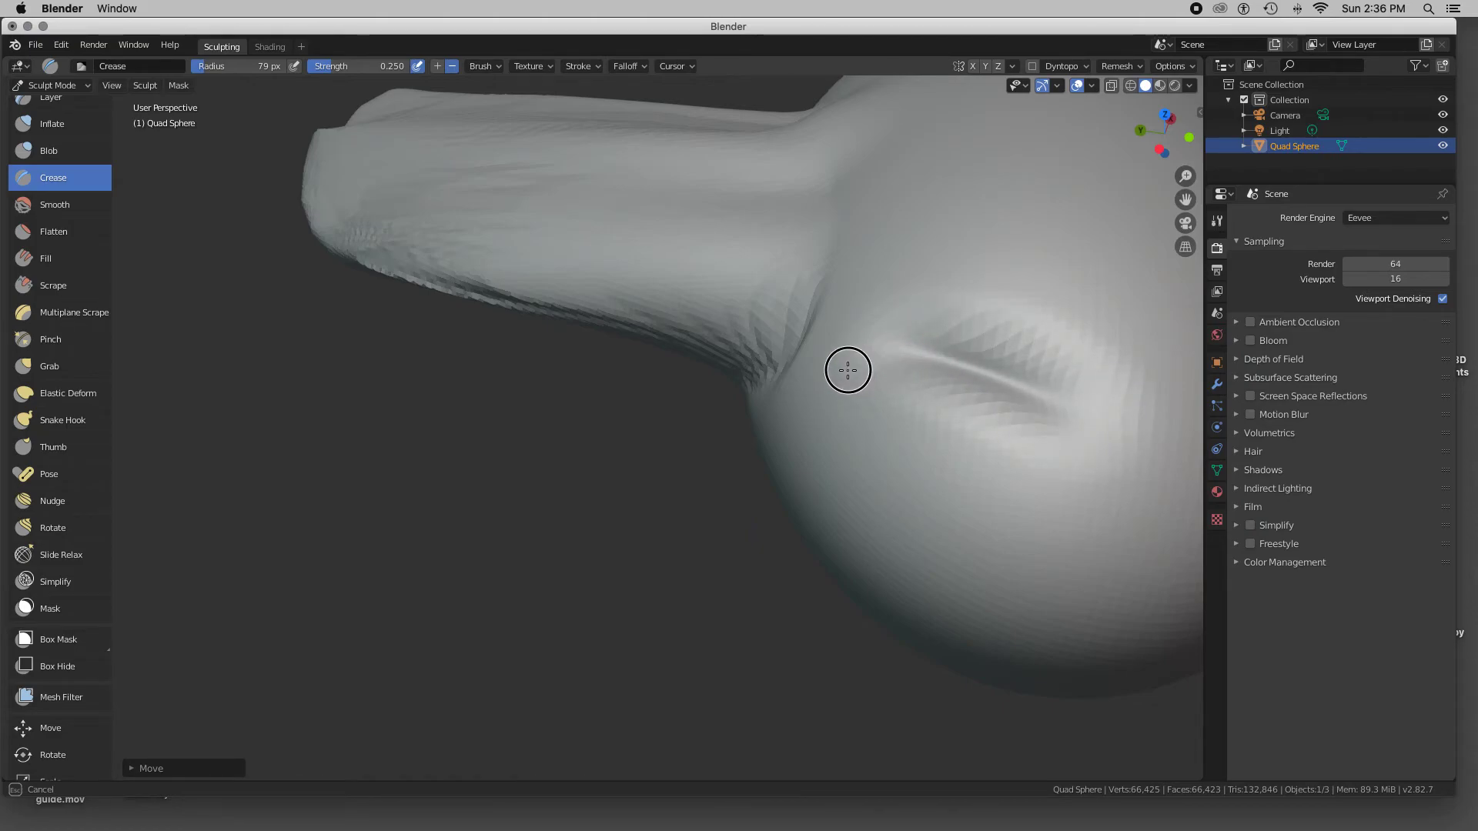
mouse_move(1024, 399)
mouse_down()
mouse_move(1124, 541)
mouse_move(1059, 551)
mouse_move(1073, 574)
mouse_move(1053, 592)
mouse_move(914, 634)
mouse_move(956, 575)
mouse_move(1013, 587)
mouse_move(912, 439)
mouse_up()
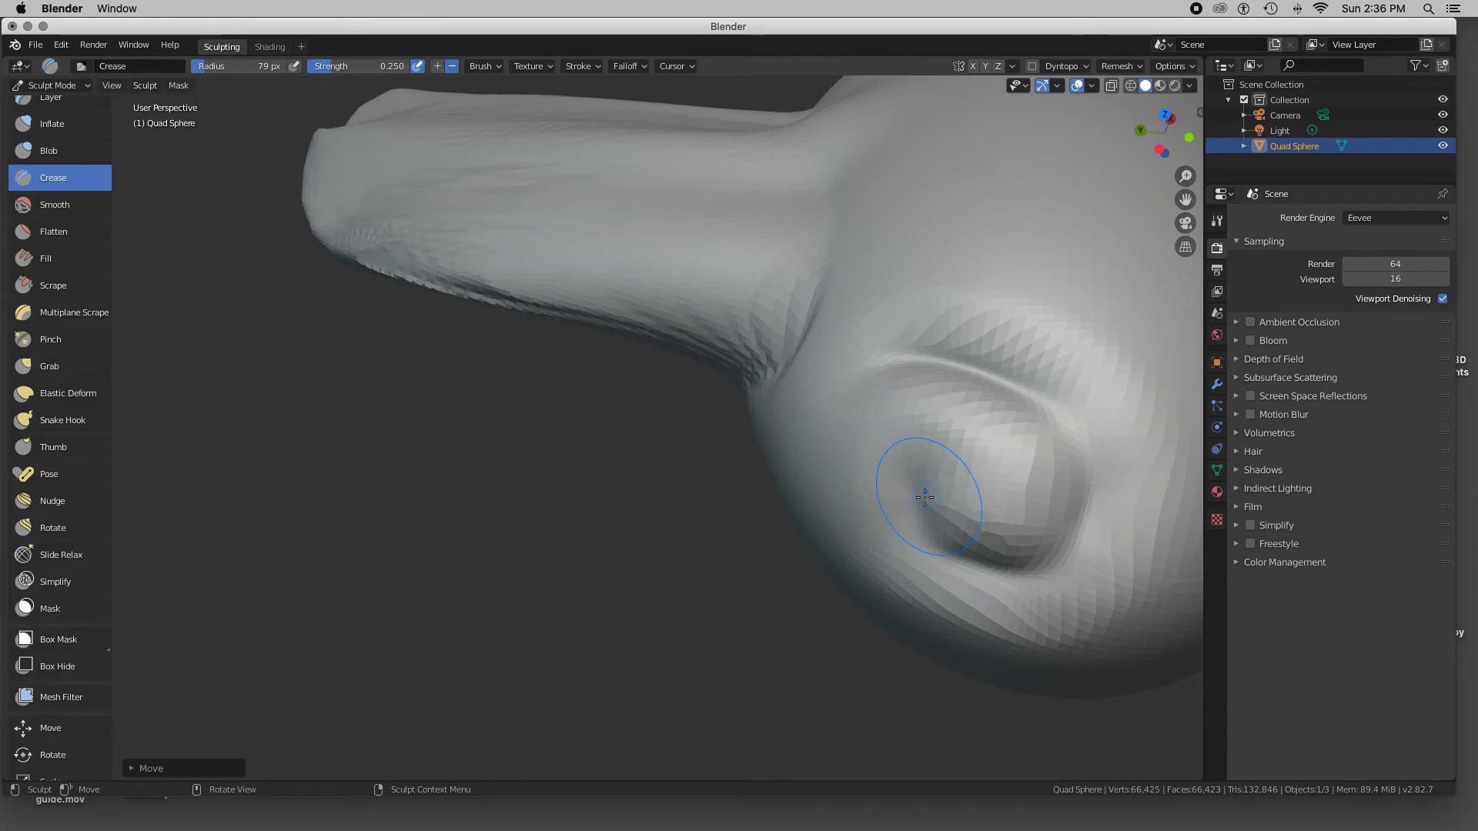
mouse_move(913, 491)
mouse_down()
mouse_move(919, 524)
mouse_move(1019, 576)
mouse_move(1073, 558)
mouse_up()
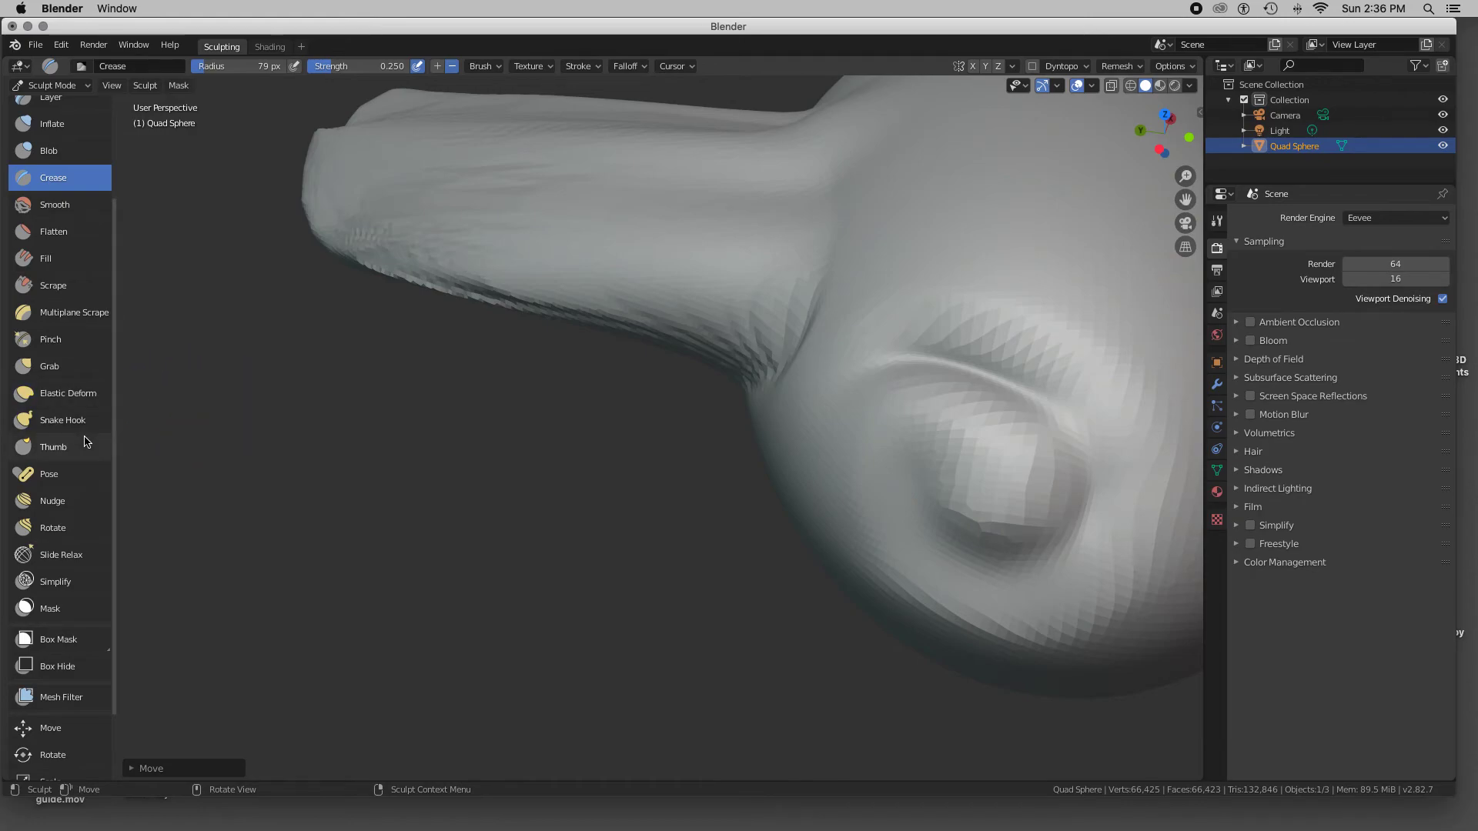
scroll(86, 442, down, 3)
scroll(87, 442, up, 5)
scroll(86, 442, up, 1)
scroll(291, 460, down, 6)
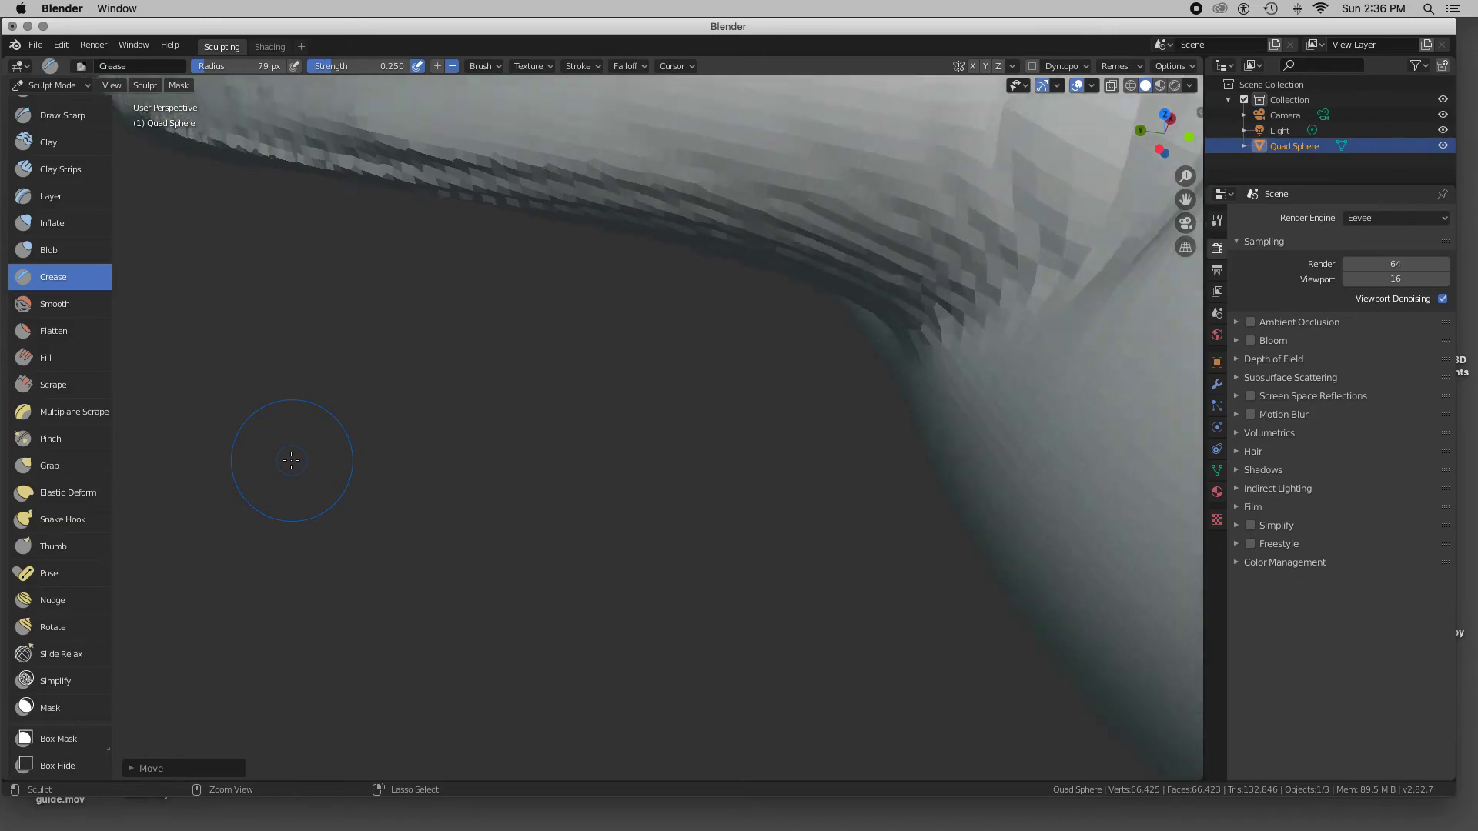
right_click(819, 542)
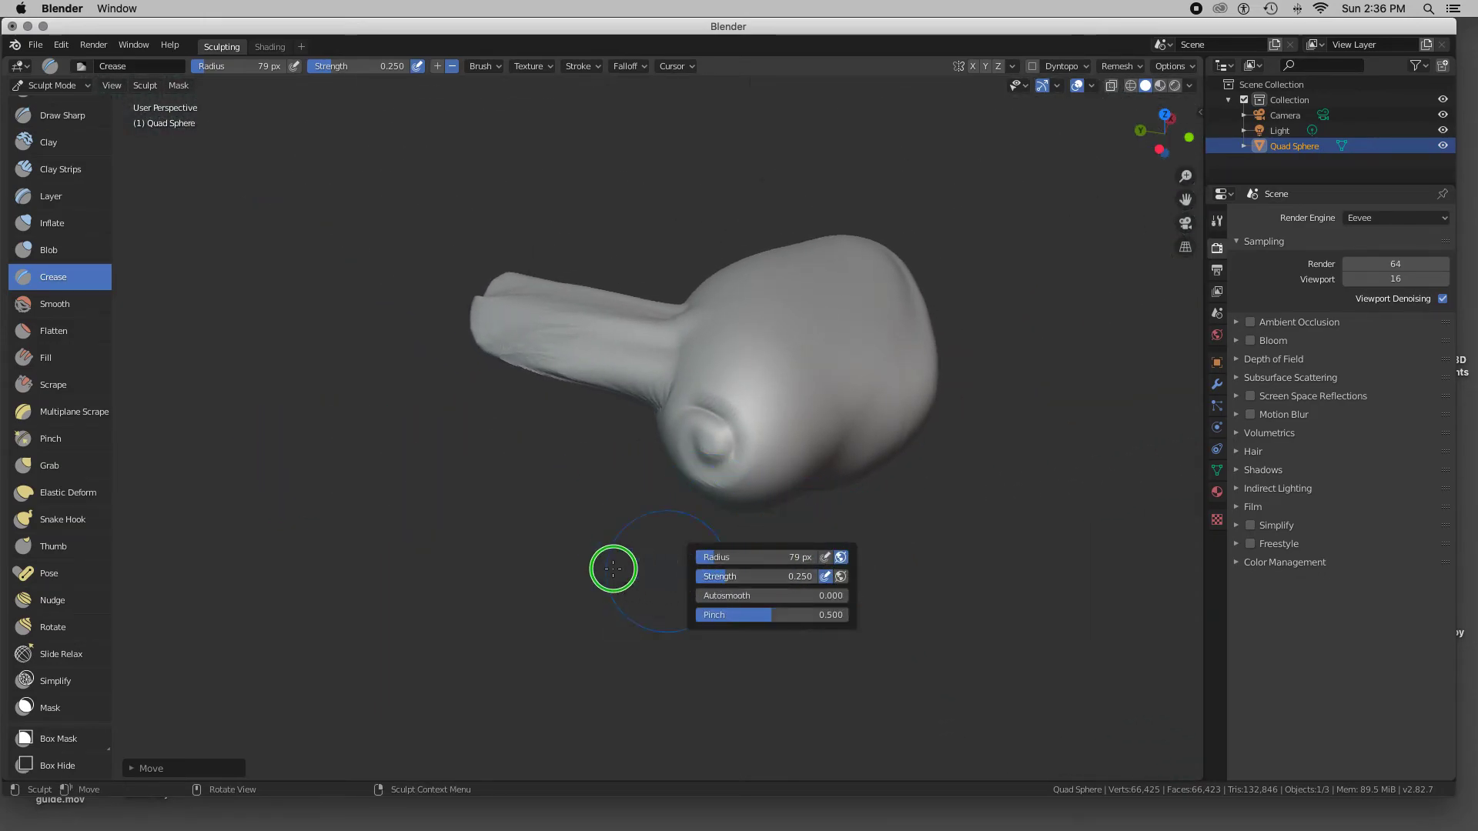
scroll(581, 490, down, 10)
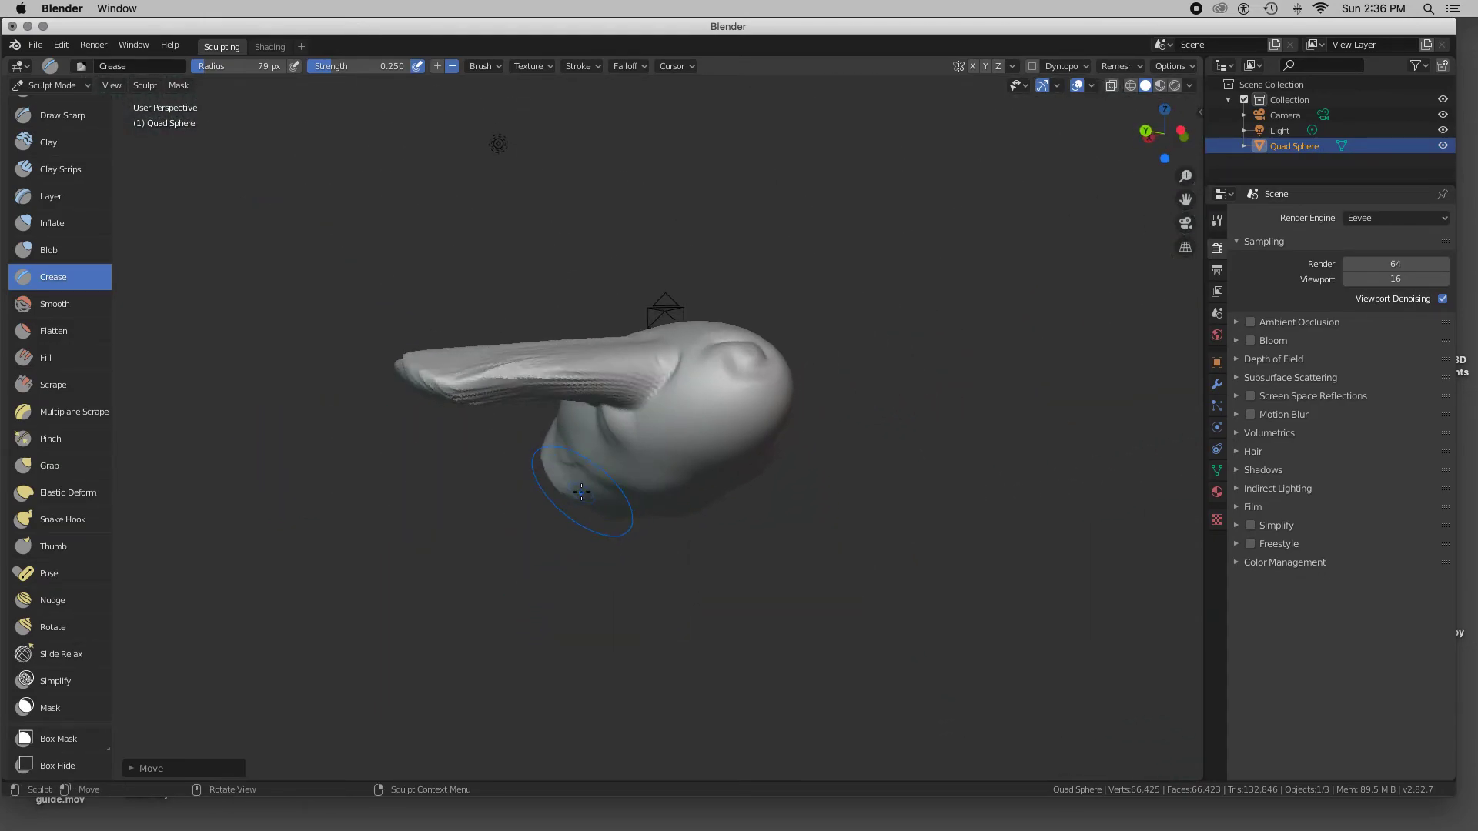
scroll(581, 492, left, 8)
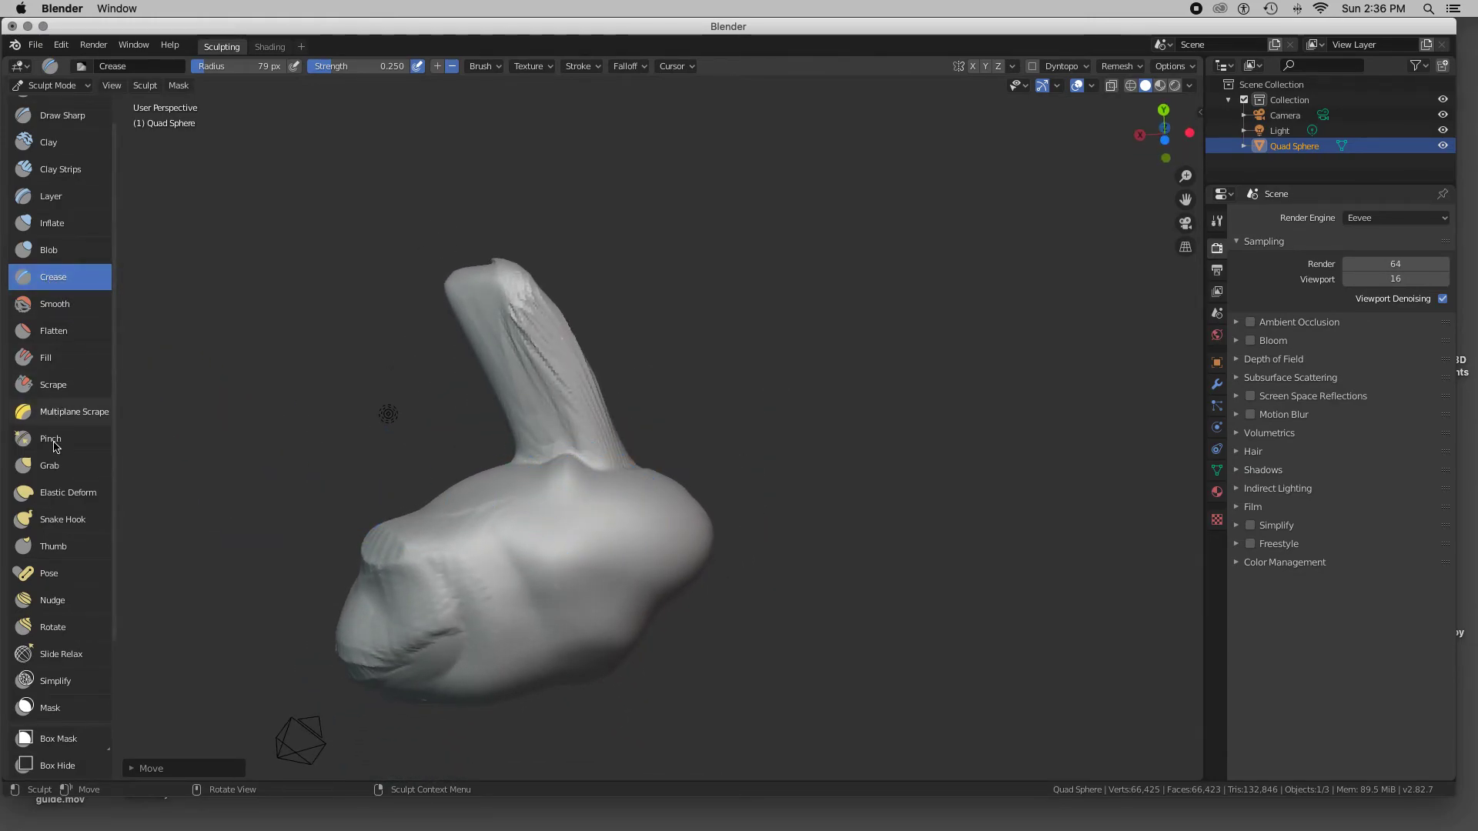
Step: Switch to the Grab brush and enlarge its radius to 250 px
click(52, 465)
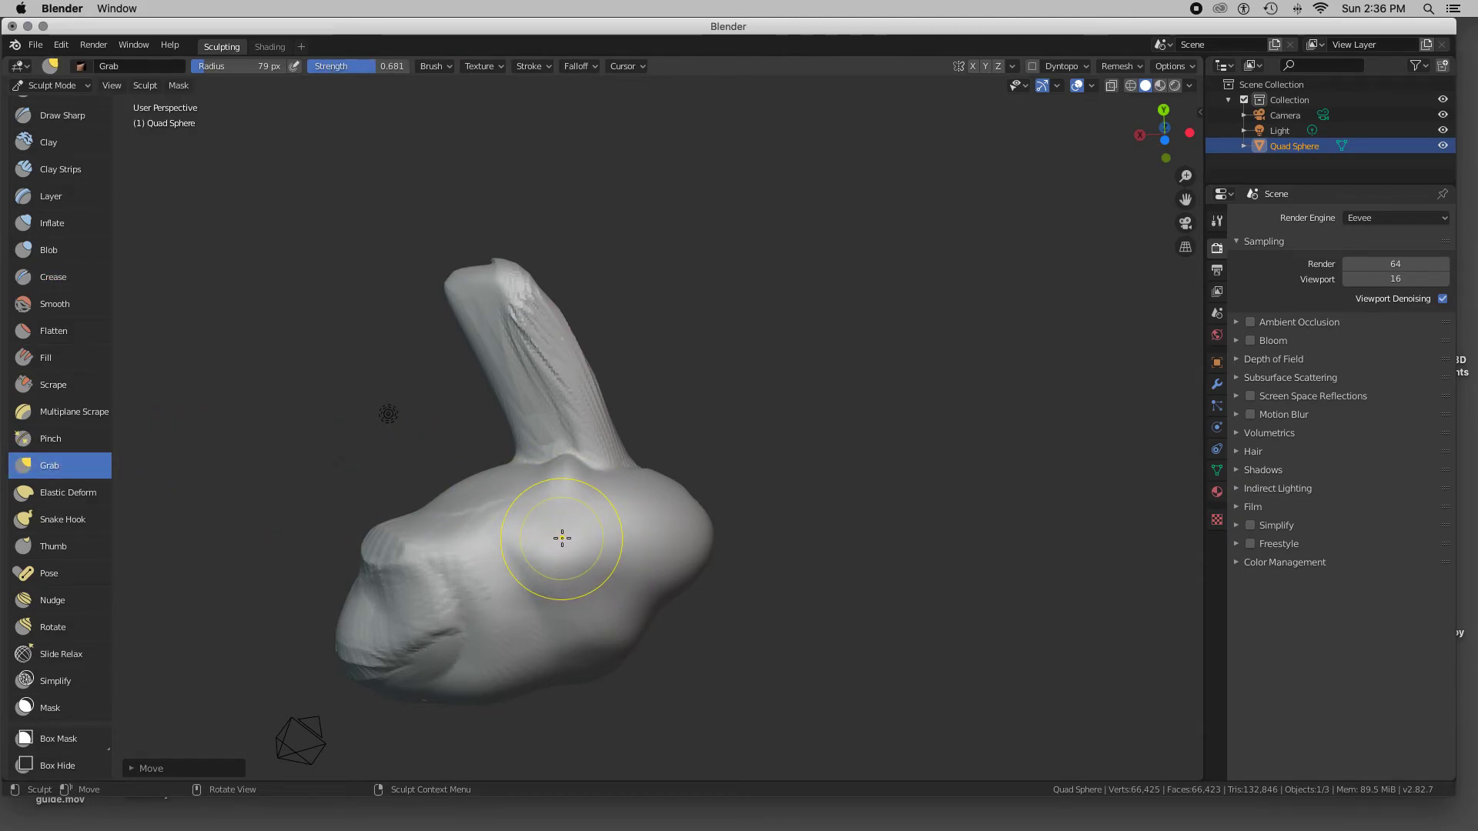
key(f)
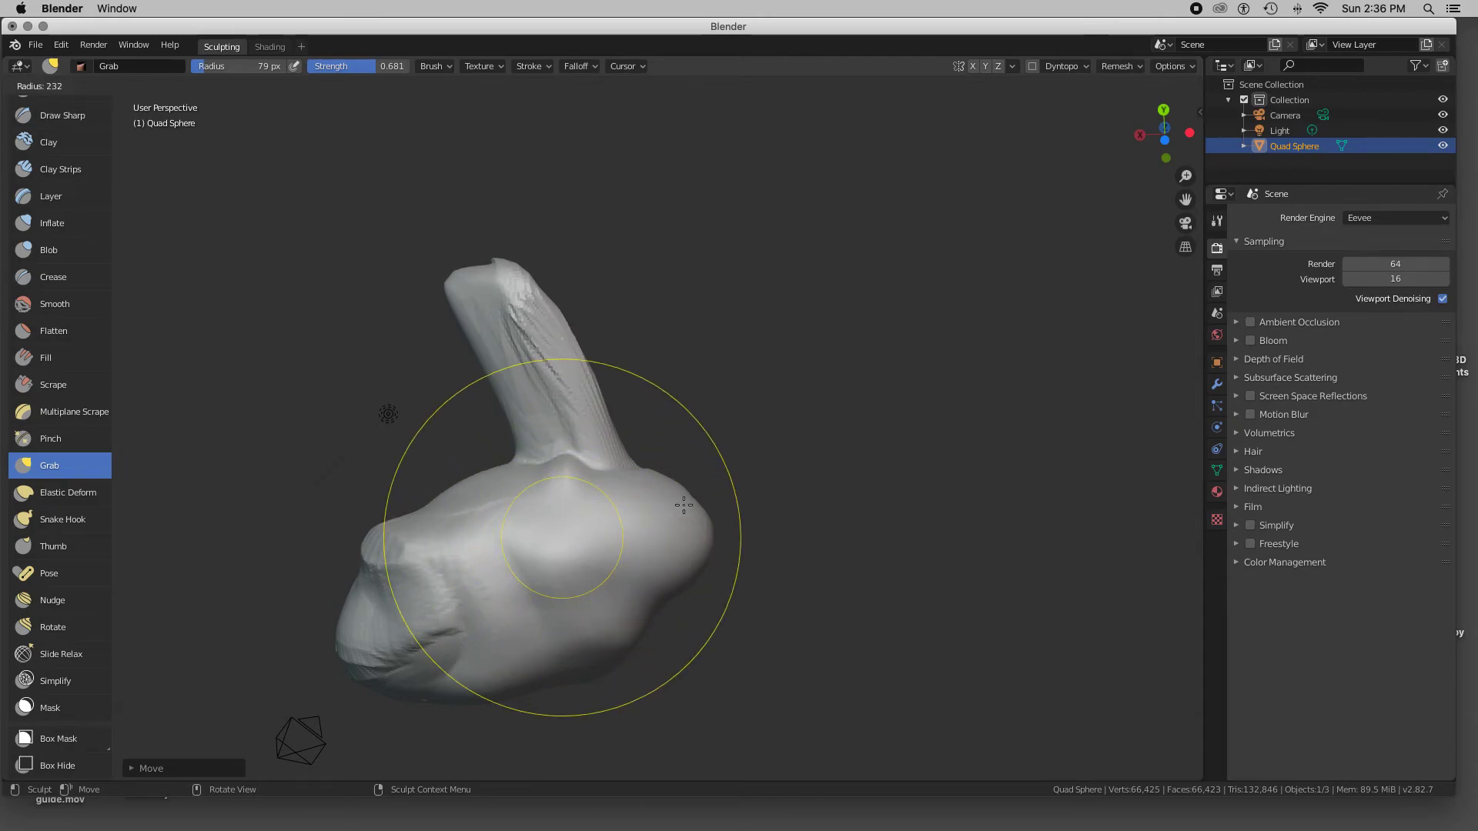
click(577, 519)
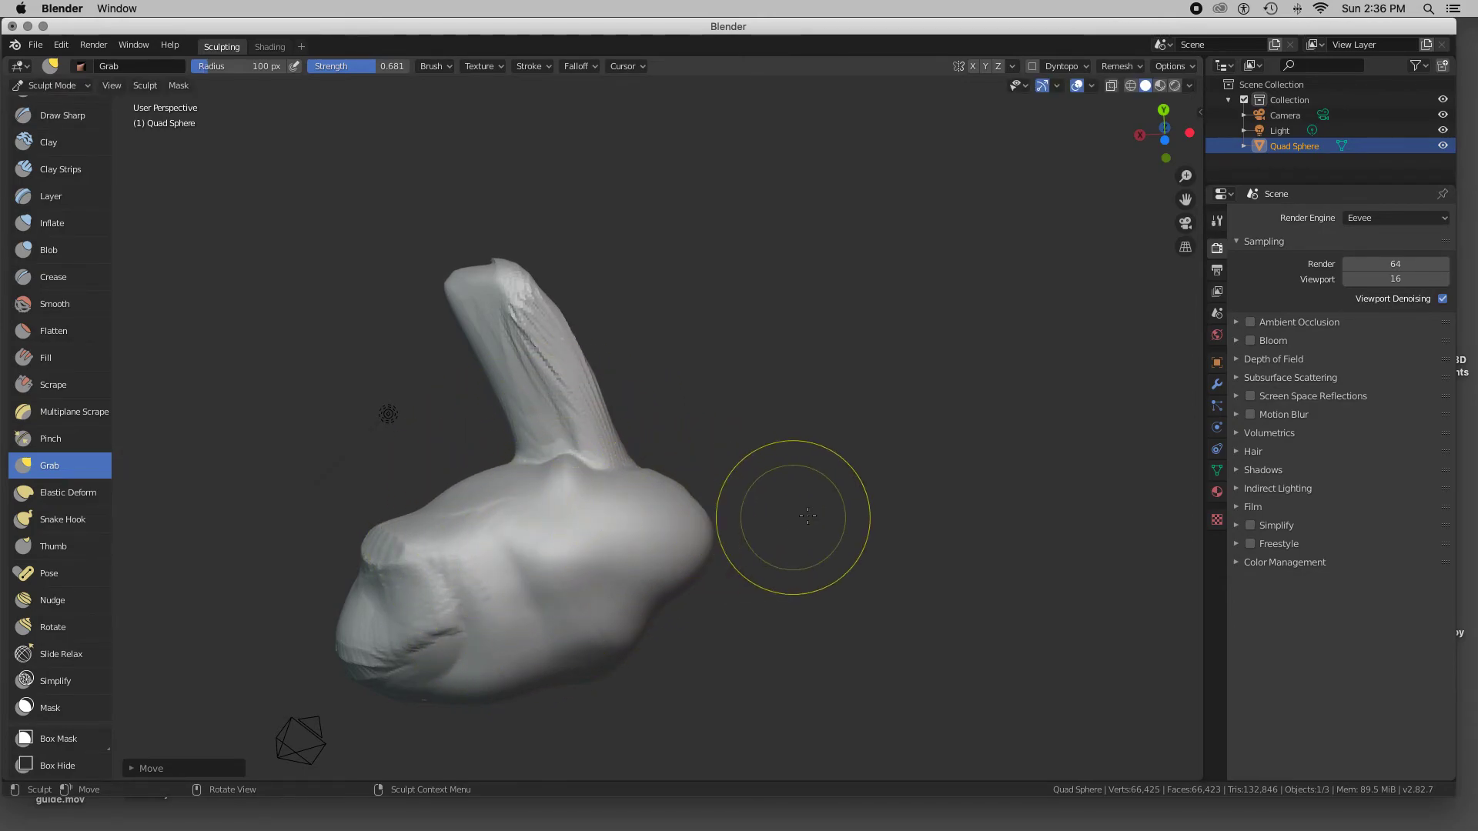
key(f)
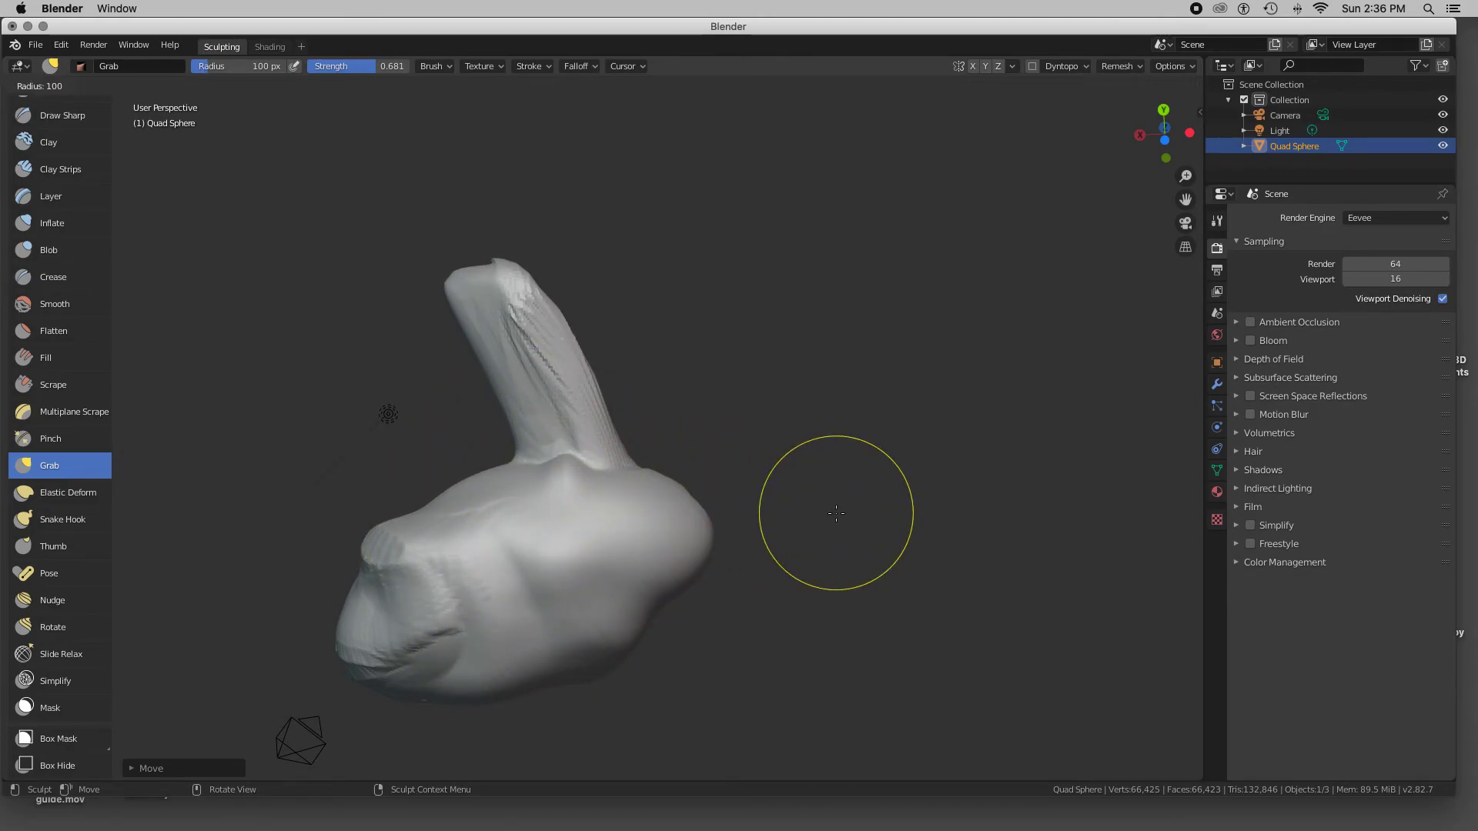
click(951, 513)
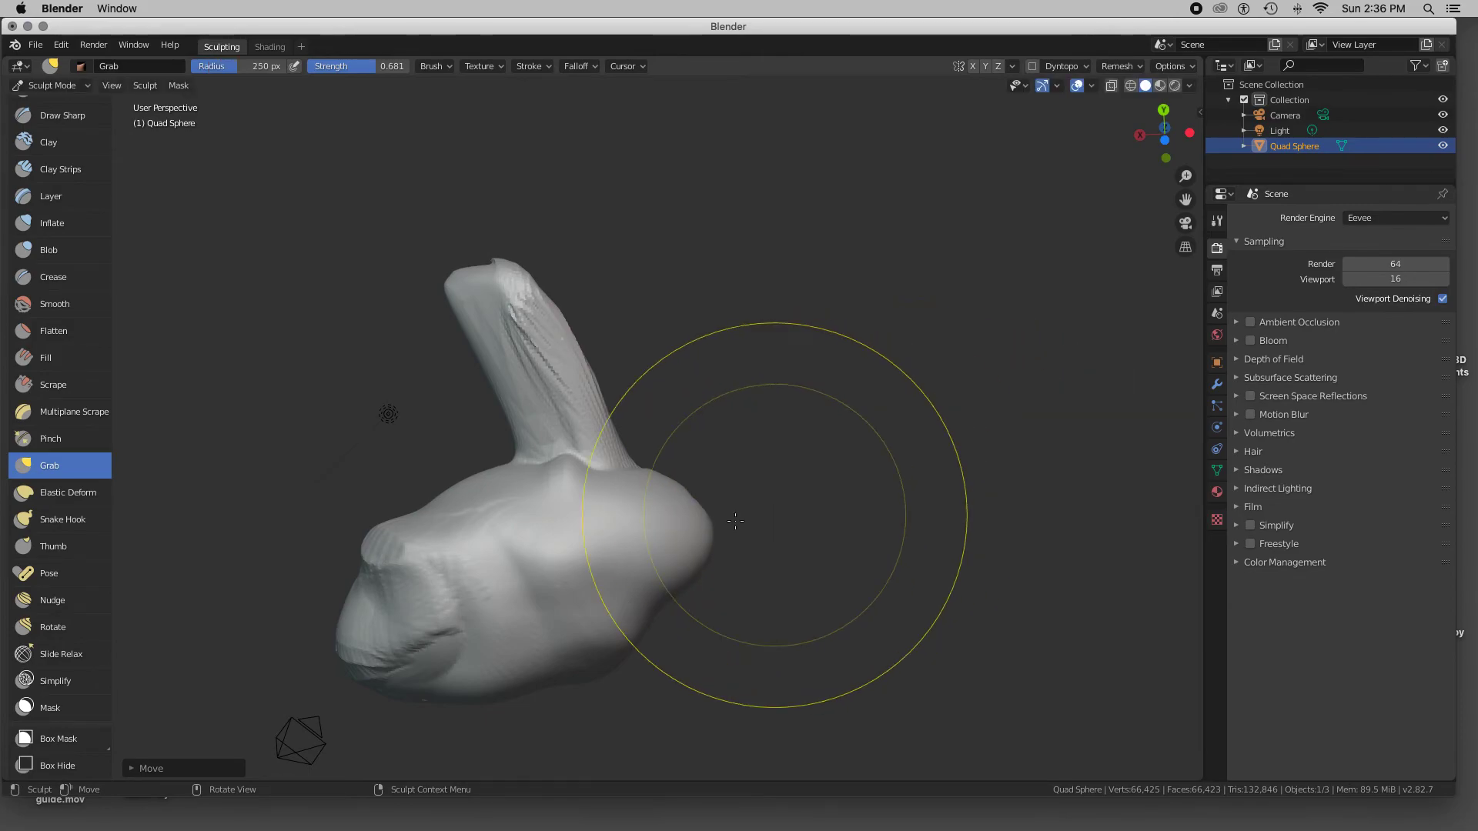
Step: Stretch the body outward at both ends and pull its middle downward into a long form below the arm
drag(597, 551, 854, 585)
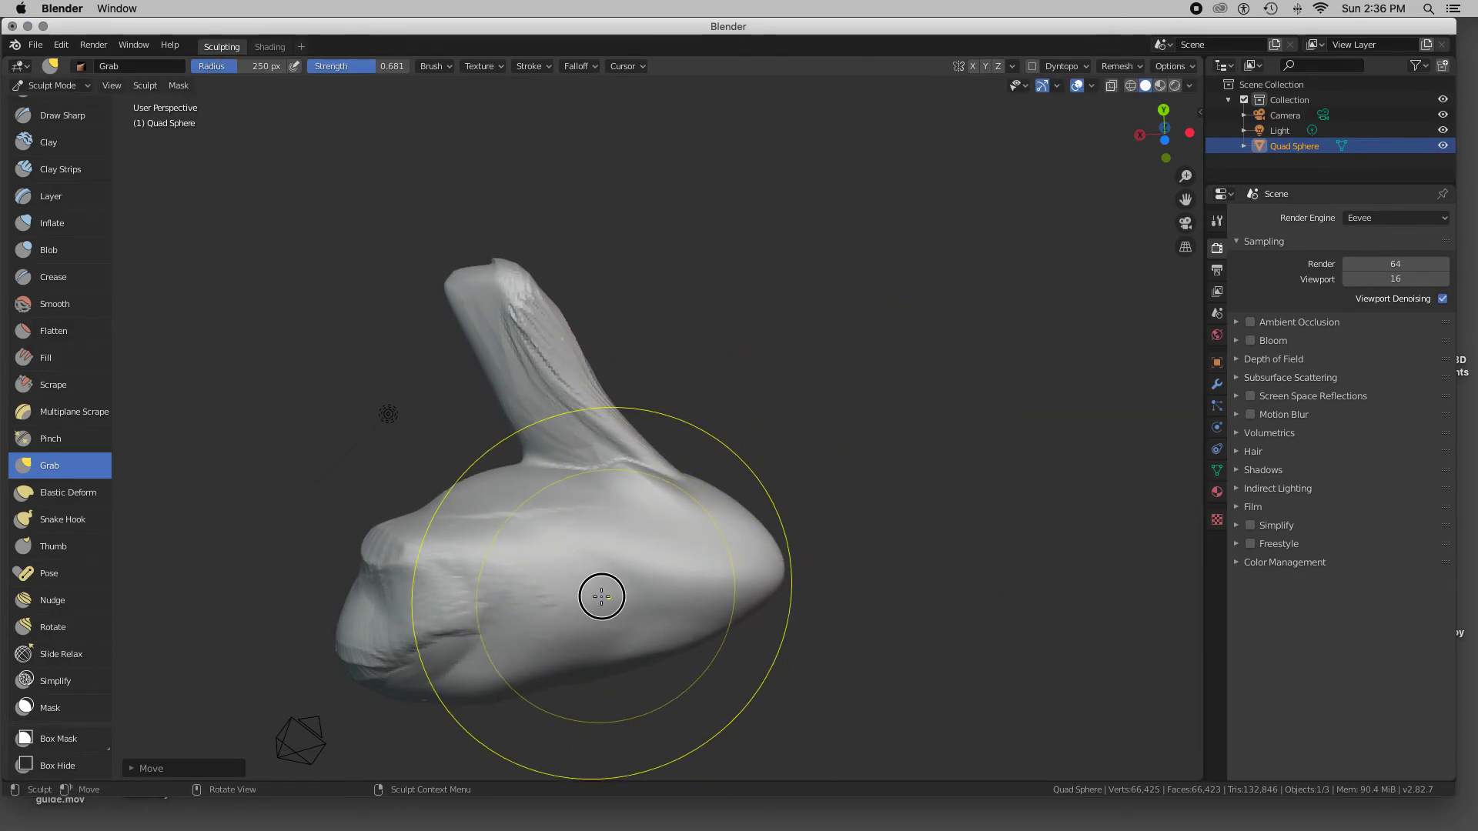
drag(601, 597, 552, 709)
drag(713, 597, 887, 628)
mouse_move(525, 634)
mouse_down()
mouse_move(465, 624)
mouse_move(389, 703)
mouse_move(372, 626)
mouse_move(192, 699)
mouse_up()
drag(328, 670, 229, 703)
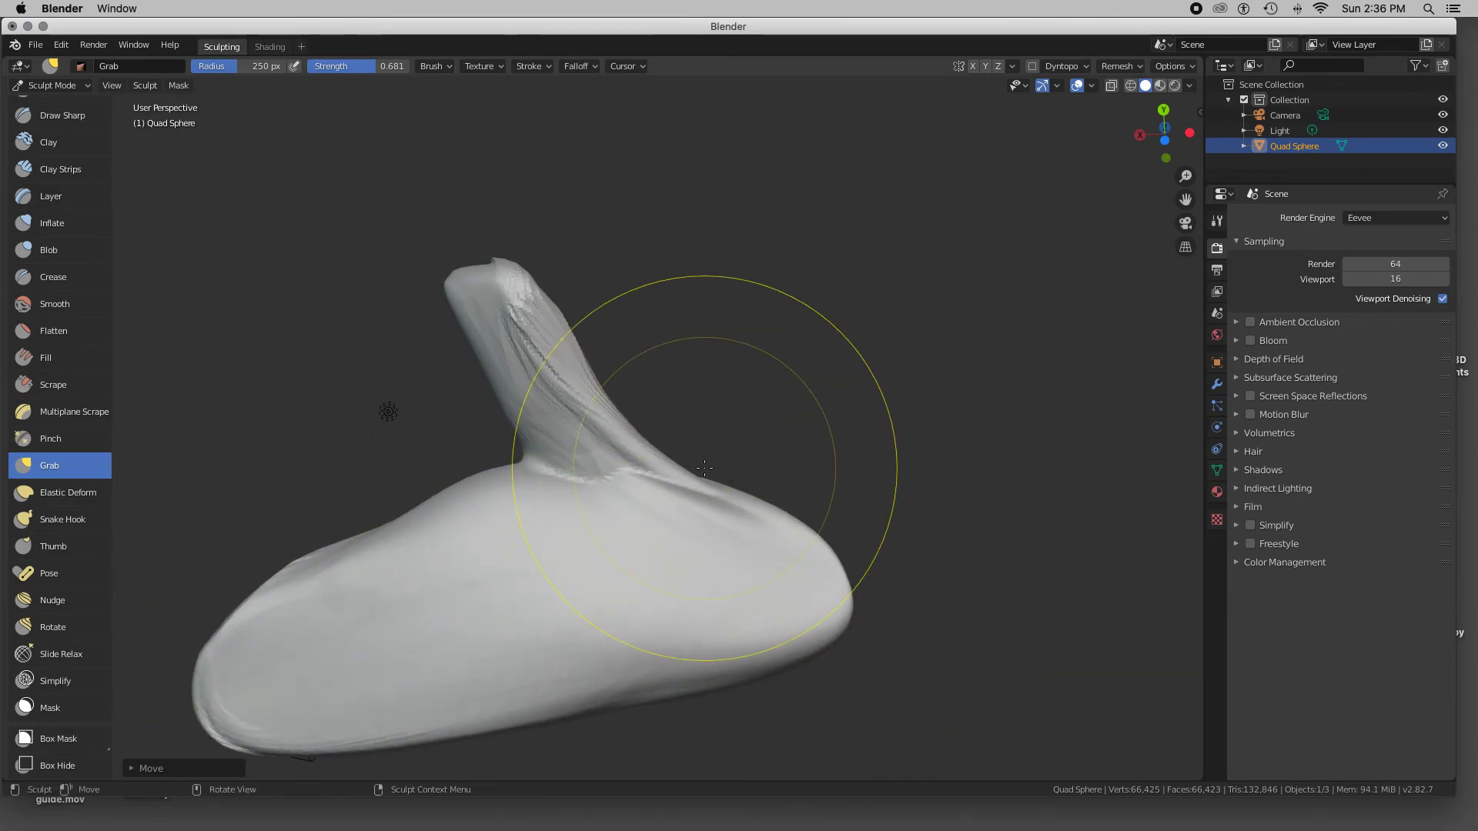
Step: Grab the body's middle upward, extend its rounded end outward and pull its lower edge down
scroll(704, 468, left, 5)
scroll(704, 468, right, 6)
scroll(704, 468, down, 2)
scroll(704, 468, up, 2)
mouse_move(534, 561)
mouse_down()
mouse_move(538, 508)
mouse_move(567, 498)
mouse_up()
drag(609, 576, 823, 457)
drag(762, 630, 877, 624)
mouse_move(621, 676)
mouse_down()
mouse_move(621, 646)
mouse_move(617, 719)
mouse_up()
Step: Pull the body's underside down beneath the arm and draw its rounded end outward and downward
scroll(592, 620, up, 6)
scroll(595, 620, down, 4)
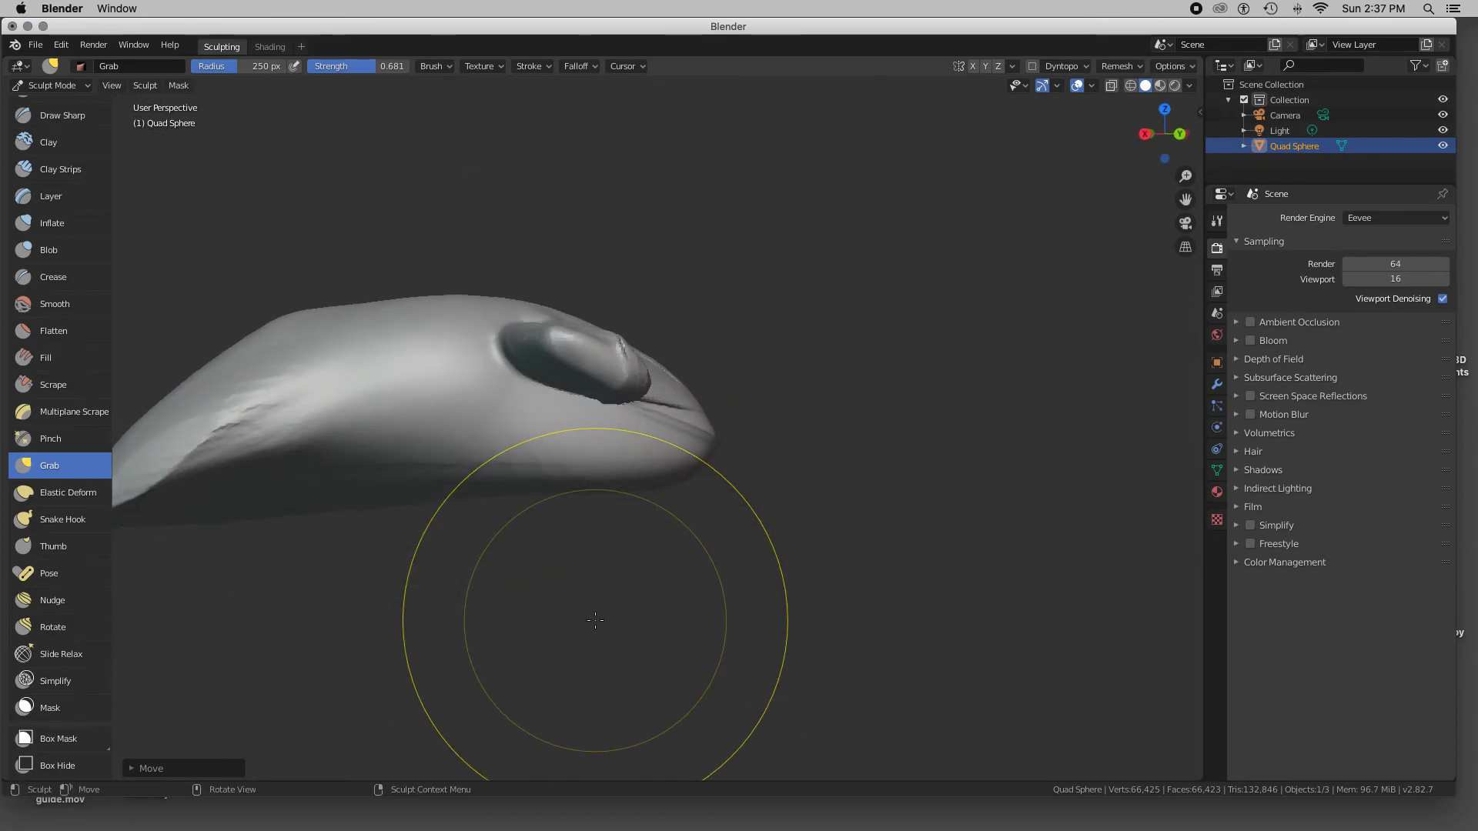
drag(459, 488, 425, 584)
drag(530, 506, 665, 616)
drag(681, 471, 808, 533)
drag(333, 509, 343, 597)
drag(446, 574, 443, 584)
Step: Deepen the body's lower side with short downward Grab strokes and extend the rounded end further outward
scroll(452, 576, up, 5)
drag(432, 471, 440, 552)
drag(468, 408, 476, 491)
drag(646, 439, 810, 530)
drag(720, 364, 836, 307)
Step: From below, drag the body's underside sideways toward its elongated end with two Grab strokes
scroll(456, 299, down, 10)
mouse_move(459, 396)
mouse_down()
mouse_move(370, 367)
mouse_move(318, 373)
mouse_up()
drag(541, 455, 446, 448)
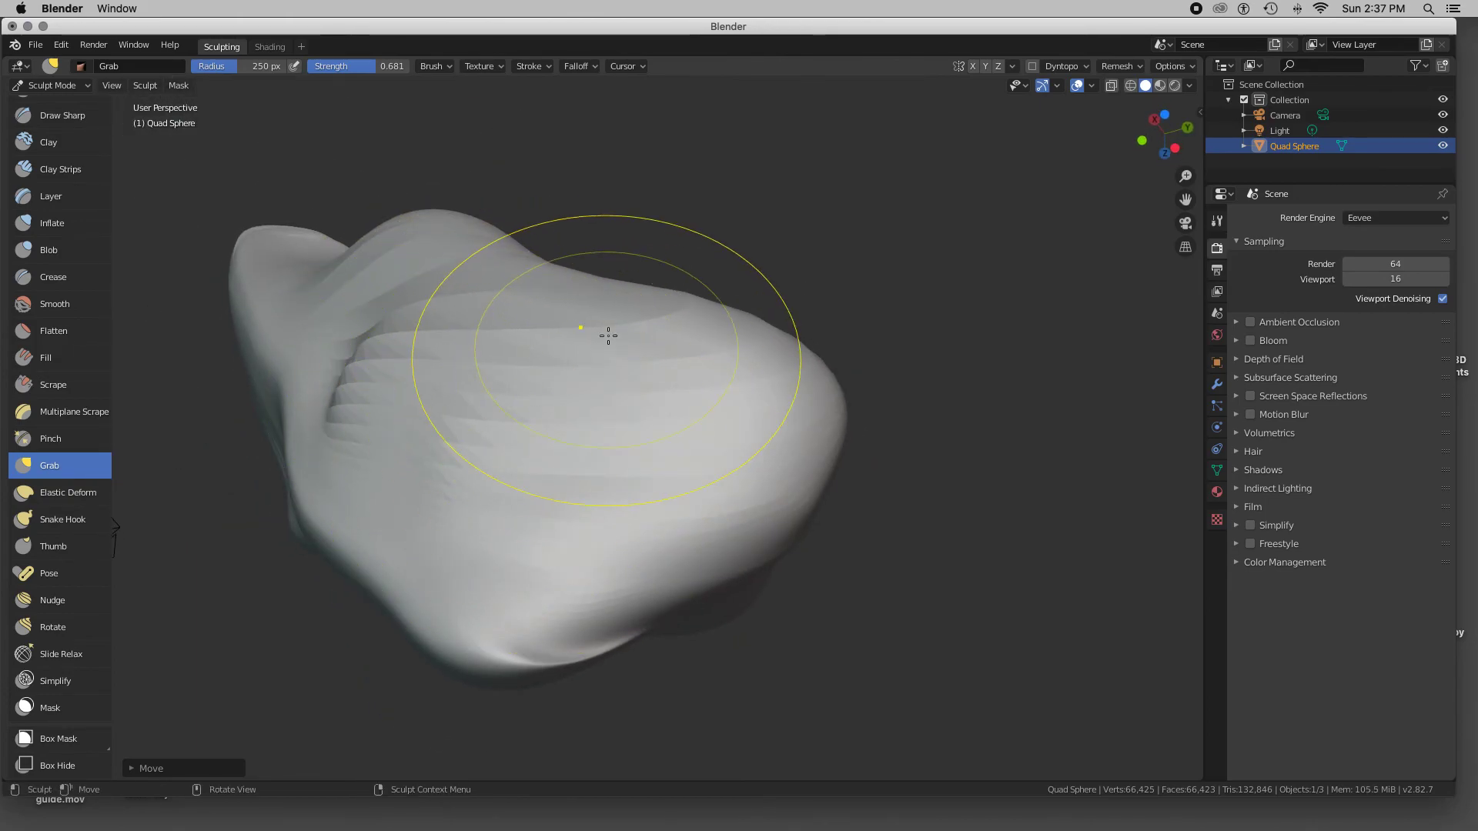
Step: Pull several areas along the body's underside and elongated end down and outward with large Grab strokes
scroll(608, 335, up, 10)
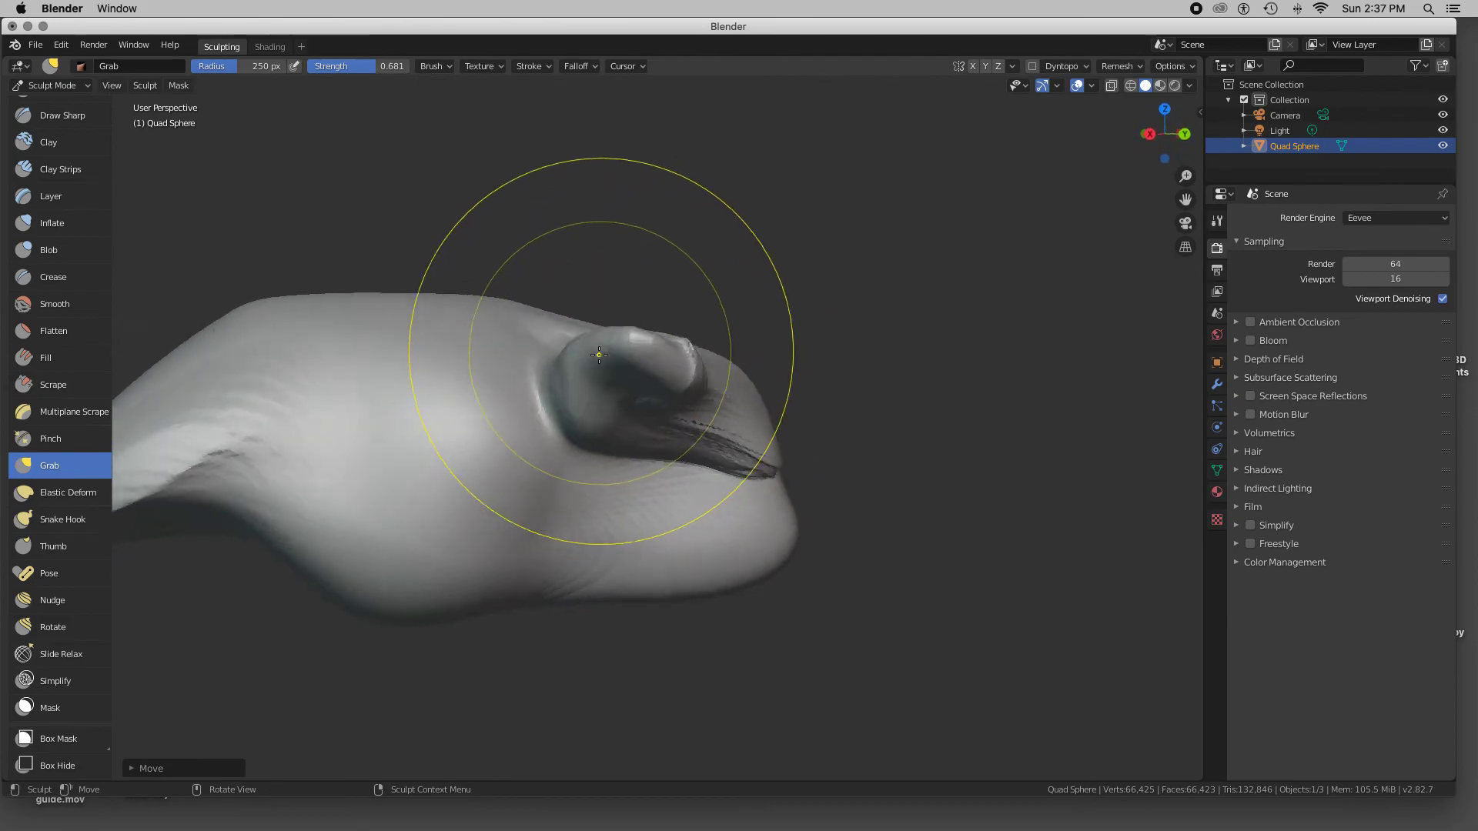
scroll(599, 355, down, 10)
mouse_move(389, 486)
mouse_down()
mouse_move(315, 527)
mouse_move(379, 593)
mouse_move(290, 718)
mouse_up()
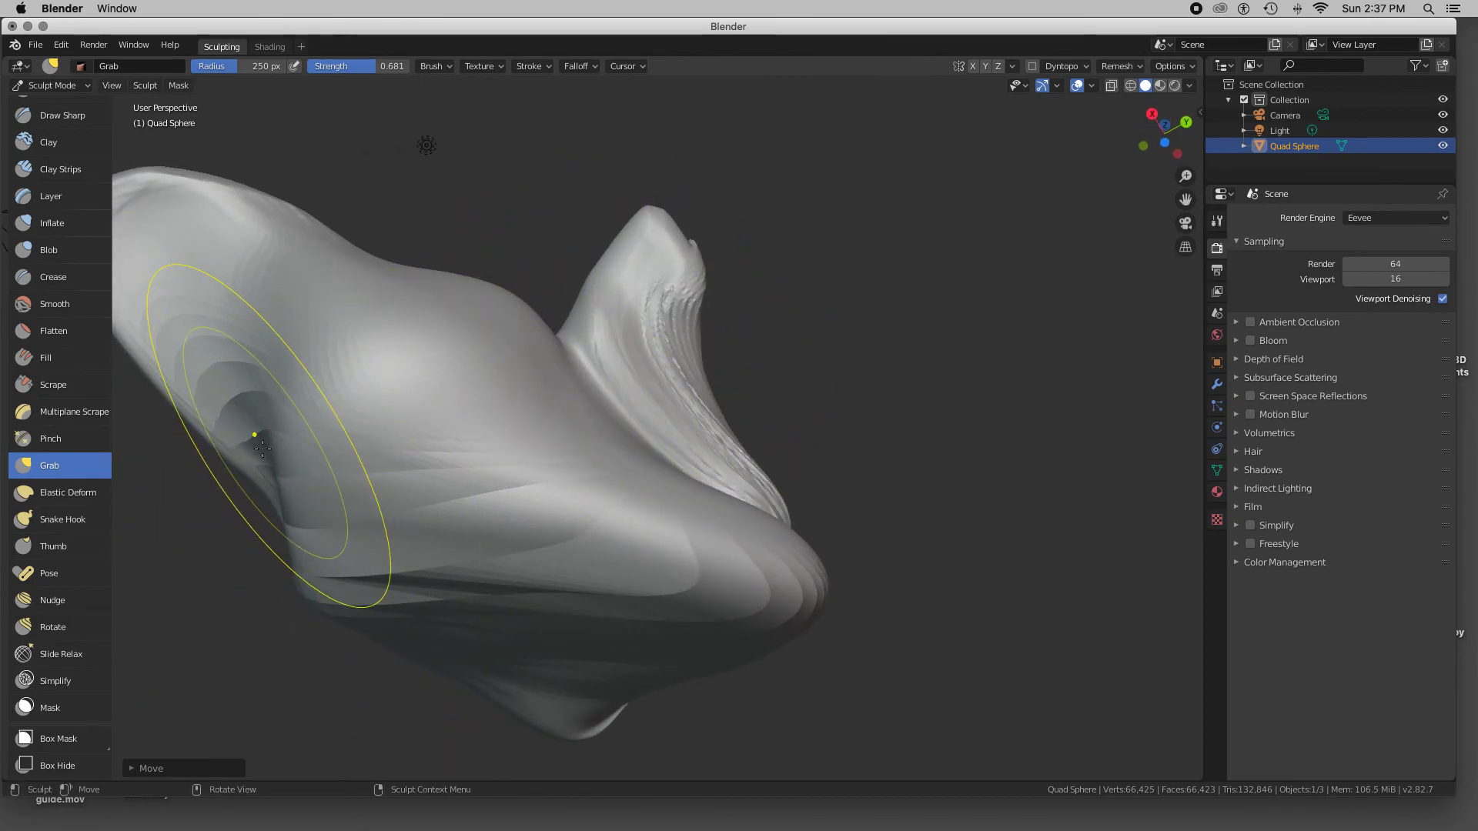
mouse_move(262, 448)
mouse_down()
mouse_move(172, 472)
mouse_move(143, 496)
mouse_up()
drag(451, 618, 392, 715)
drag(585, 687, 633, 805)
Step: Examine the stretched, faceted surface on the body's underside from several angles and distances
scroll(597, 569, up, 8)
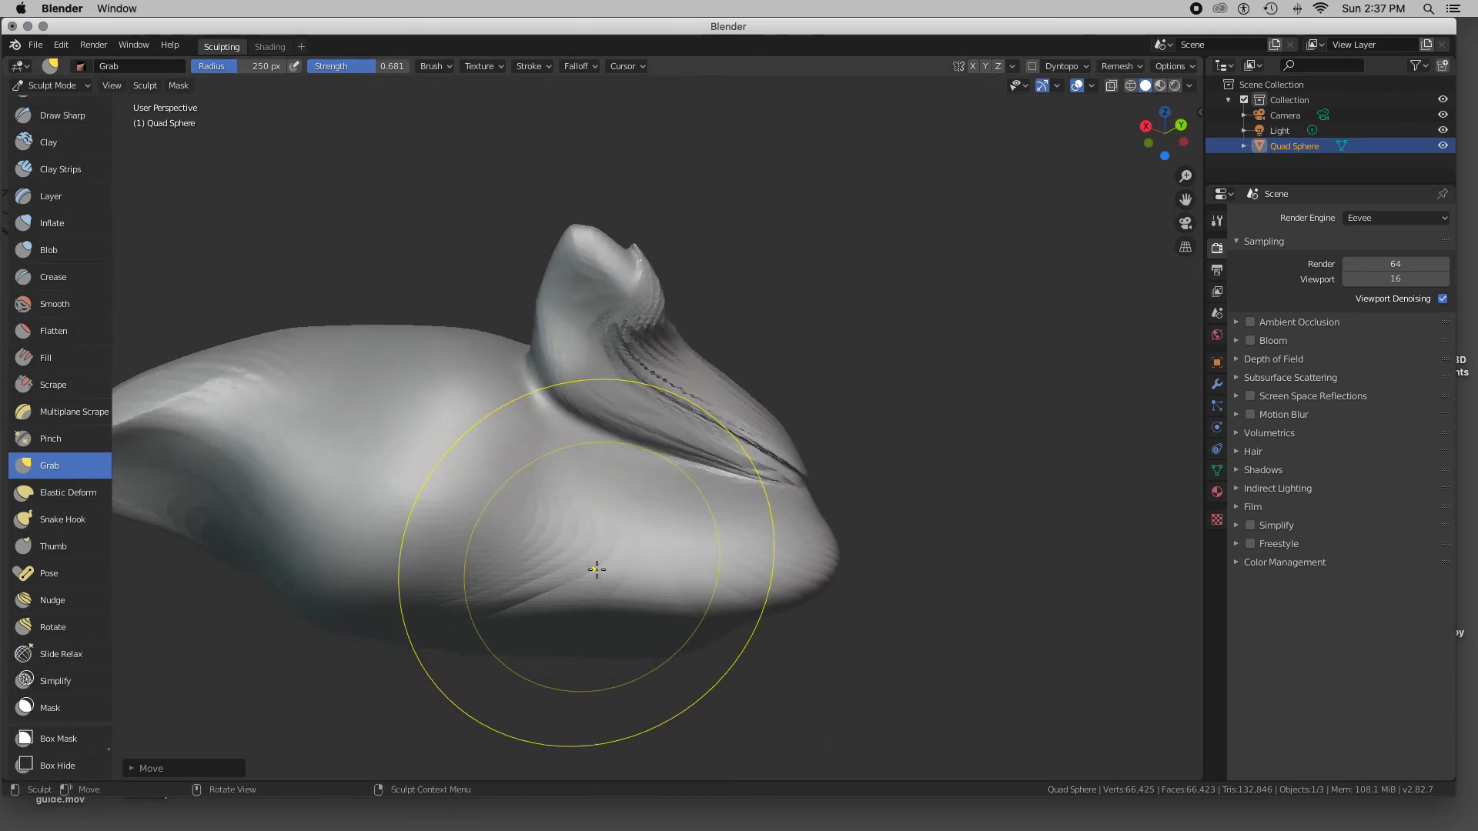
scroll(597, 570, right, 4)
scroll(597, 570, left, 4)
scroll(596, 570, down, 10)
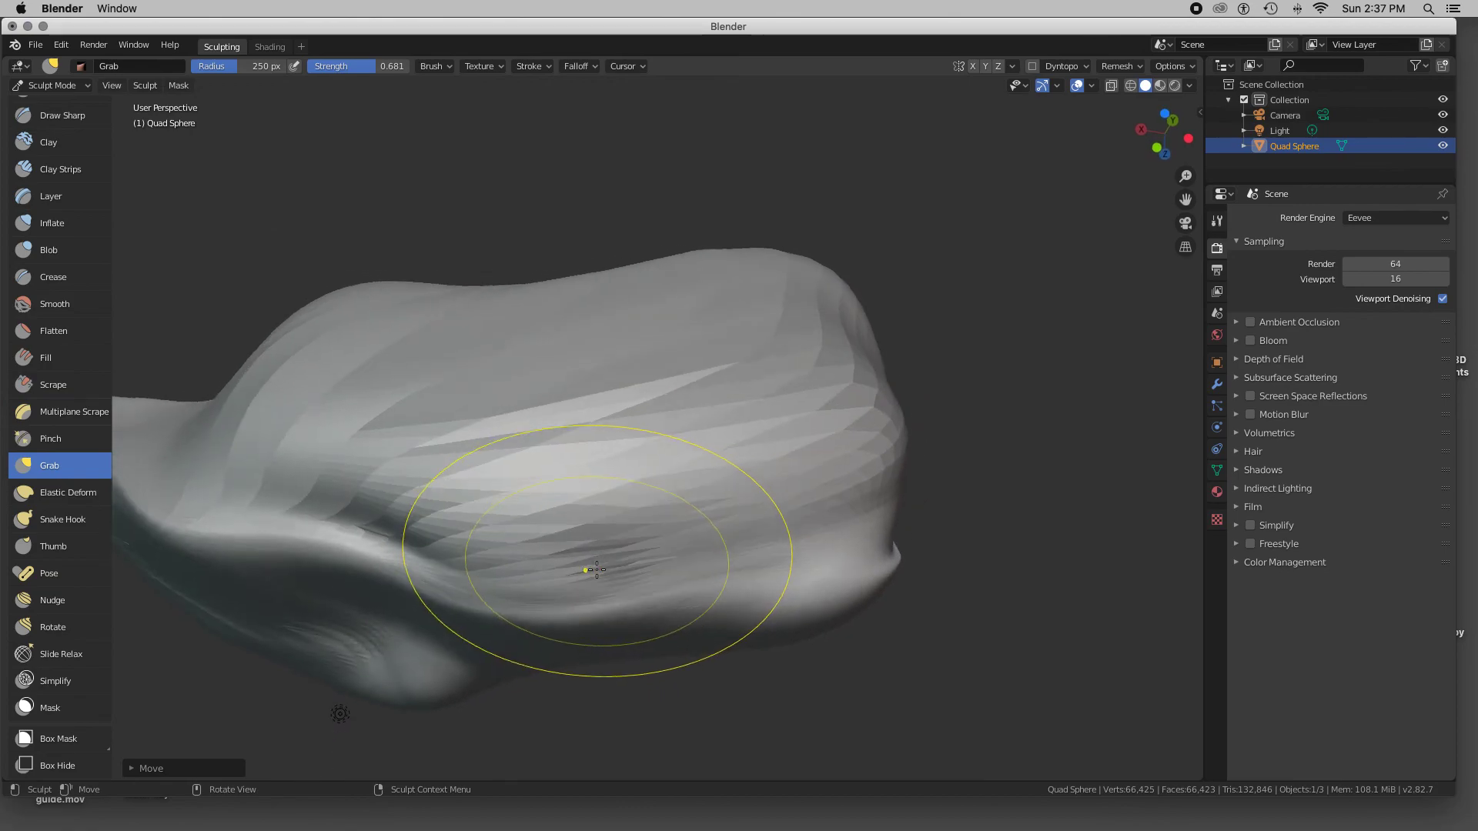
scroll(597, 570, down, 2)
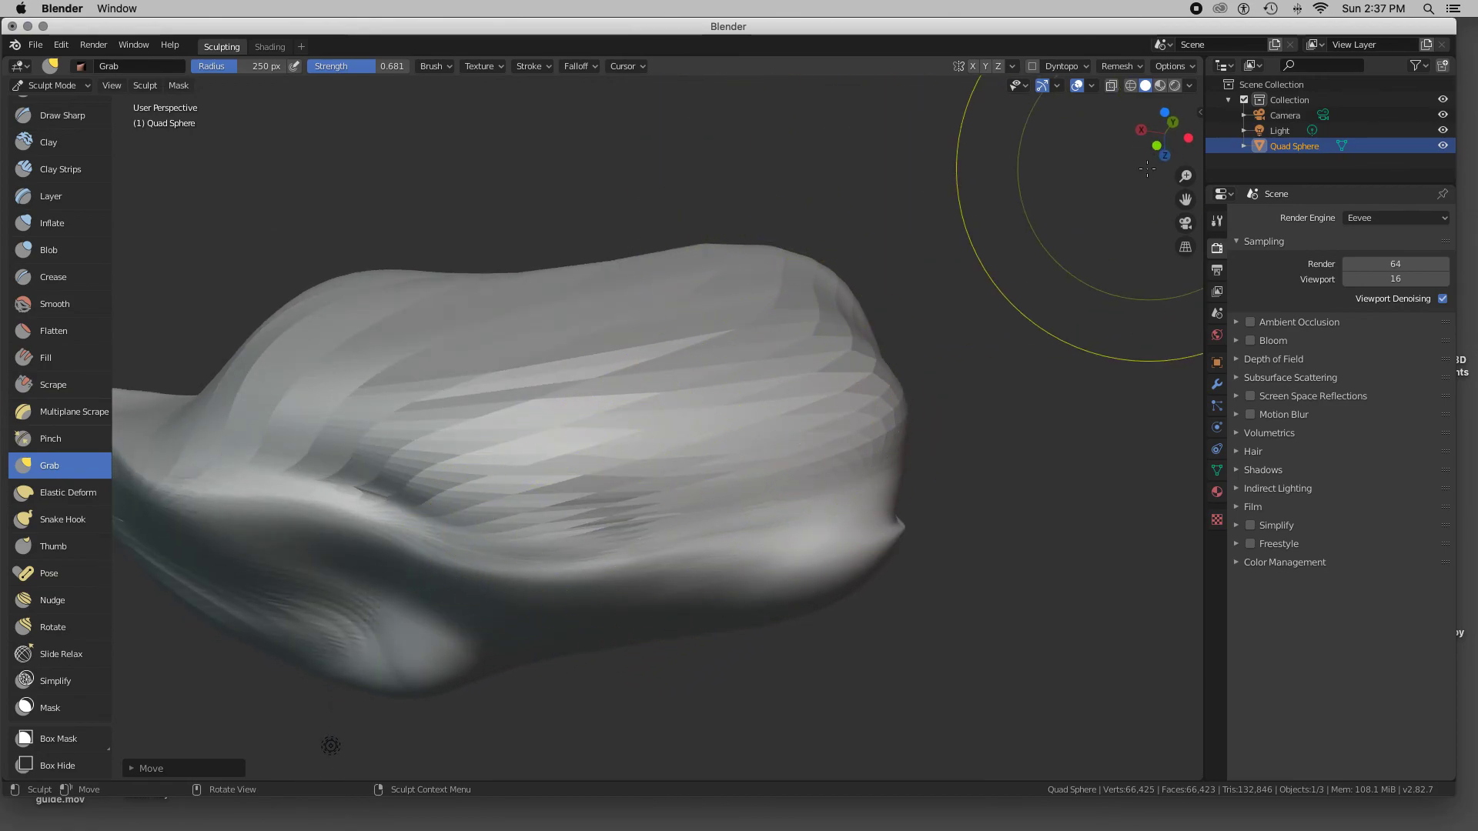
scroll(765, 290, down, 1)
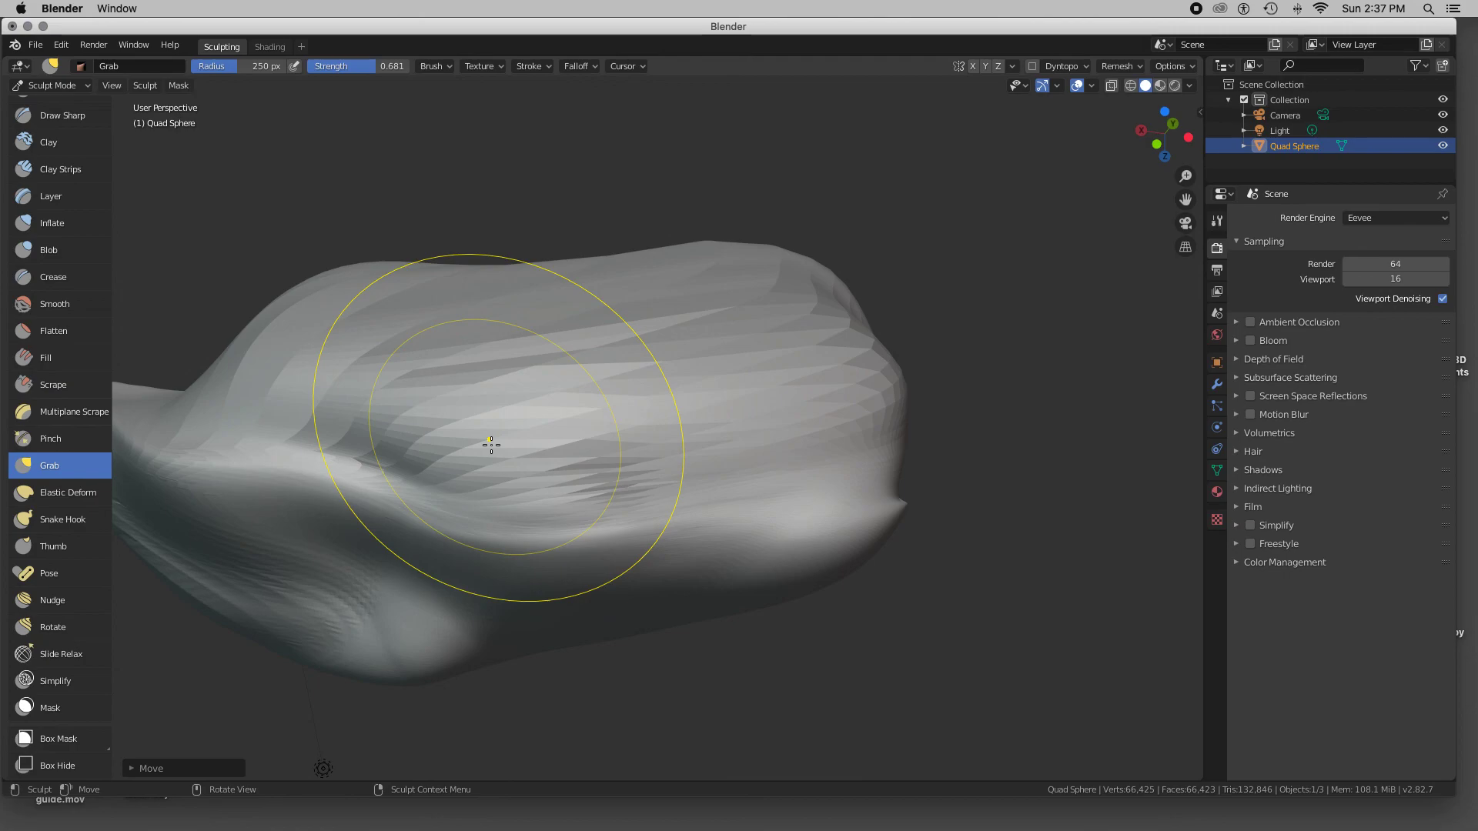
scroll(491, 445, down, 2)
ctrl+middle_drag(491, 444, 486, 461)
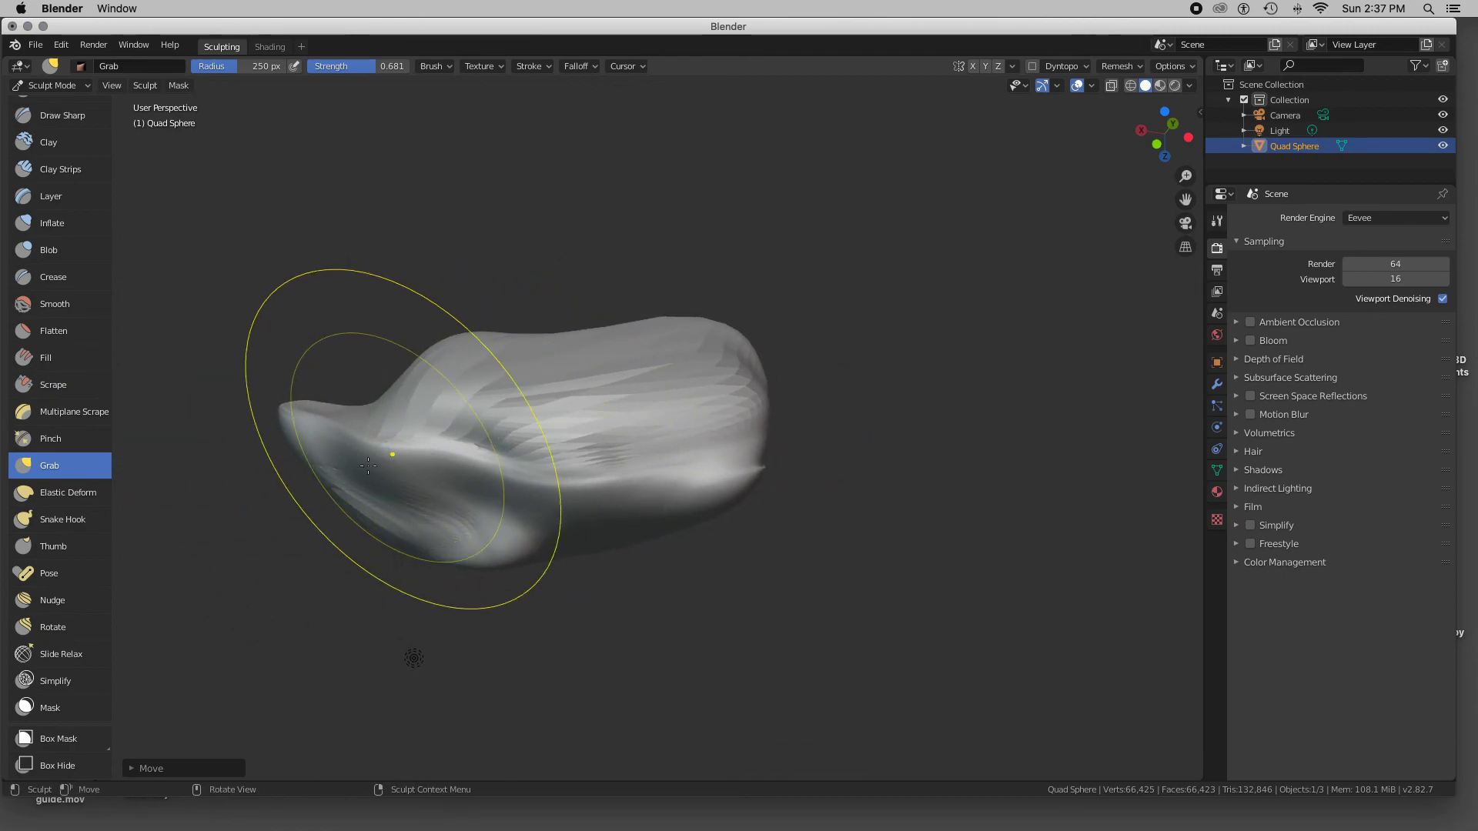
mouse_move(346, 478)
middle_down()
mouse_move(376, 492)
mouse_move(339, 478)
mouse_move(370, 469)
mouse_move(362, 488)
mouse_move(408, 450)
middle_up()
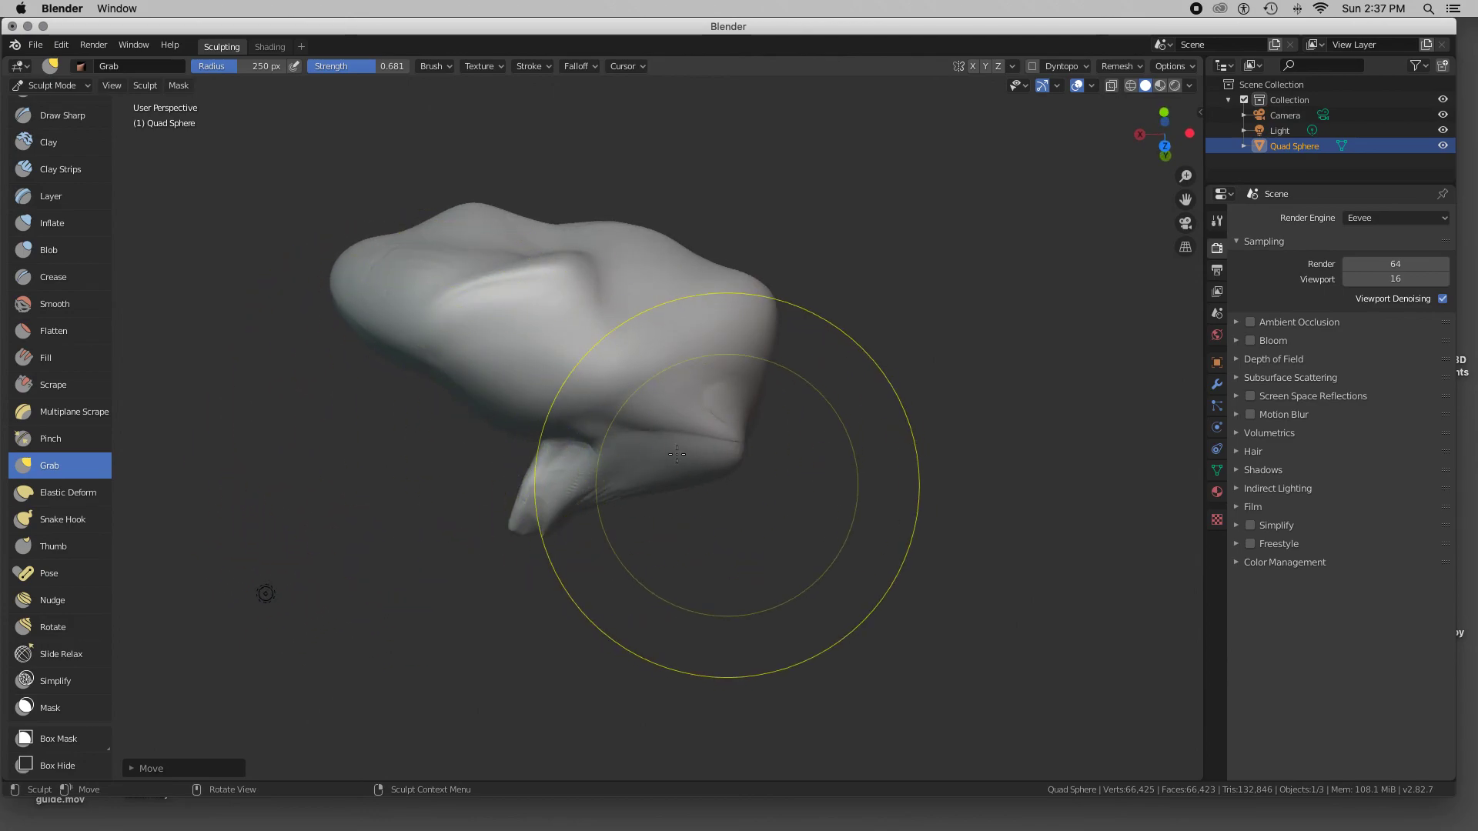